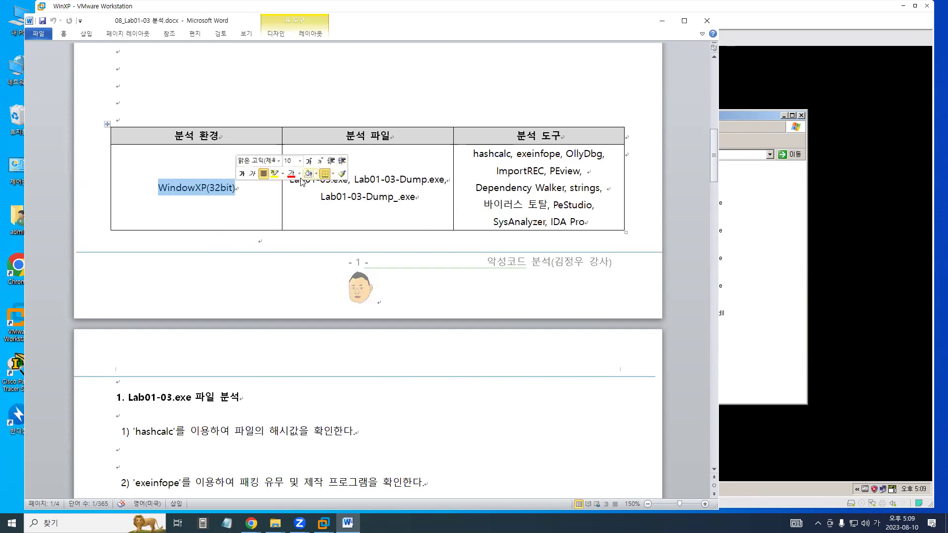
- Review the analysis files and tools table and the Lab01-03.exe analysis procedure in the document
{"action": "left_click_drag", "start_coordinate": [289, 180], "coordinate": [419, 196]}
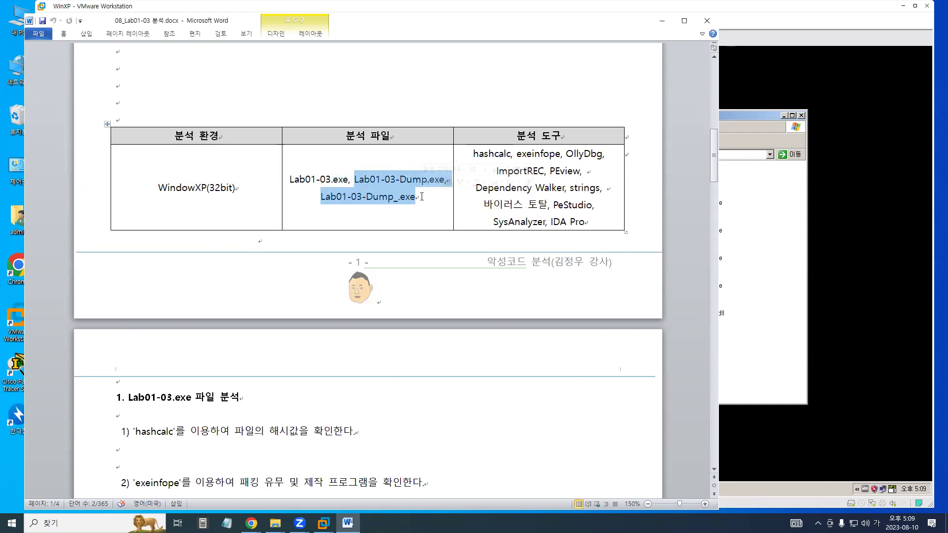
{"action": "left_click", "coordinate": [592, 153]}
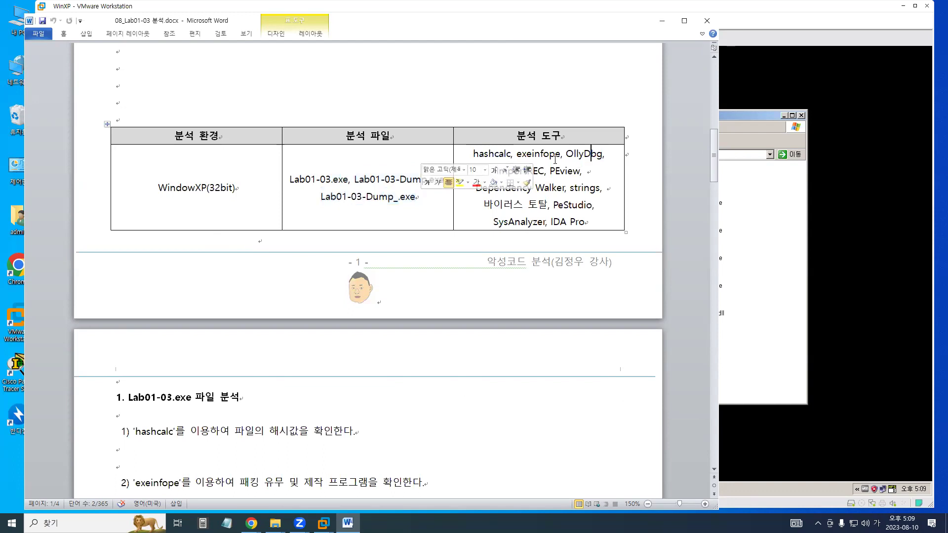
{"action": "left_click_drag", "start_coordinate": [472, 153], "coordinate": [587, 223]}
{"action": "scroll", "coordinate": [573, 156], "scroll_direction": "down", "scroll_amount": 6}
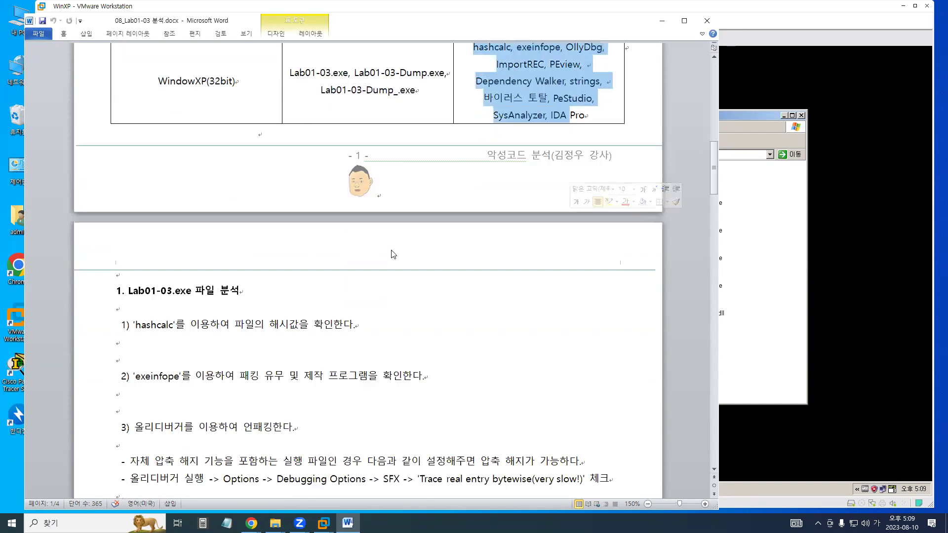
{"action": "scroll", "coordinate": [572, 156], "scroll_direction": "up", "scroll_amount": 2}
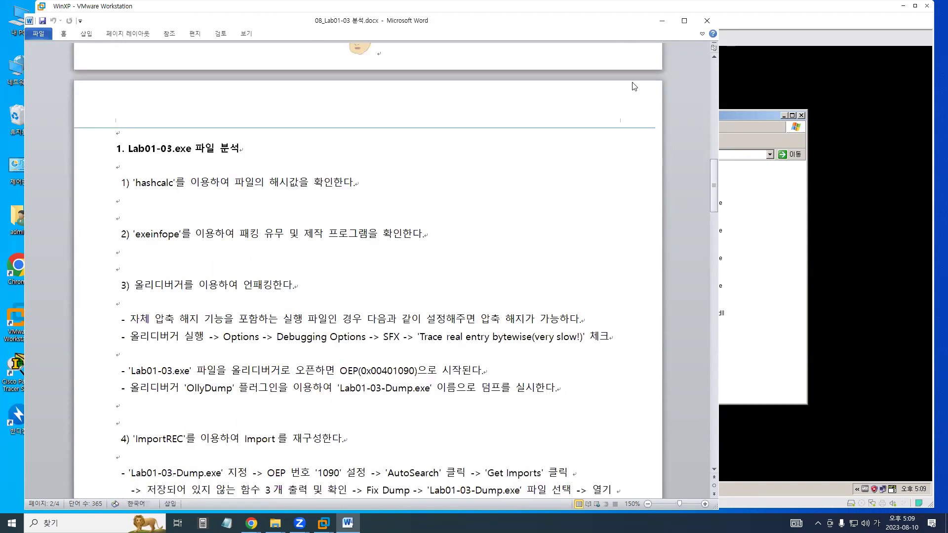
- Switch to the WinXP virtual machine, calculate the hash values of Lab01-03.exe with HashCalc, and close it
{"action": "left_click", "coordinate": [684, 53]}
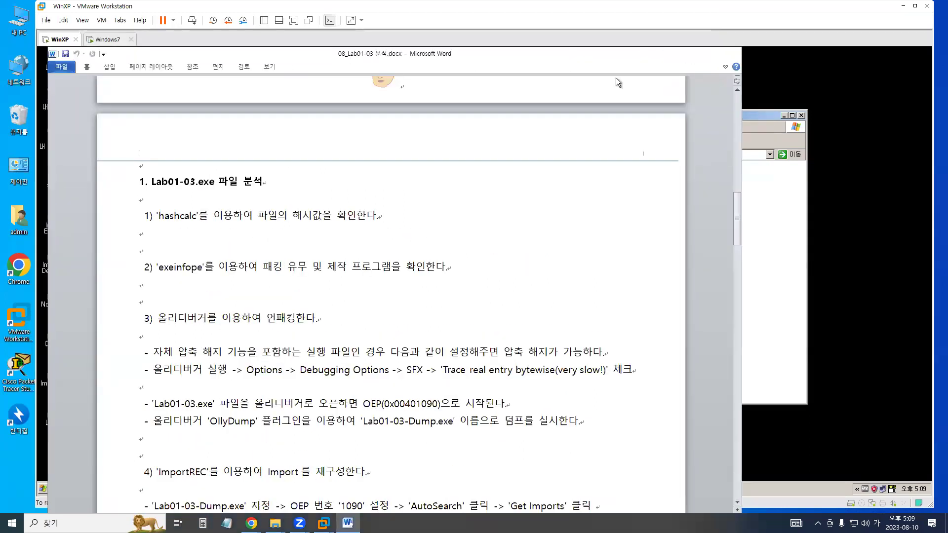
{"action": "left_click", "coordinate": [672, 260]}
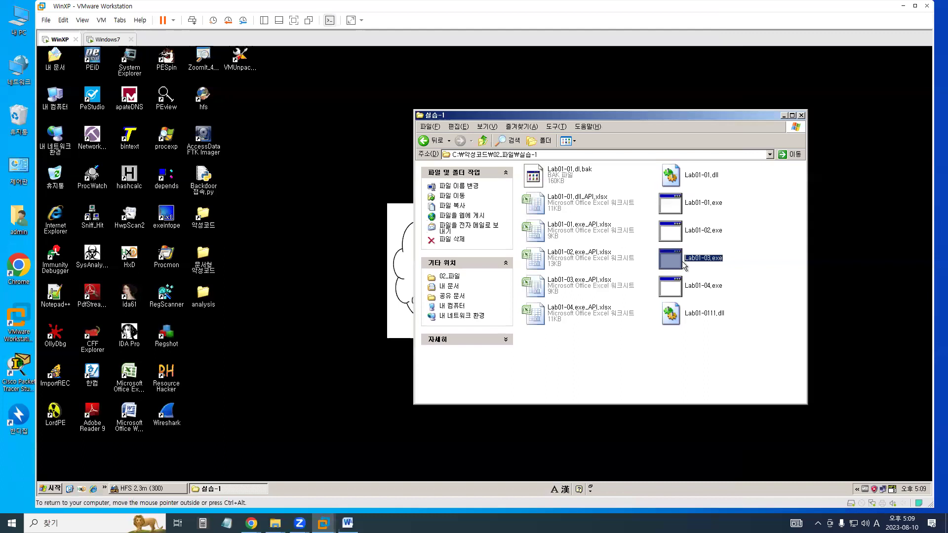
{"action": "left_click_drag", "start_coordinate": [672, 264], "coordinate": [127, 179]}
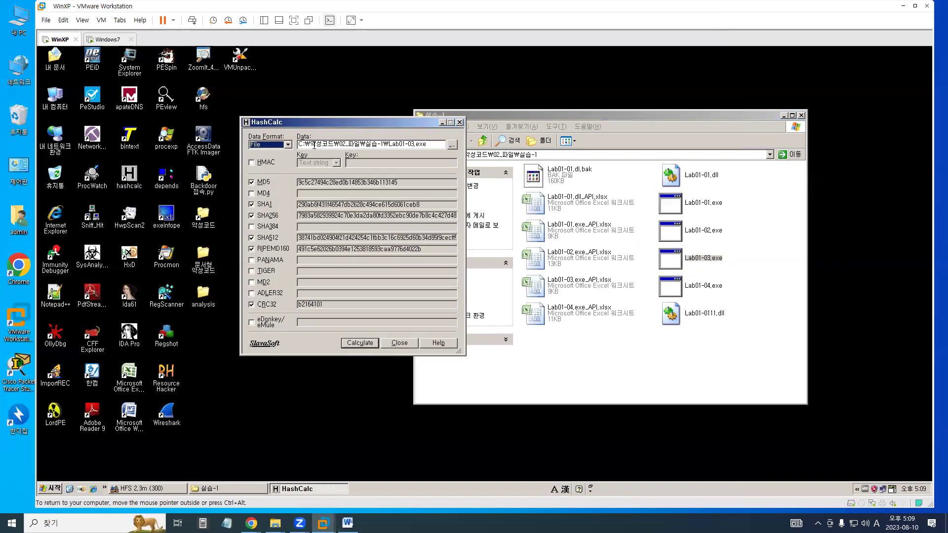
{"action": "left_click_drag", "start_coordinate": [324, 126], "coordinate": [232, 124]}
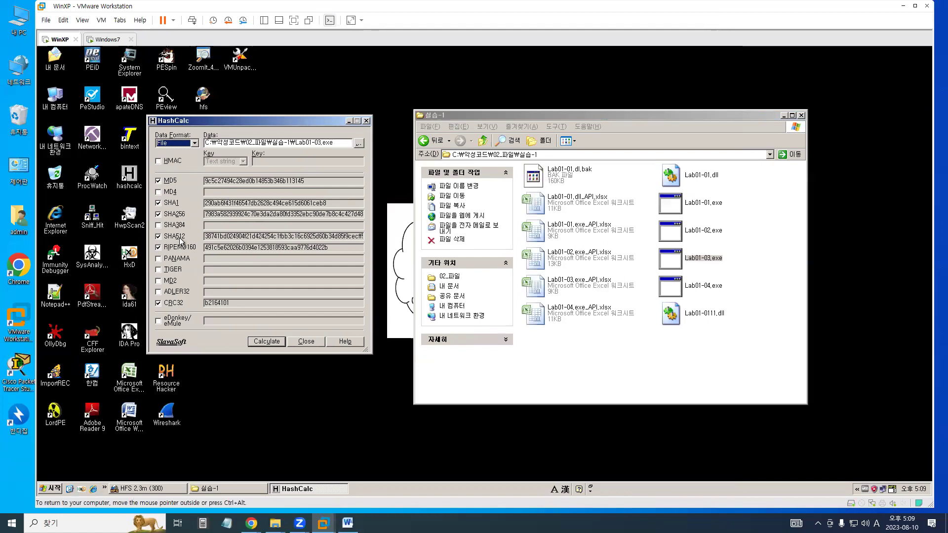
{"action": "left_click", "coordinate": [366, 121]}
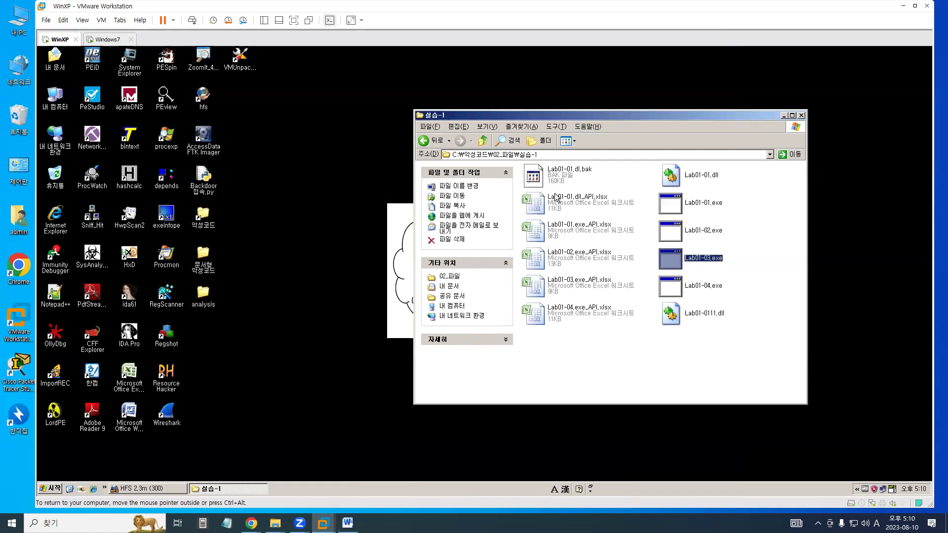
- Scan Lab01-03.exe for packing with Exeinfo PE and PEiD, arranging both result windows beside the file folder
{"action": "left_click_drag", "start_coordinate": [669, 258], "coordinate": [172, 220]}
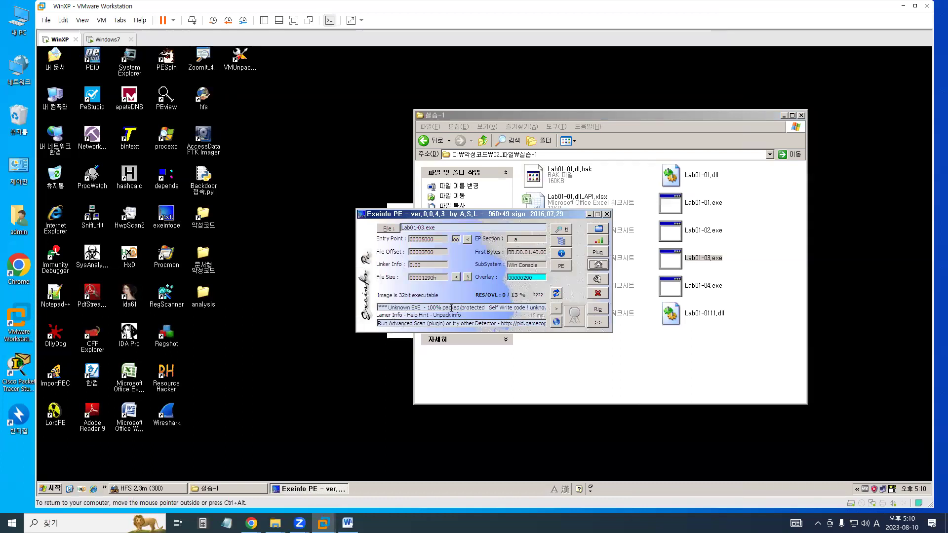
{"action": "left_click_drag", "start_coordinate": [486, 215], "coordinate": [286, 250]}
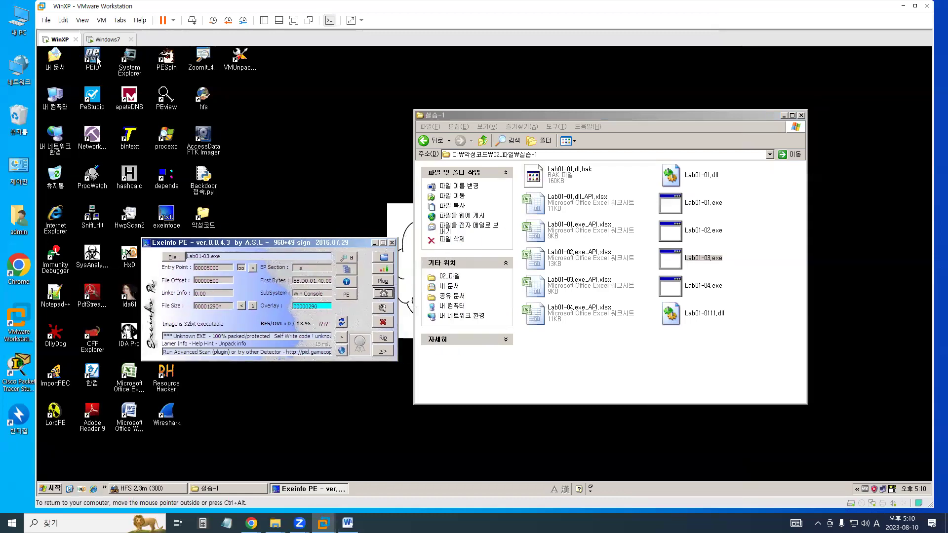
{"action": "left_click", "coordinate": [676, 263]}
{"action": "left_click_drag", "start_coordinate": [675, 263], "coordinate": [93, 58]}
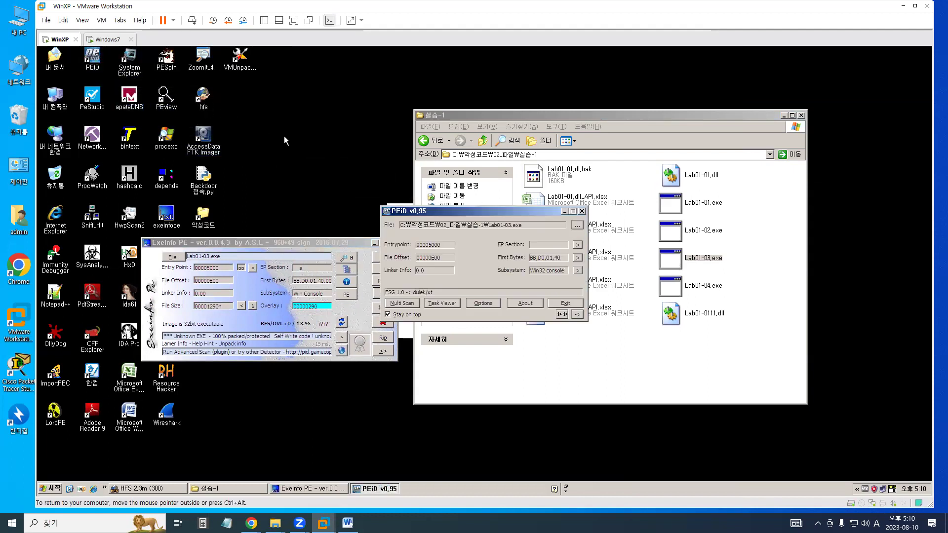
{"action": "left_click_drag", "start_coordinate": [475, 215], "coordinate": [236, 129]}
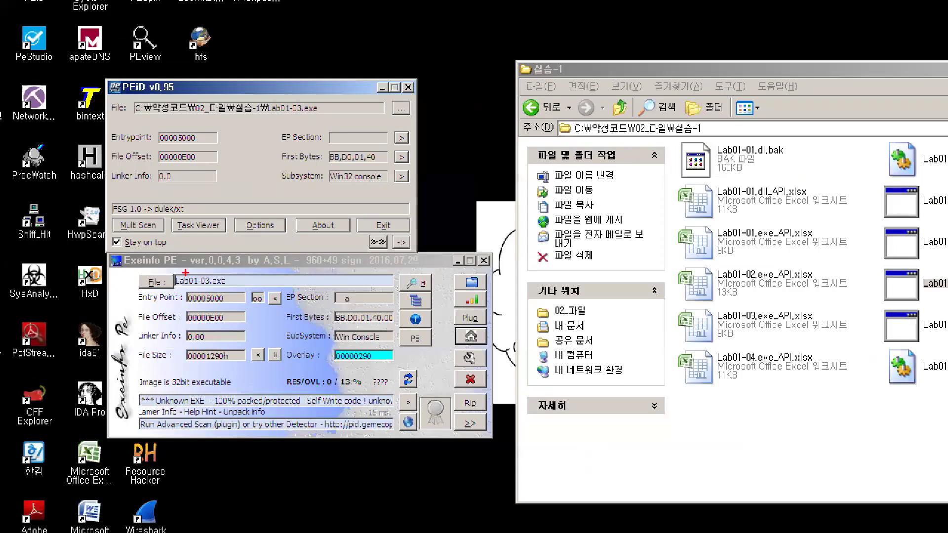
- Mark the Exeinfo PE and PEiD names and their packer detection results with red lines on the magnified screen
{"action": "left_click_drag", "start_coordinate": [160, 270], "coordinate": [116, 269]}
{"action": "left_click_drag", "start_coordinate": [141, 384], "coordinate": [187, 404]}
{"action": "left_click_drag", "start_coordinate": [210, 403], "coordinate": [279, 405]}
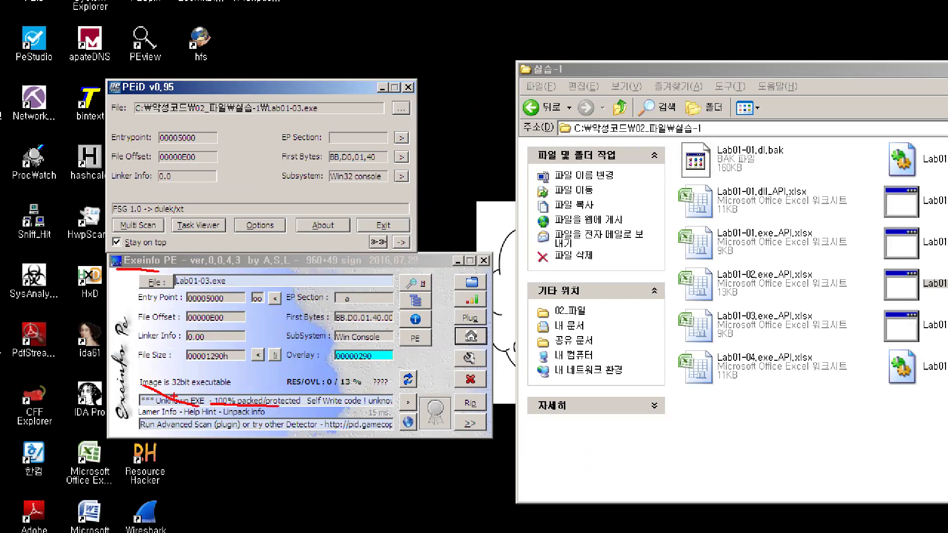
{"action": "key", "text": "Escape"}
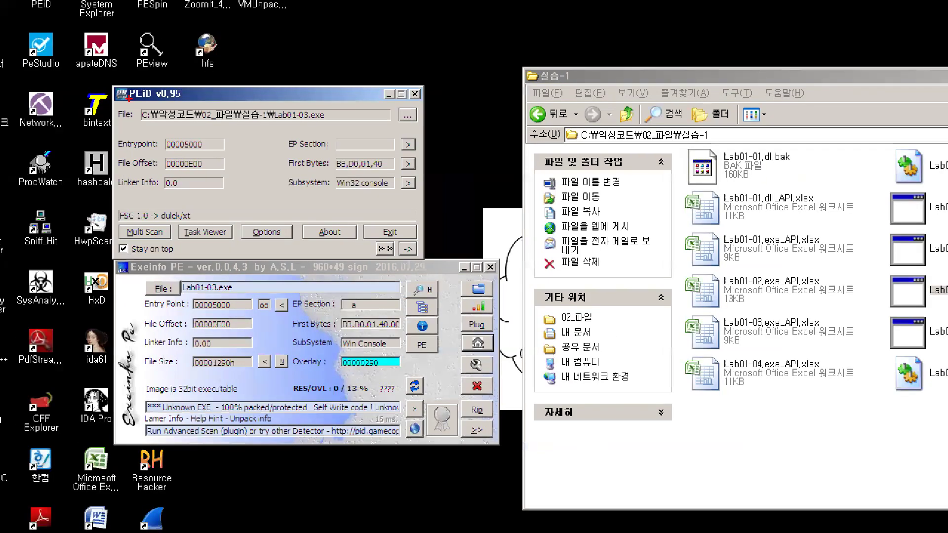
{"action": "left_click_drag", "start_coordinate": [120, 85], "coordinate": [166, 105]}
{"action": "left_click_drag", "start_coordinate": [113, 204], "coordinate": [162, 223]}
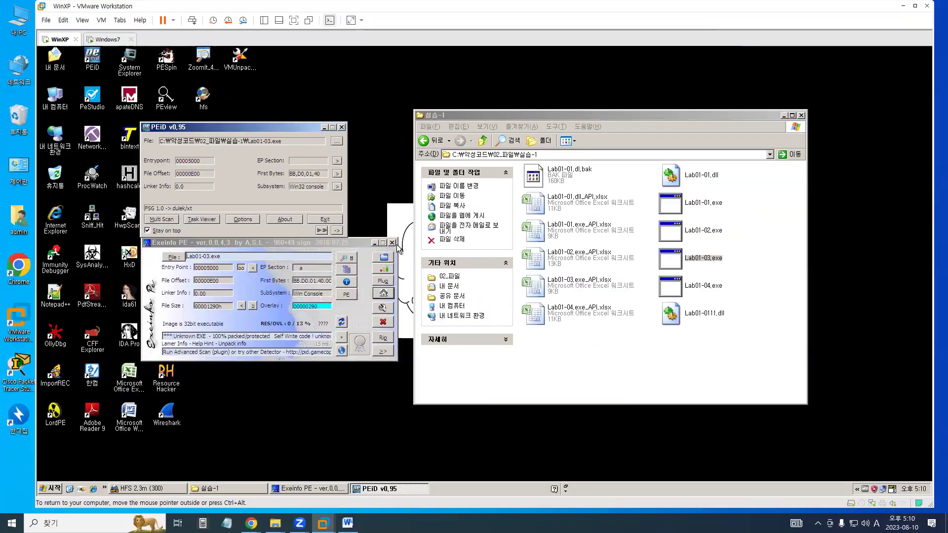
- Close Exeinfo PE, highlight the packer name in PEiD's detection result, and close PEiD
{"action": "left_click", "coordinate": [431, 252]}
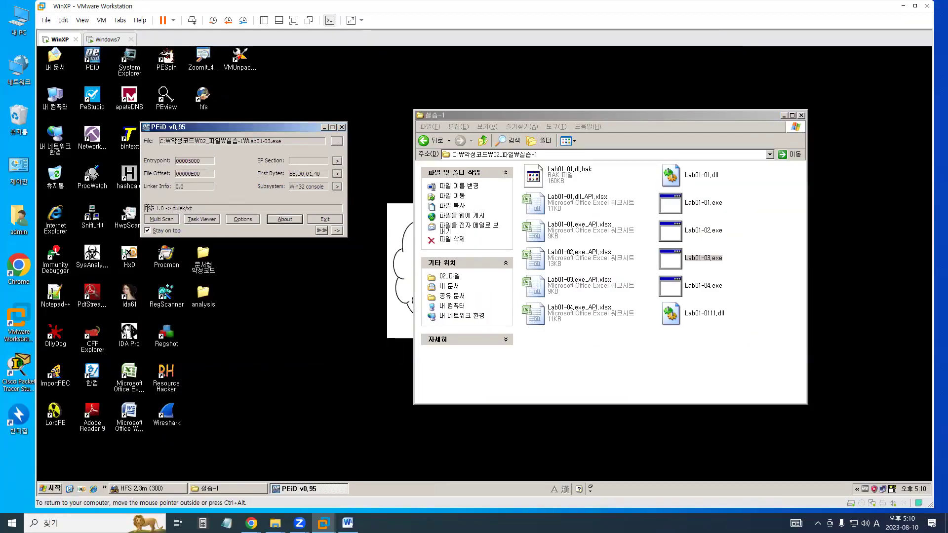
{"action": "left_click_drag", "start_coordinate": [145, 208], "coordinate": [157, 206]}
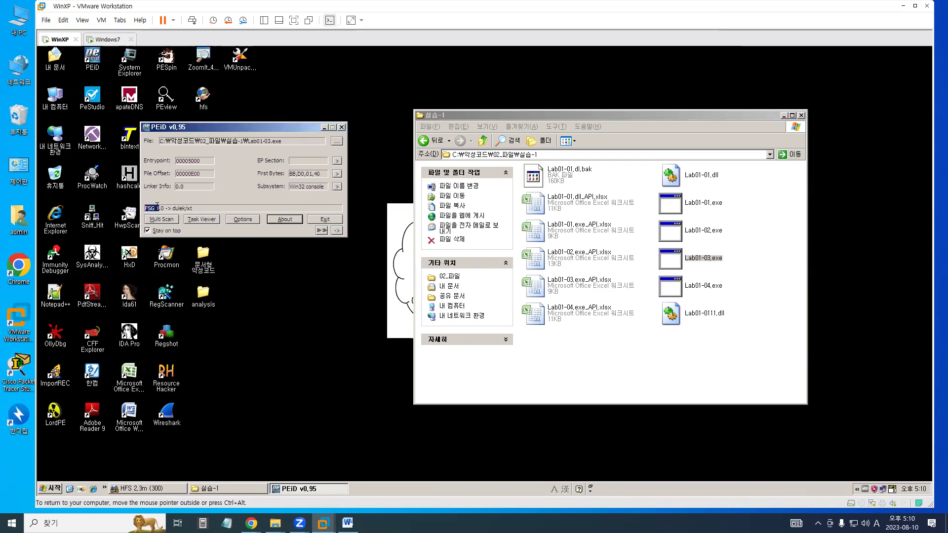
{"action": "left_click_drag", "start_coordinate": [158, 208], "coordinate": [145, 208]}
{"action": "left_click", "coordinate": [342, 127]}
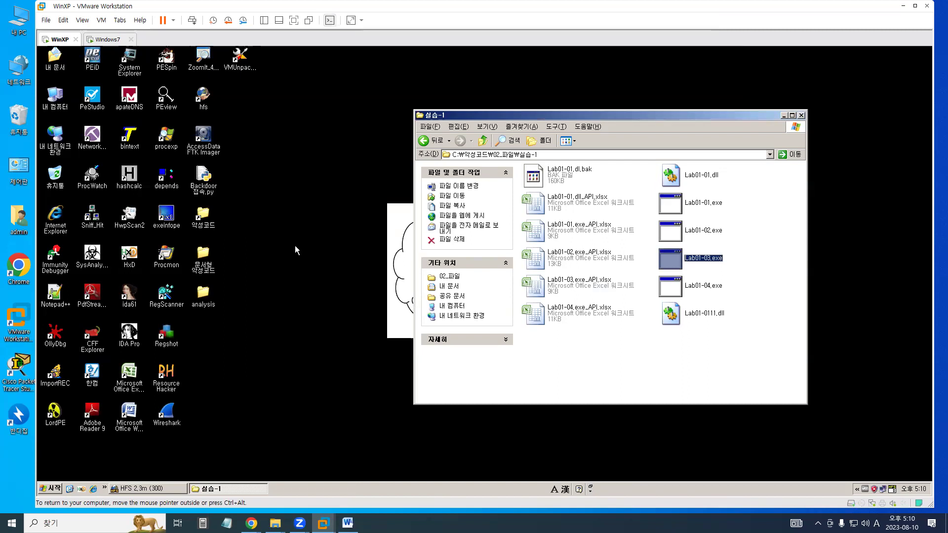
- Load Lab01-03.exe into OllyDbg, acknowledge the entry point alert, and reposition the debugger window
{"action": "double_click", "coordinate": [58, 335]}
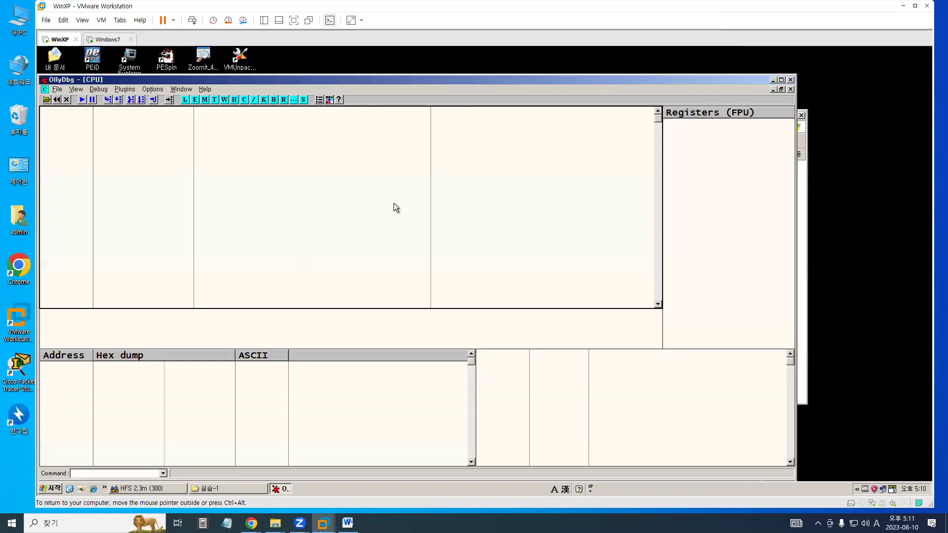
{"action": "left_click", "coordinate": [790, 80]}
{"action": "left_click_drag", "start_coordinate": [676, 262], "coordinate": [63, 342]}
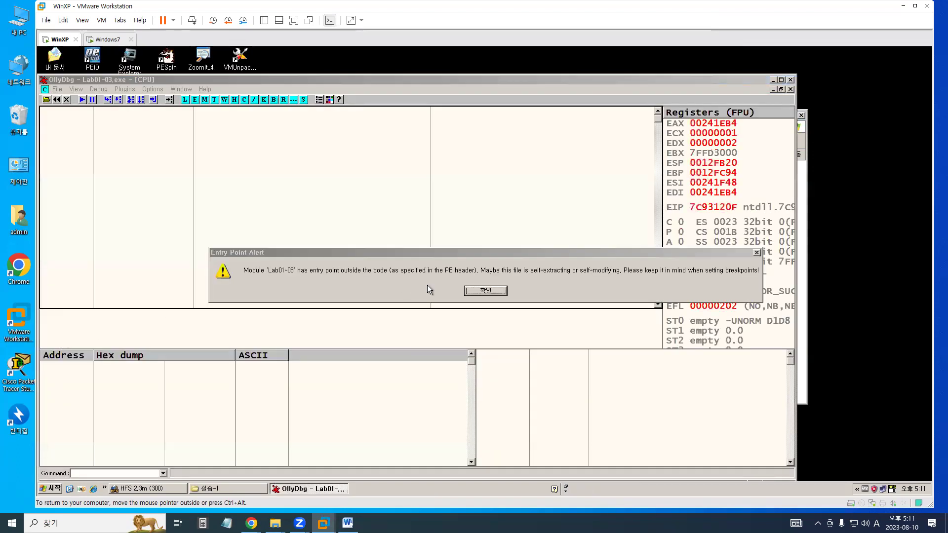
{"action": "left_click", "coordinate": [496, 295]}
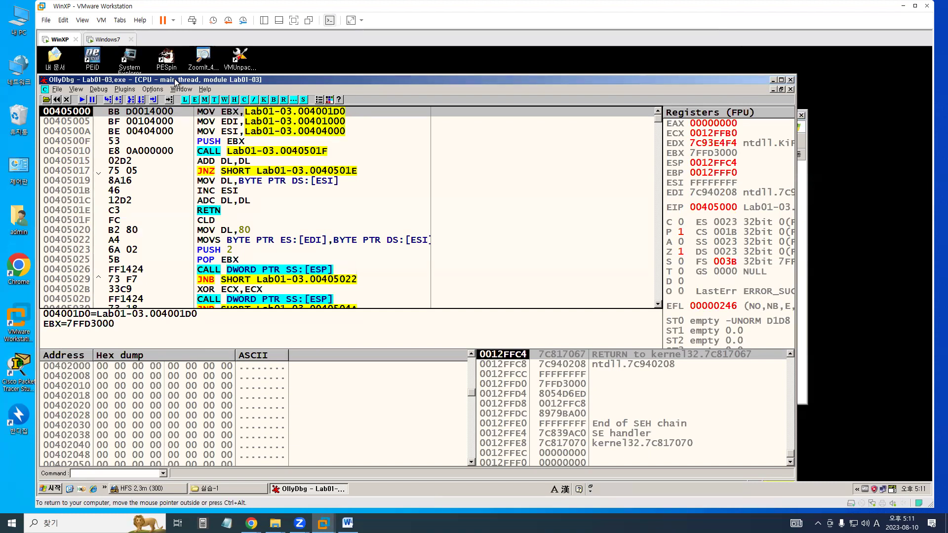
{"action": "left_click_drag", "start_coordinate": [176, 82], "coordinate": [193, 68]}
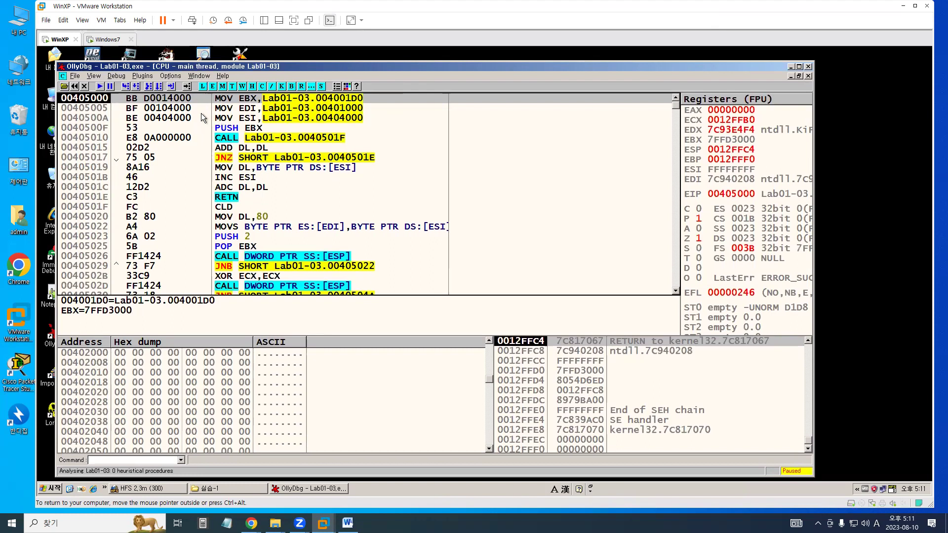
{"action": "left_click_drag", "start_coordinate": [202, 68], "coordinate": [385, 78]}
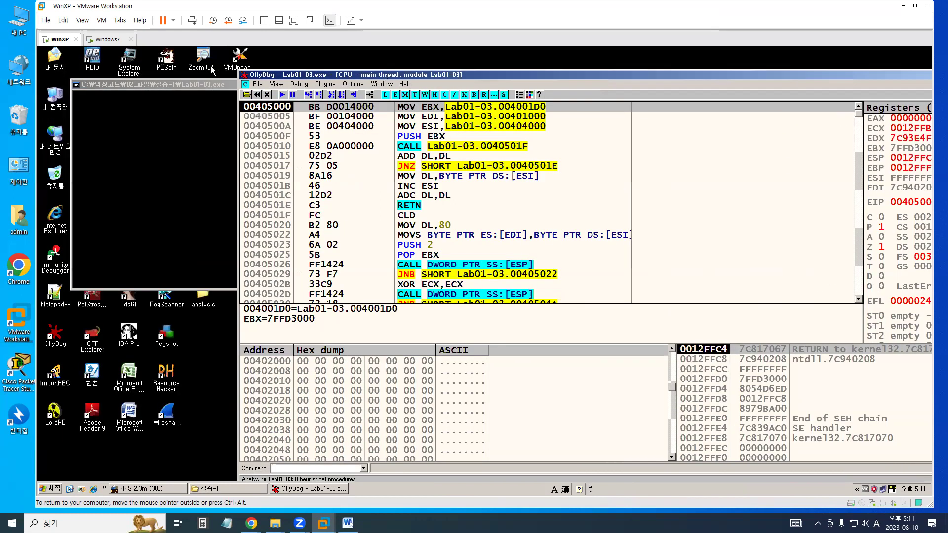
{"action": "left_click_drag", "start_coordinate": [214, 63], "coordinate": [220, 60]}
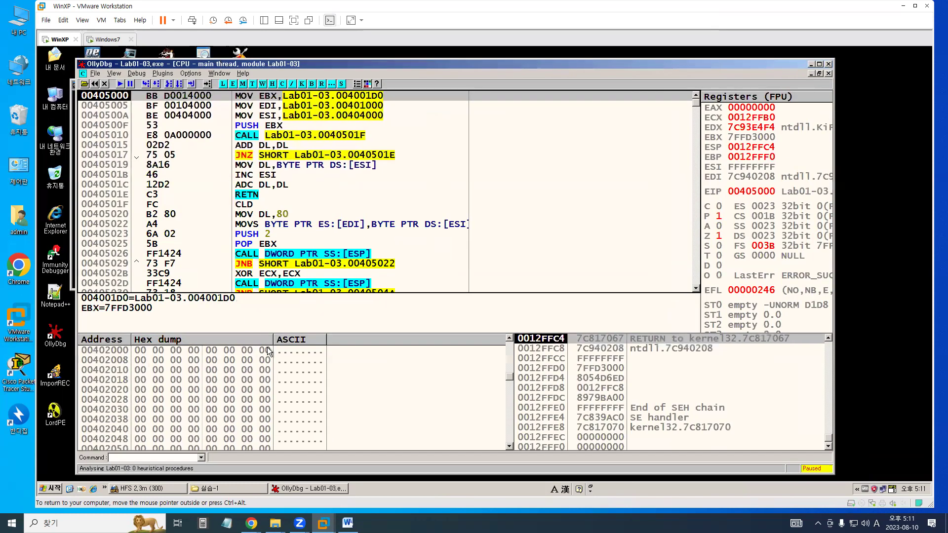
- Recheck the packer signature of Lab01-03.exe in PEiD, return to OllyDbg, and close PEiD
{"action": "key", "text": "super+d"}
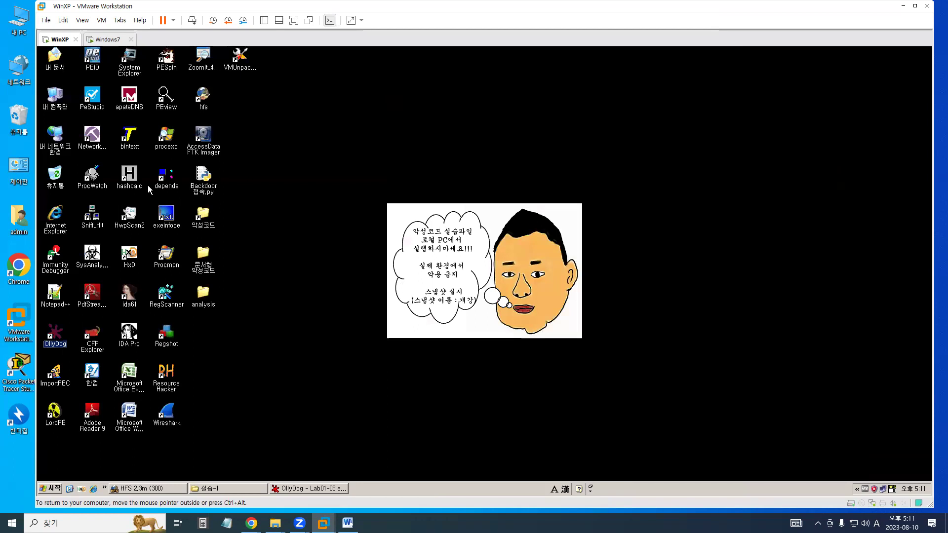
{"action": "left_click", "coordinate": [210, 488]}
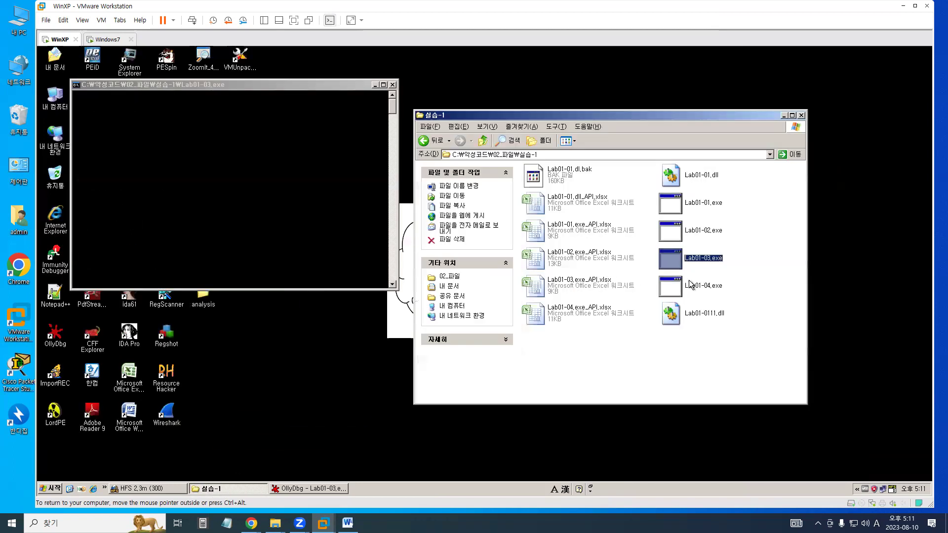
{"action": "left_click_drag", "start_coordinate": [670, 258], "coordinate": [95, 65]}
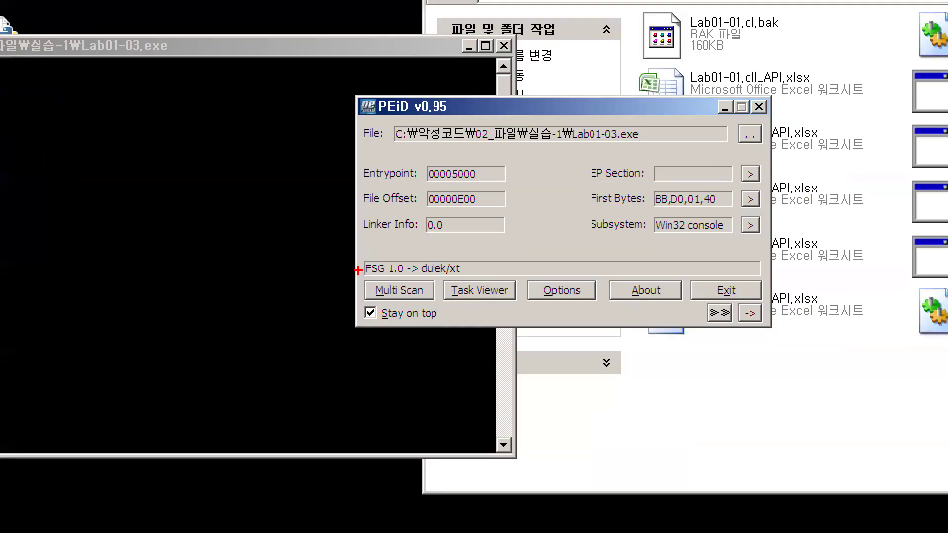
{"action": "left_click_drag", "start_coordinate": [359, 256], "coordinate": [398, 284]}
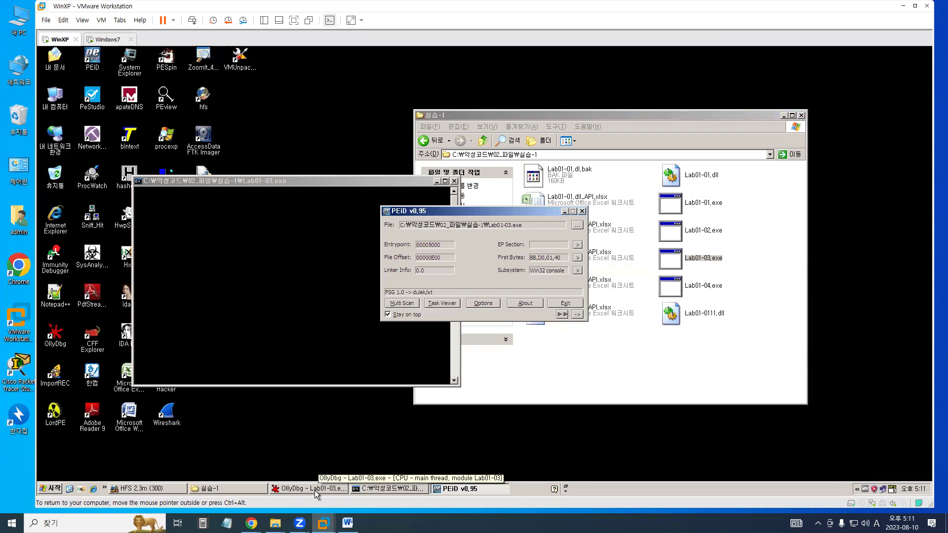
{"action": "left_click", "coordinate": [315, 489]}
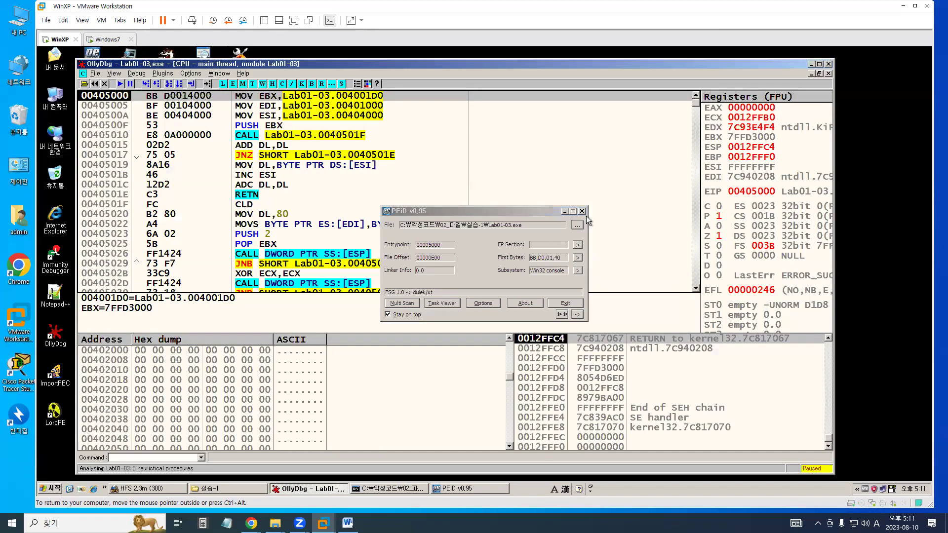
{"action": "left_click", "coordinate": [582, 211]}
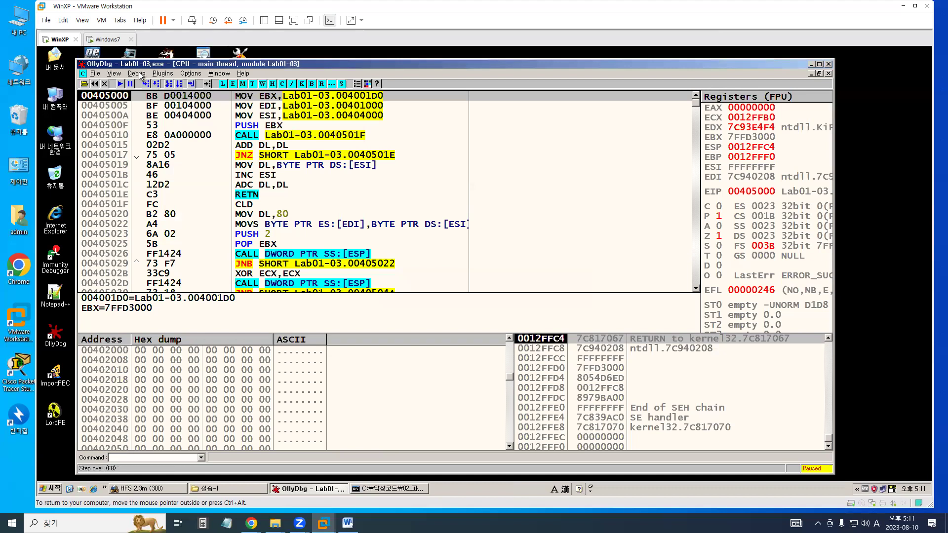
- Set the SFX debugging option to "Trace real entry bytewise (very slow!)" and apply it
{"action": "left_click", "coordinate": [191, 73]}
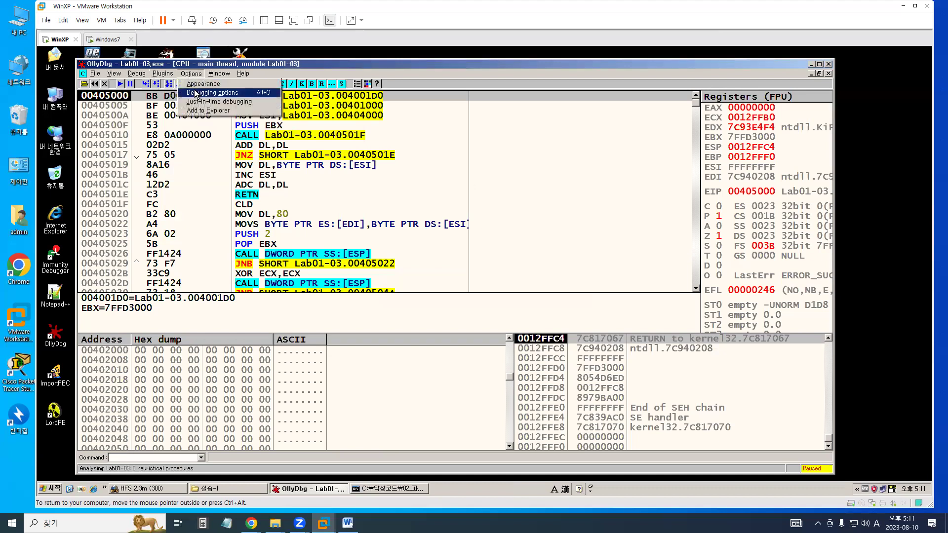
{"action": "left_click", "coordinate": [196, 93]}
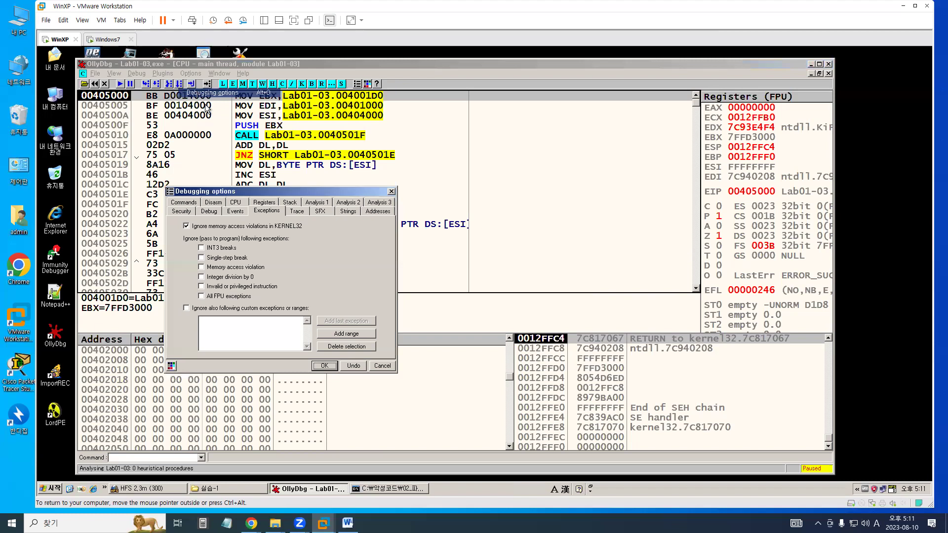
{"action": "left_click", "coordinate": [324, 213]}
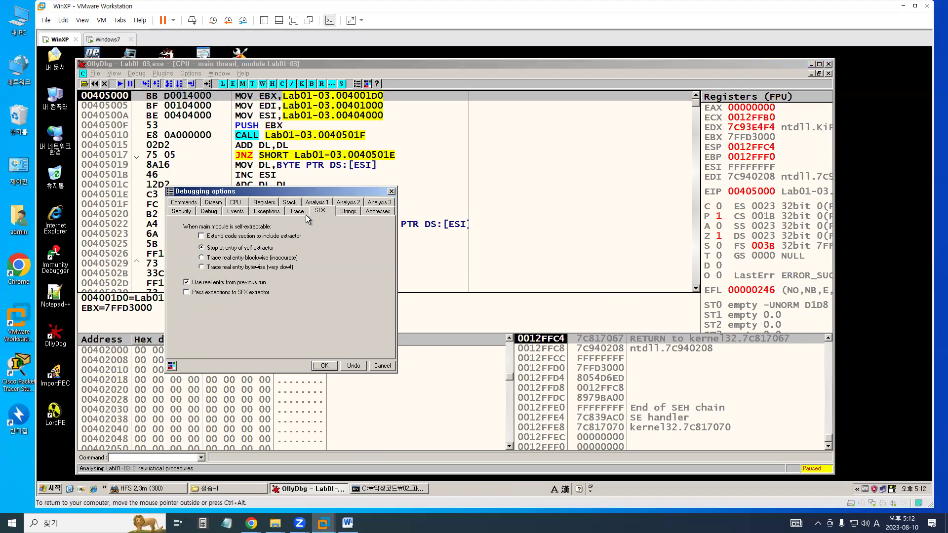
{"action": "left_click", "coordinate": [202, 268]}
{"action": "left_click", "coordinate": [320, 367]}
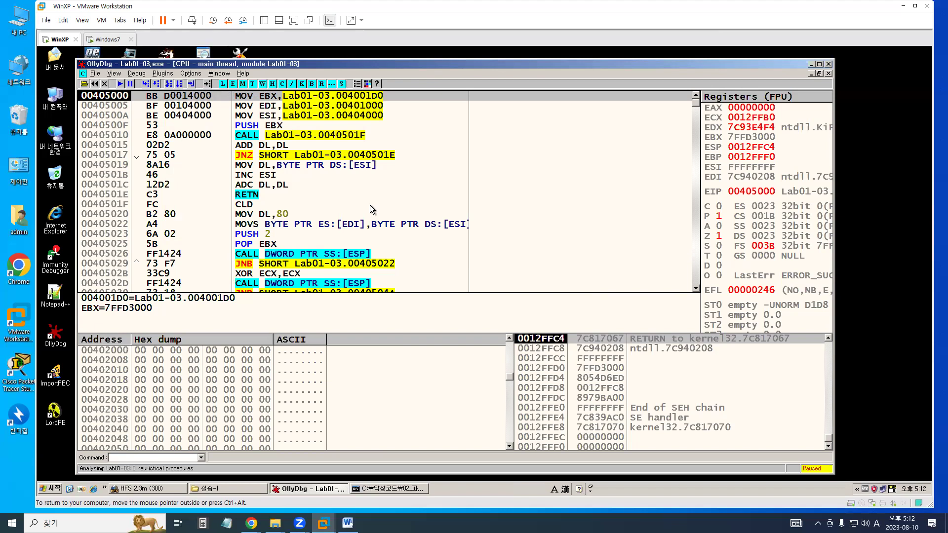
- Restart Lab01-03.exe in OllyDbg, confirming termination of the active process, so that tracing stops at the real SFX entry point
{"action": "key", "text": "ctrl+F2"}
{"action": "left_click", "coordinate": [463, 293]}
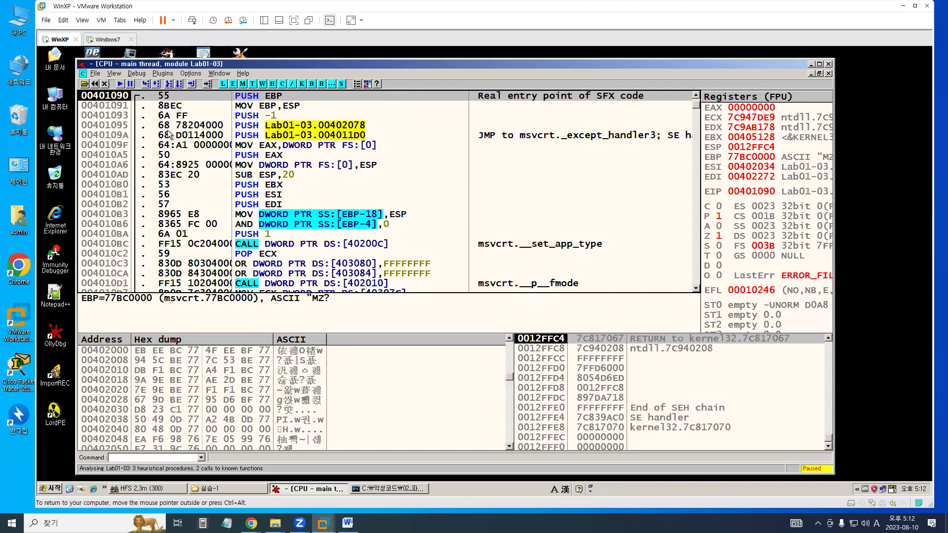
{"action": "key", "text": "alt+F2"}
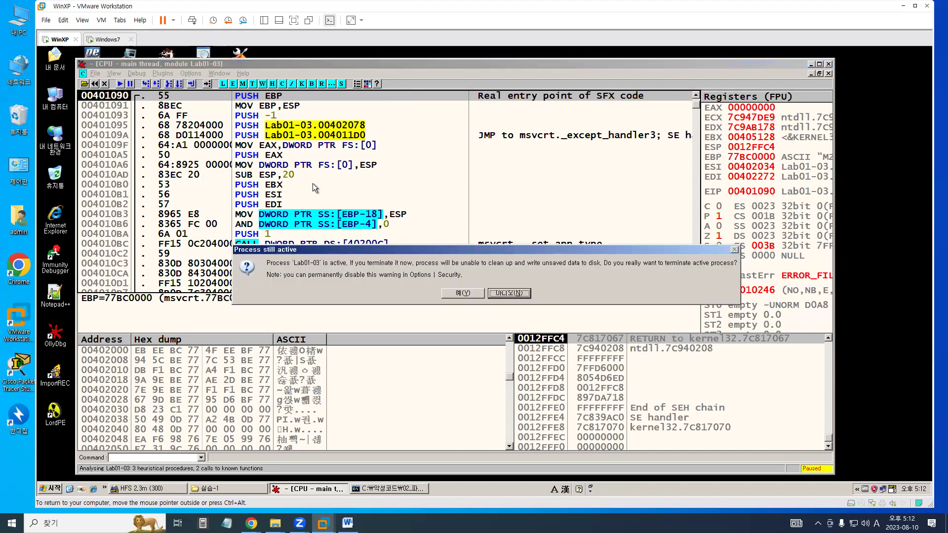
{"action": "left_click", "coordinate": [450, 293]}
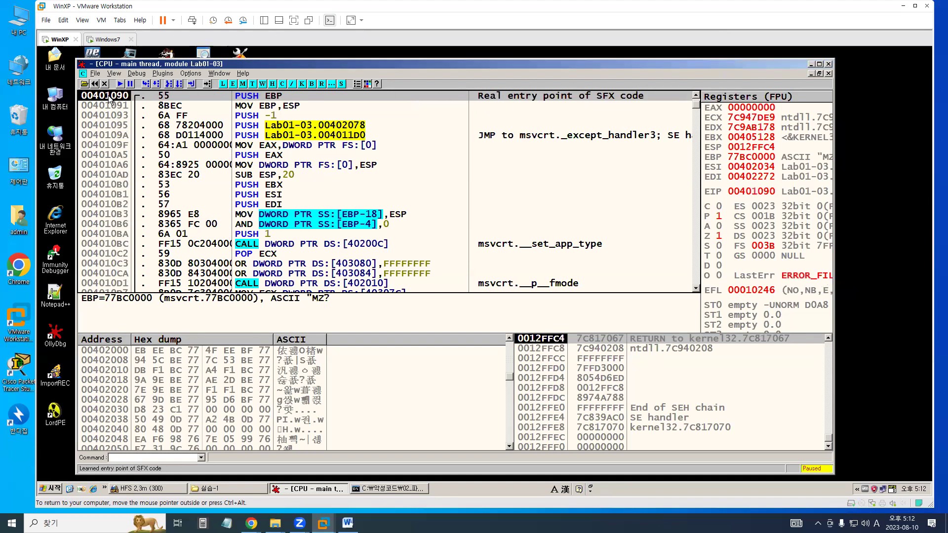
- Dump the debugged process with OllyDump, using modified entry point 1090 and keeping Rebuild Import with Method1
{"action": "left_click", "coordinate": [163, 75]}
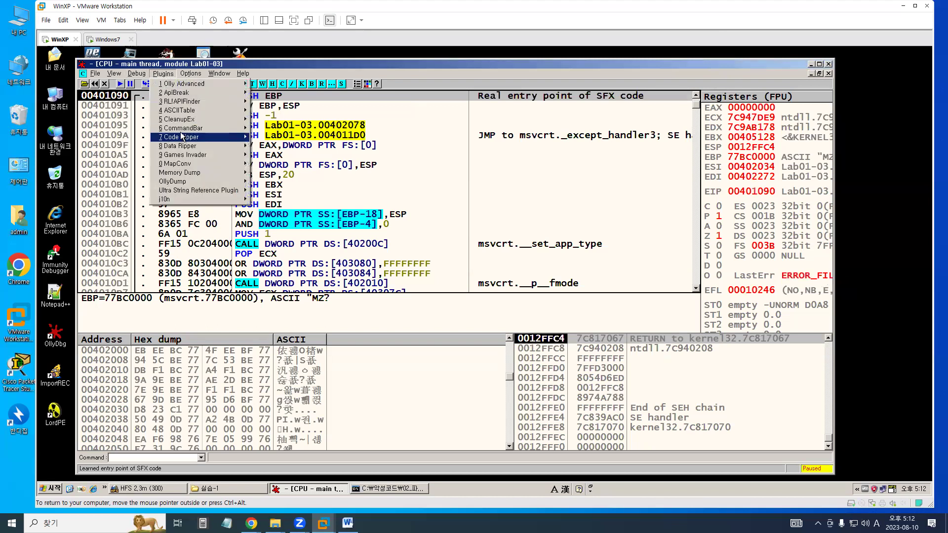
{"action": "mouse_move", "coordinate": [193, 182]}
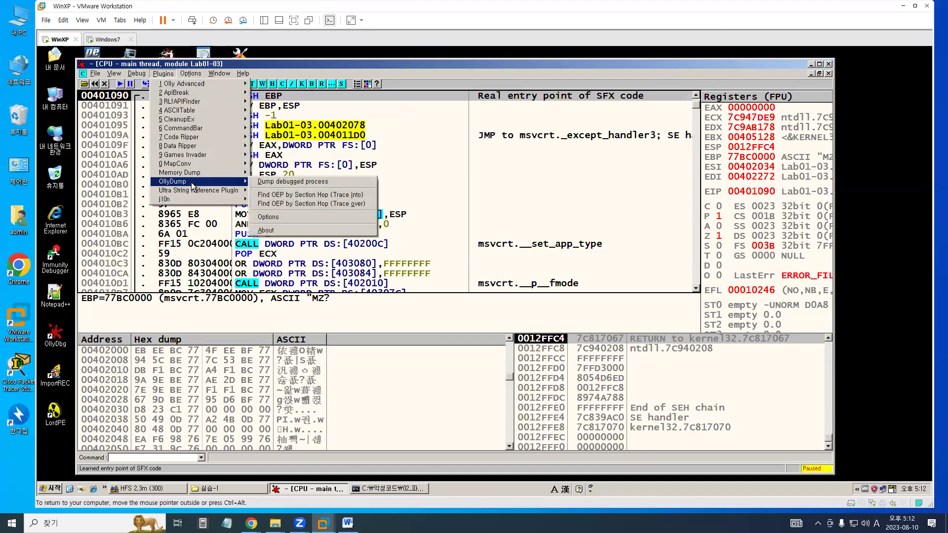
{"action": "left_click", "coordinate": [278, 185]}
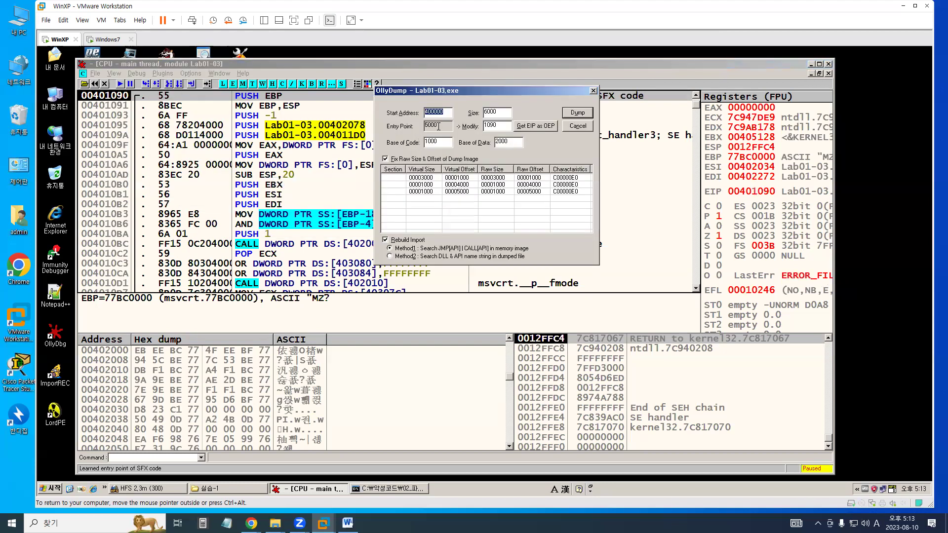
{"action": "left_click_drag", "start_coordinate": [440, 126], "coordinate": [417, 126]}
{"action": "left_click_drag", "start_coordinate": [499, 125], "coordinate": [482, 126]}
{"action": "left_click", "coordinate": [575, 112]}
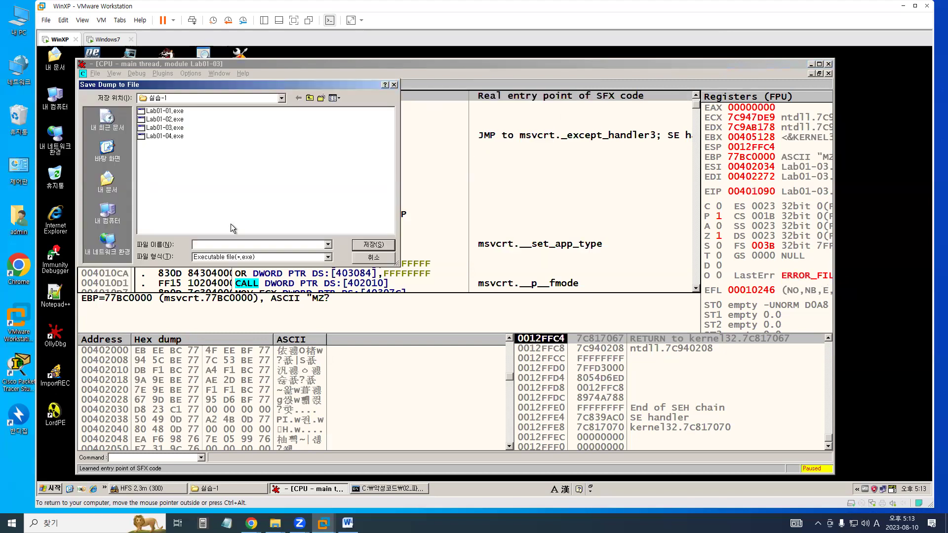
- Start the dump's file name with "Lab01-03-" and check the naming of the analysed files in the Word document
{"action": "left_click", "coordinate": [164, 127]}
{"action": "left_click", "coordinate": [214, 245]}
{"action": "left_click", "coordinate": [213, 244]}
{"action": "type", "text": "-03-exe"}
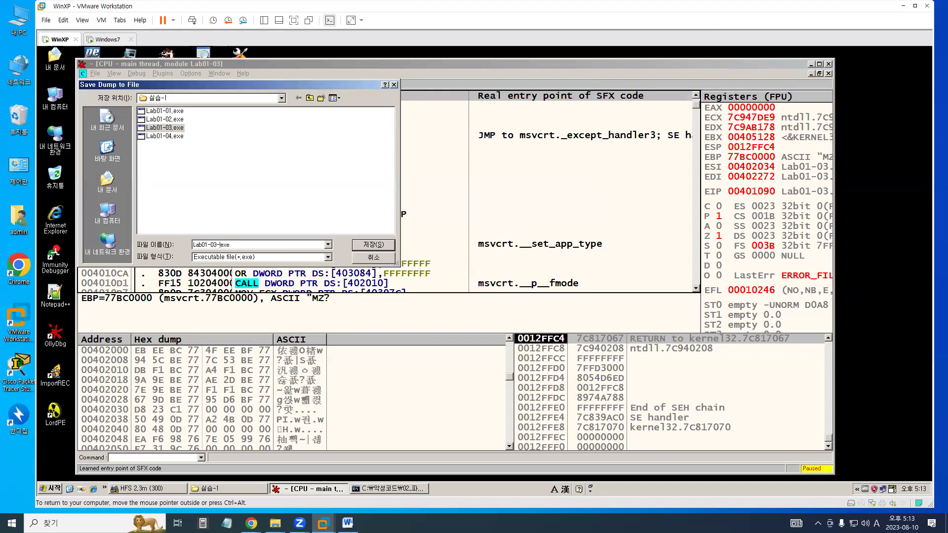
{"action": "type", "text": "DUM"}
{"action": "key", "text": "BackSpace"}
{"action": "key", "text": "BackSpace"}
{"action": "key", "text": "BackSpace"}
{"action": "left_click", "coordinate": [347, 522]}
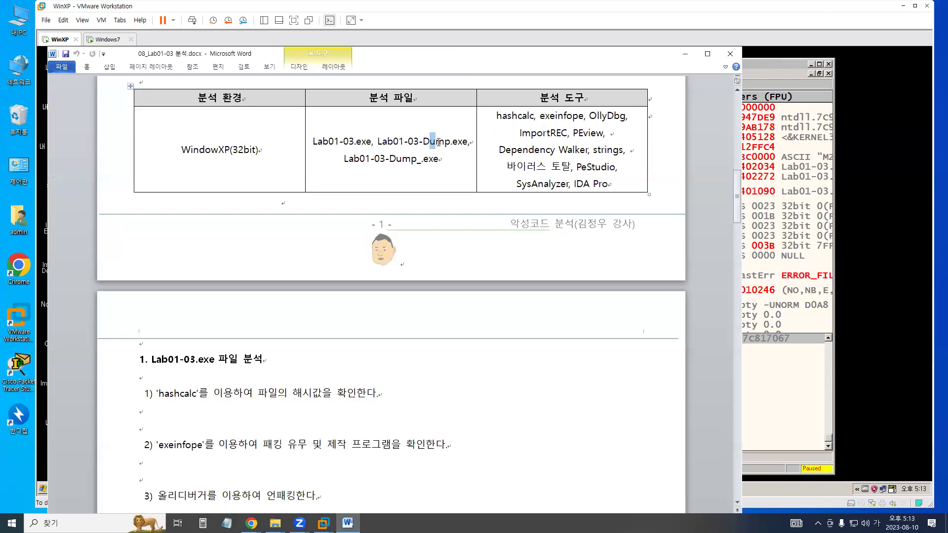
{"action": "left_click", "coordinate": [685, 53]}
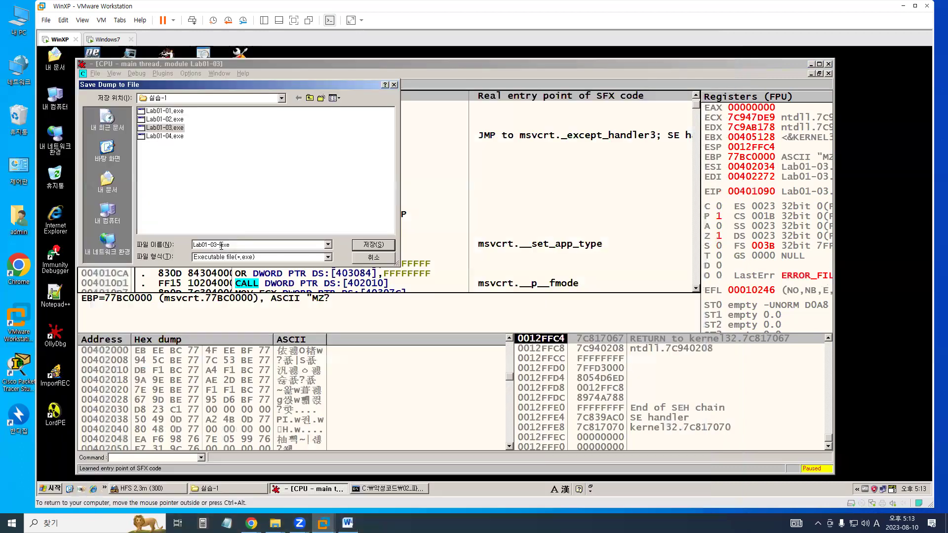
- Save the process dump as Lab01-03-Dump.exe and move the debugger window off the desktop shortcuts
{"action": "key", "text": "BackSpace"}
{"action": "key", "text": "BackSpace"}
{"action": "key", "text": "BackSpace"}
{"action": "key", "text": "BackSpace"}
{"action": "type", "text": "Dump"}
{"action": "left_click", "coordinate": [374, 244]}
{"action": "left_click_drag", "start_coordinate": [295, 64], "coordinate": [324, 61]}
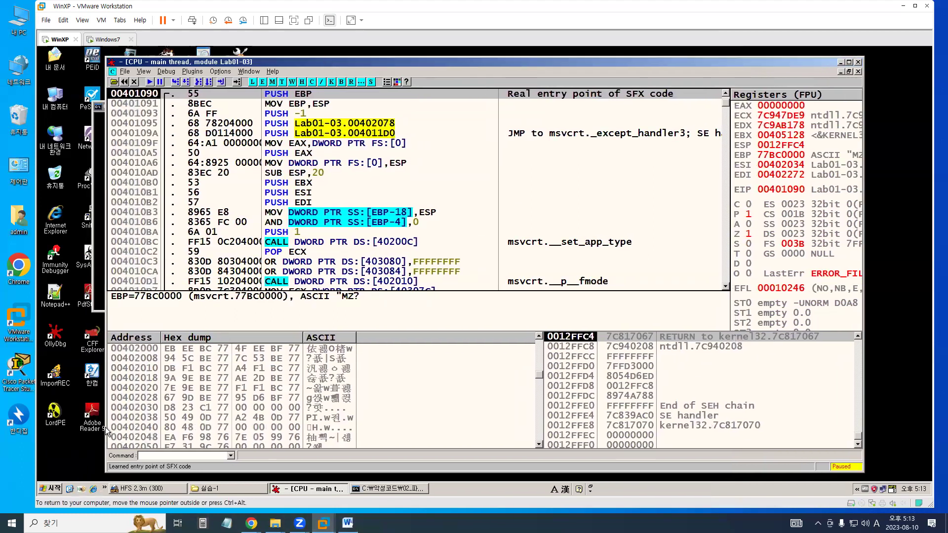
- Launch Import REConstructor, attach it to the running lab01-03.exe process, and set the OEP to 00001090
{"action": "left_click", "coordinate": [64, 378]}
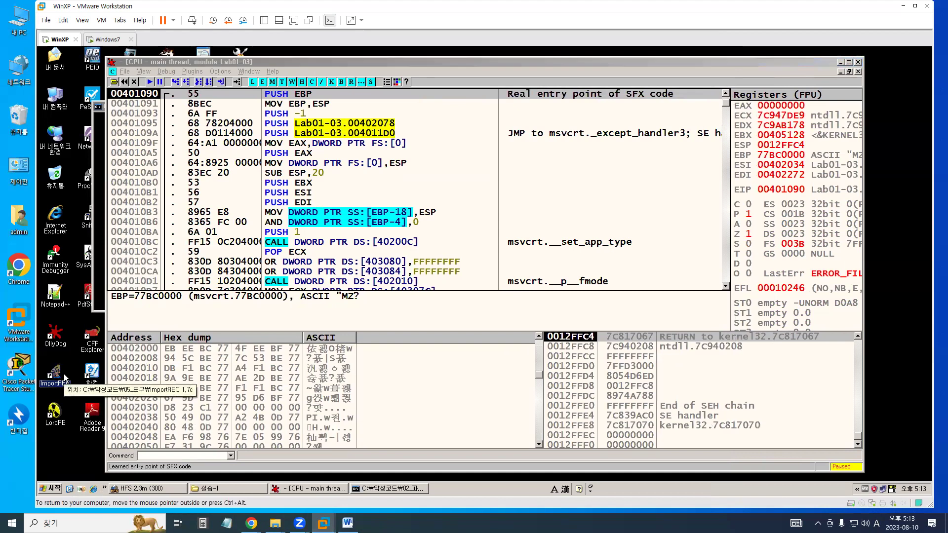
{"action": "double_click", "coordinate": [65, 378]}
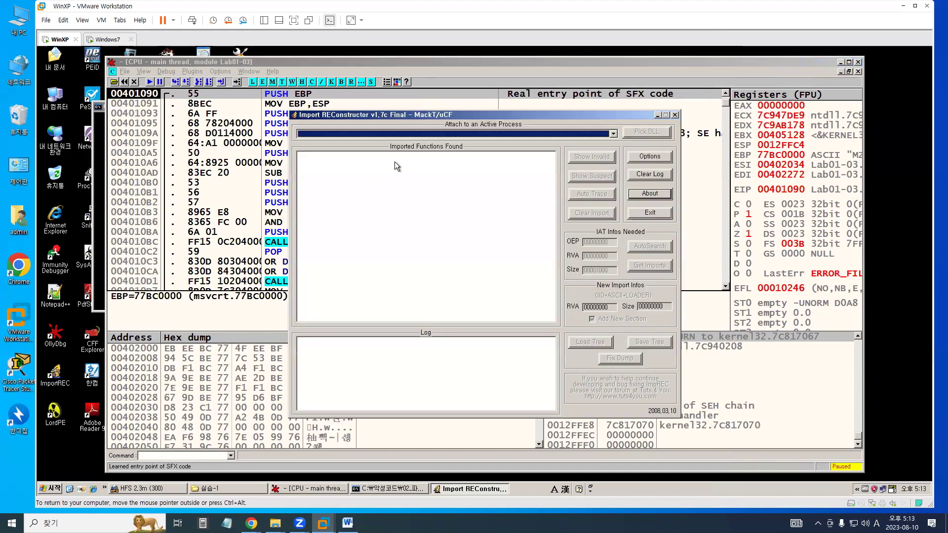
{"action": "left_click", "coordinate": [613, 134]}
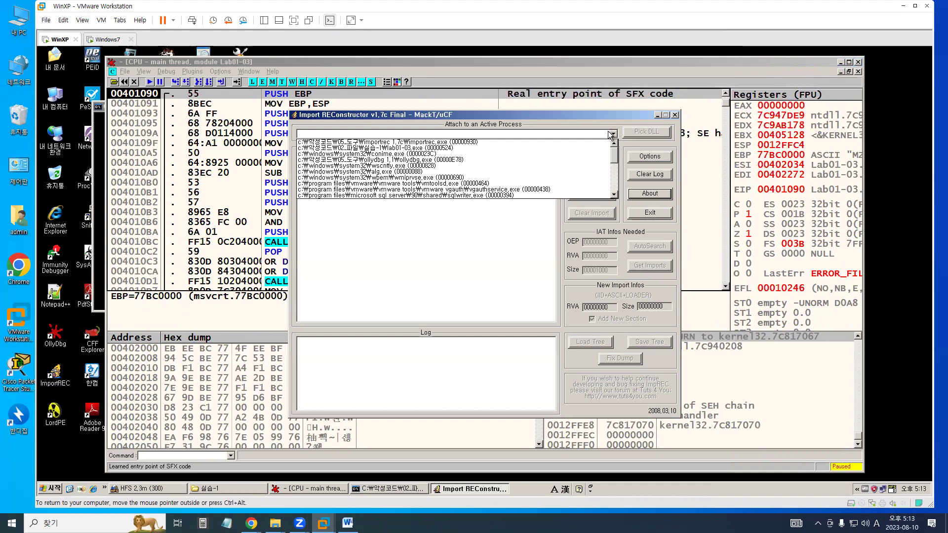
{"action": "left_click", "coordinate": [378, 150]}
{"action": "left_click_drag", "start_coordinate": [610, 242], "coordinate": [596, 242]}
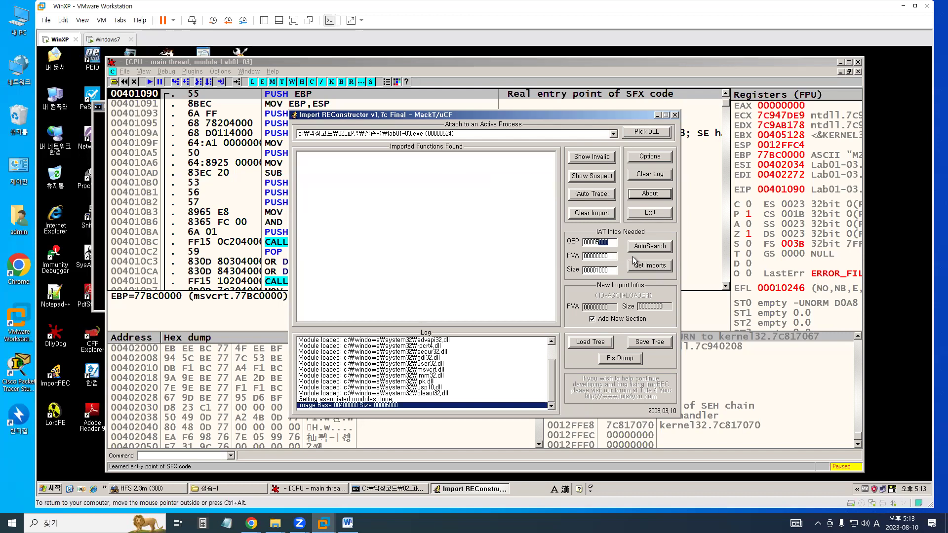
{"action": "key", "text": "BackSpace"}
{"action": "type", "text": "109"}
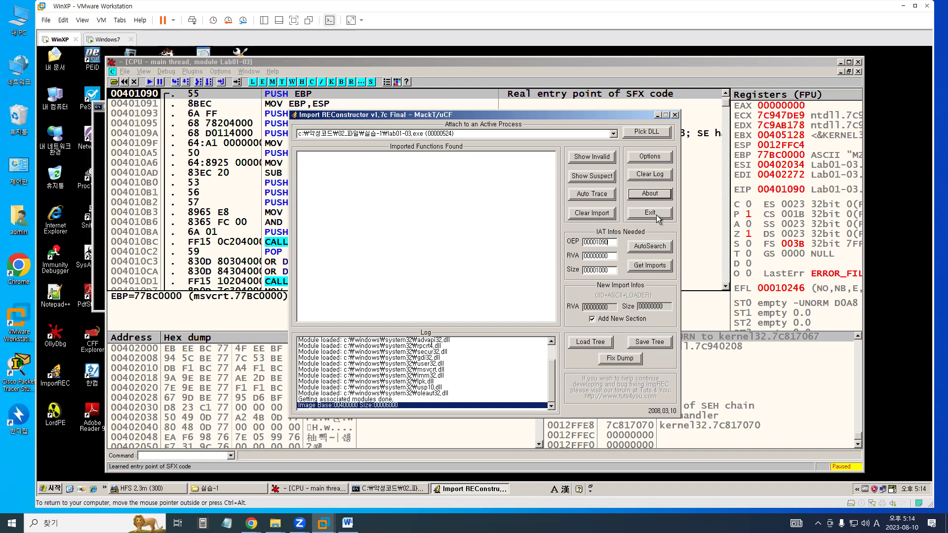
- Auto-search for the original IAT, acknowledge the notice, and retrieve the imported functions
{"action": "left_click", "coordinate": [647, 246]}
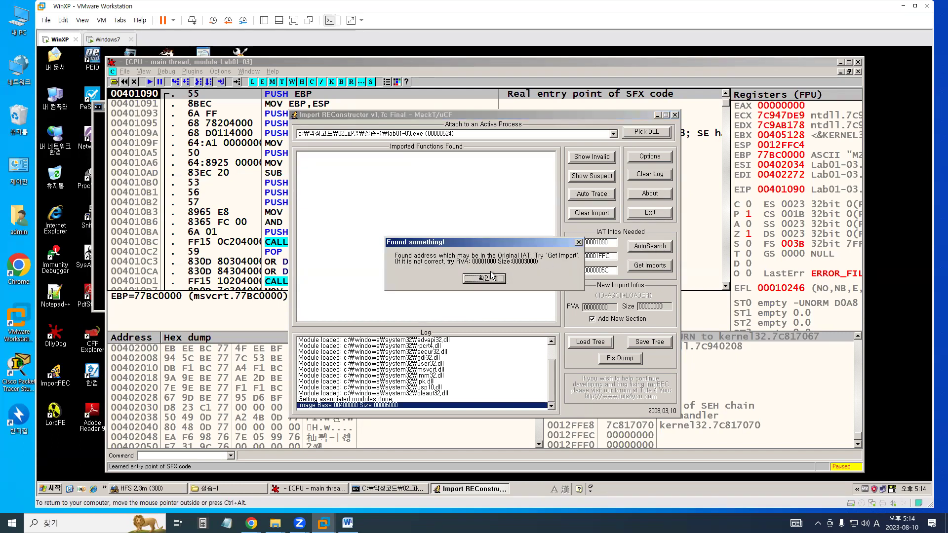
{"action": "left_click", "coordinate": [484, 279]}
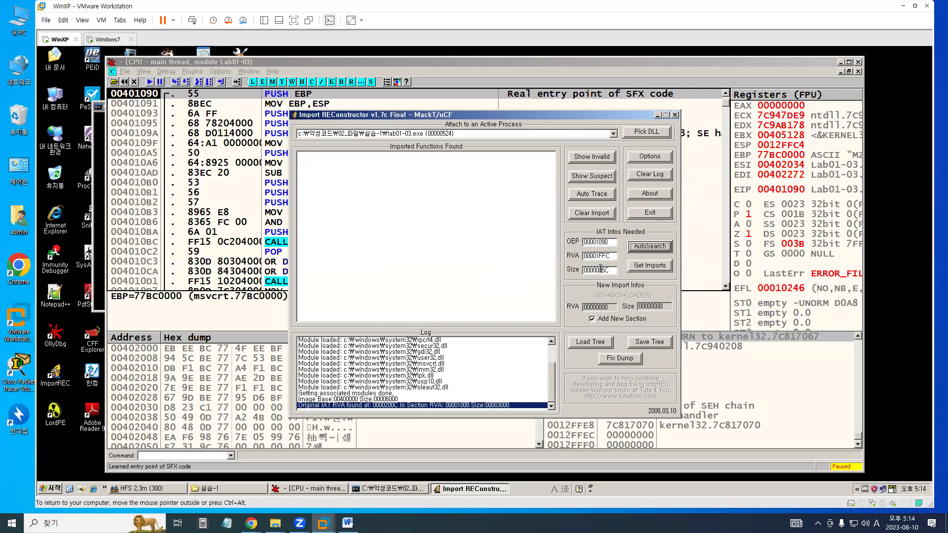
{"action": "left_click", "coordinate": [650, 265]}
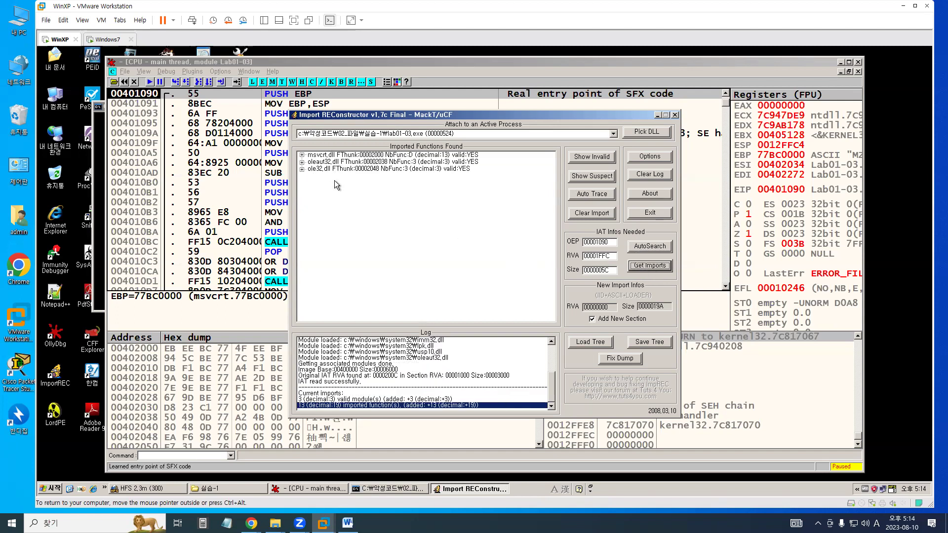
- Fix the imports of Lab01-03-Dump.exe, and close Import REConstructor and OllyDbg
{"action": "left_click", "coordinate": [618, 361]}
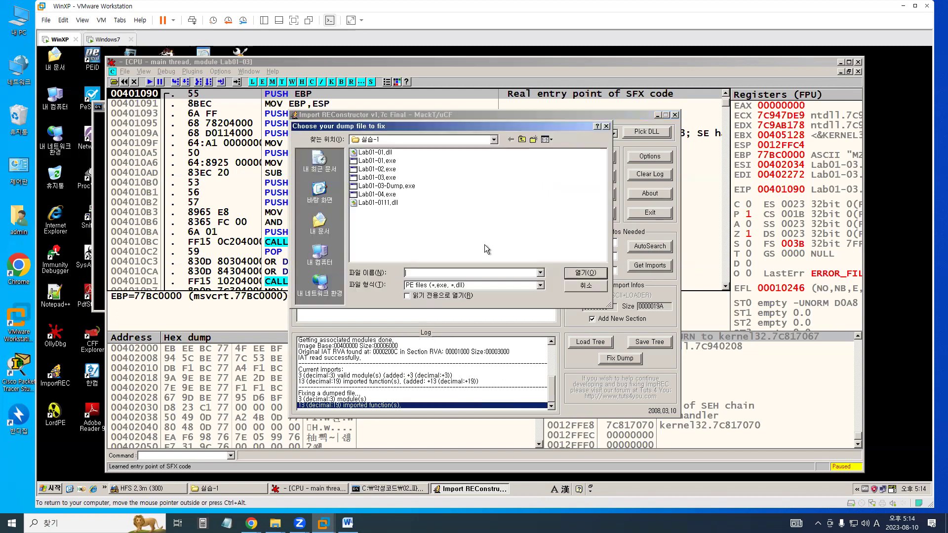
{"action": "left_click", "coordinate": [385, 186]}
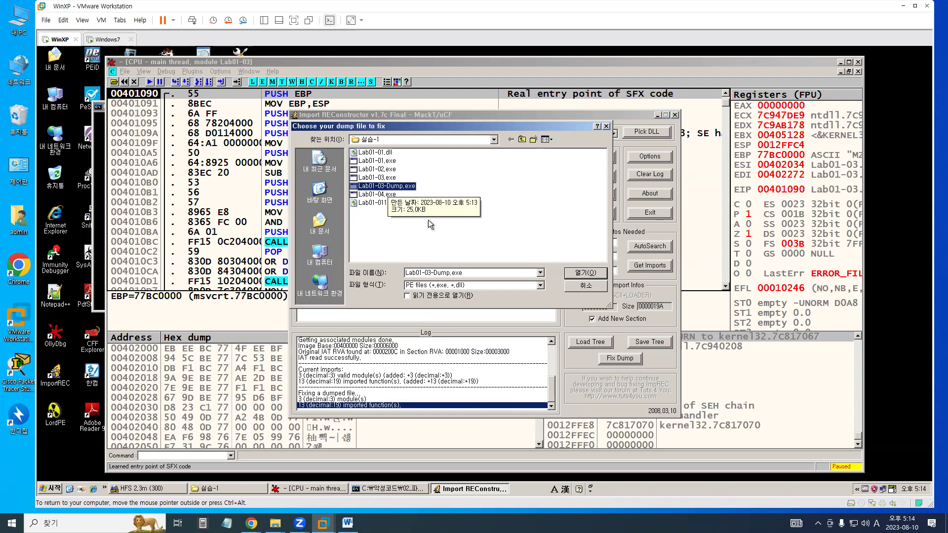
{"action": "left_click", "coordinate": [586, 274]}
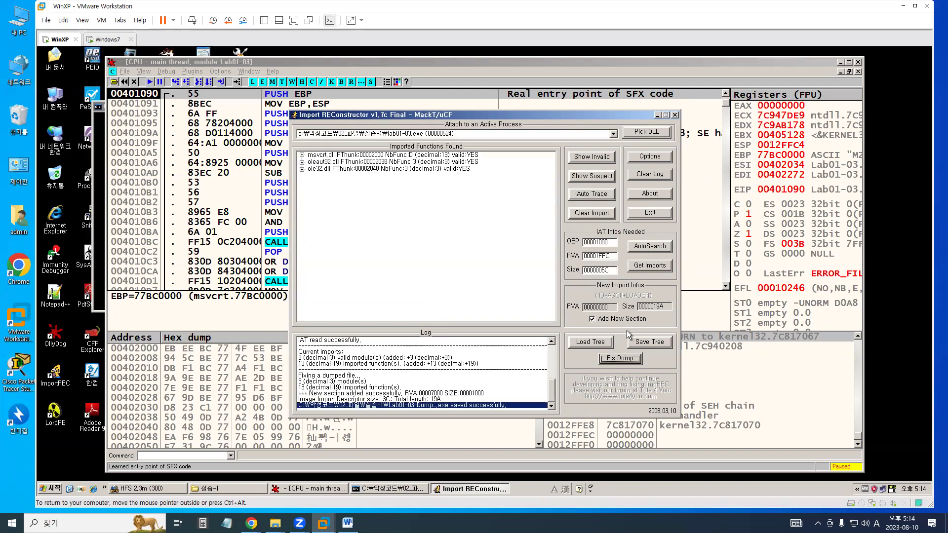
{"action": "left_click", "coordinate": [674, 115]}
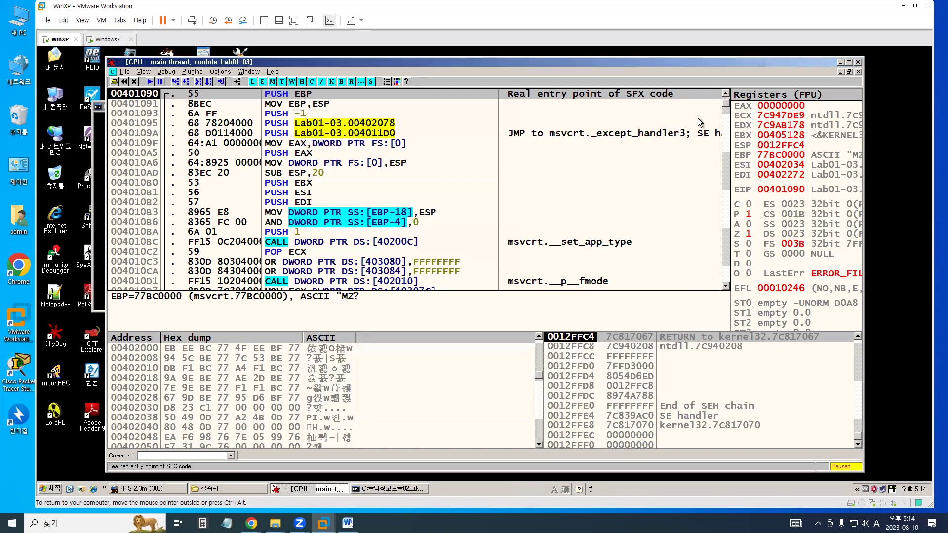
{"action": "left_click", "coordinate": [858, 62]}
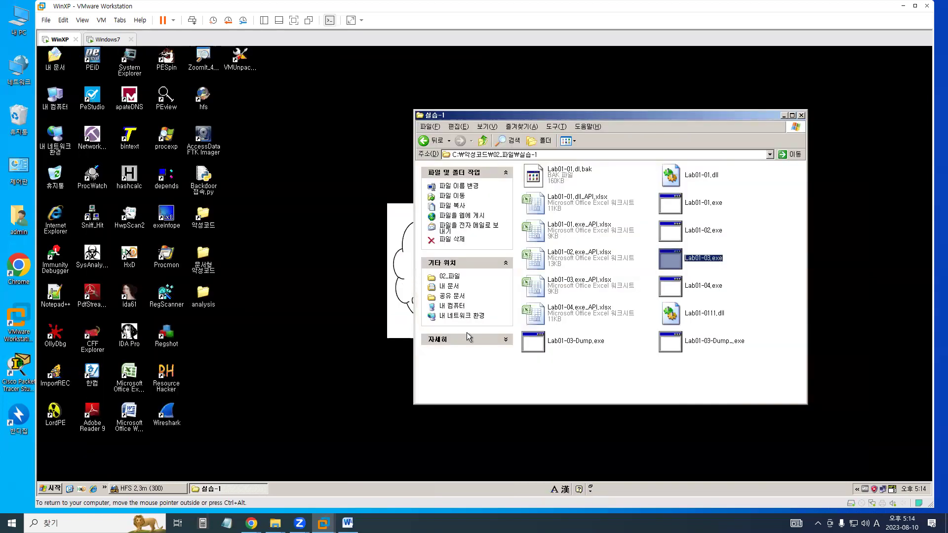
- Load Lab01-03-Dump_.exe into OllyDbg to examine its entry point, and close the debugger
{"action": "left_click", "coordinate": [671, 352]}
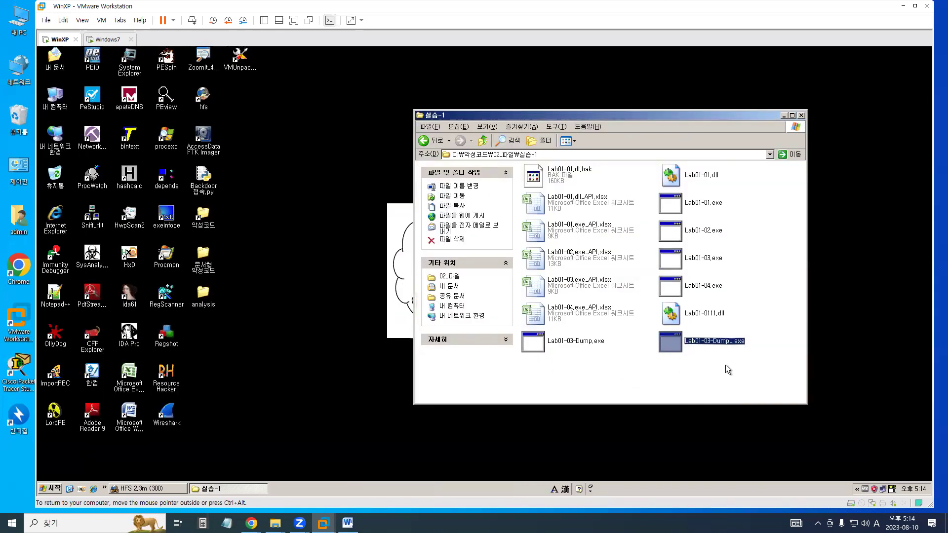
{"action": "left_click_drag", "start_coordinate": [764, 361], "coordinate": [55, 335]}
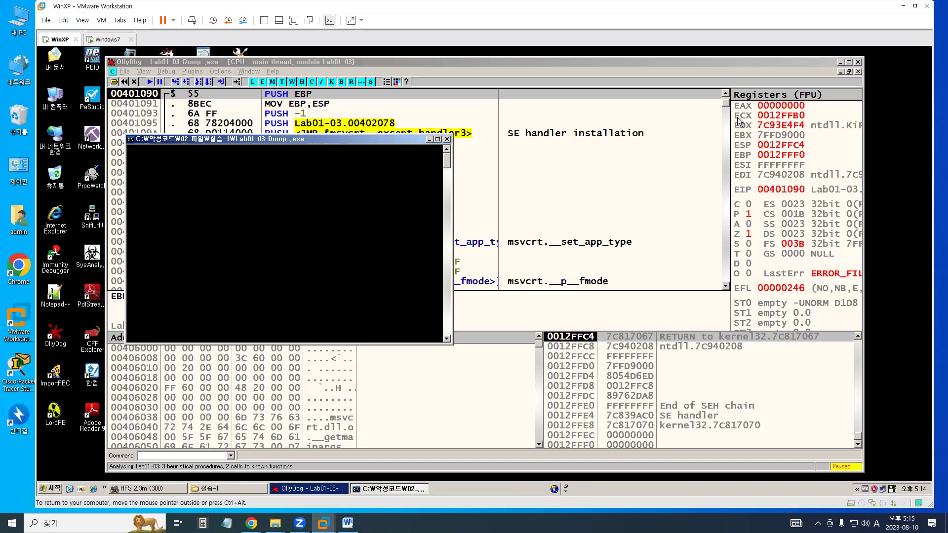
{"action": "left_click", "coordinate": [858, 62]}
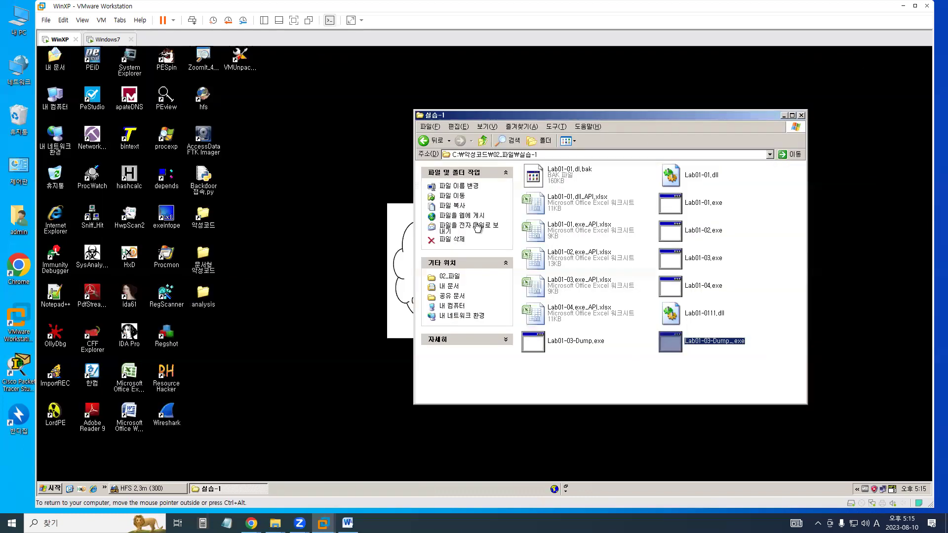
{"action": "left_click", "coordinate": [556, 372]}
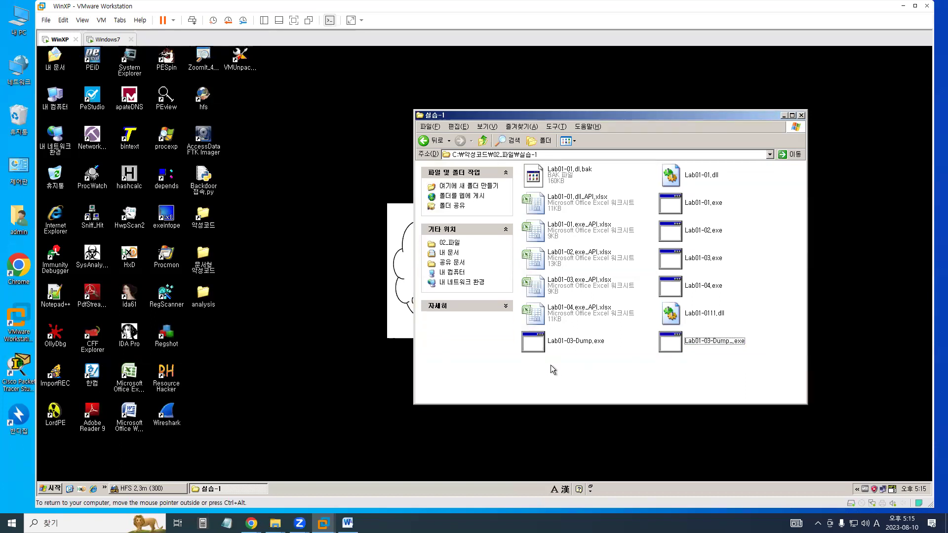
- Launch VMUnpacker and arrange its window beside the 실습-1 folder window
{"action": "left_click", "coordinate": [241, 57]}
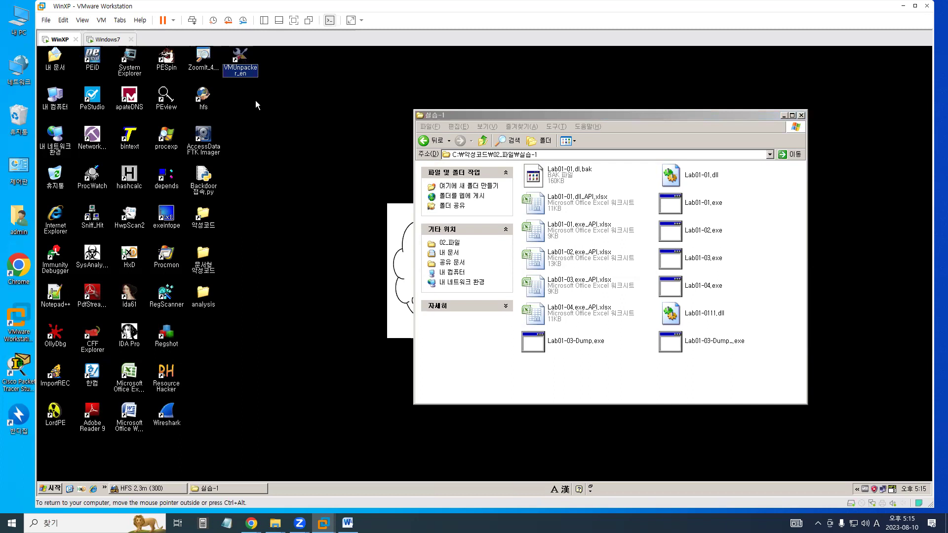
{"action": "double_click", "coordinate": [239, 61]}
{"action": "left_click_drag", "start_coordinate": [438, 185], "coordinate": [234, 164]}
{"action": "left_click_drag", "start_coordinate": [526, 115], "coordinate": [545, 100]}
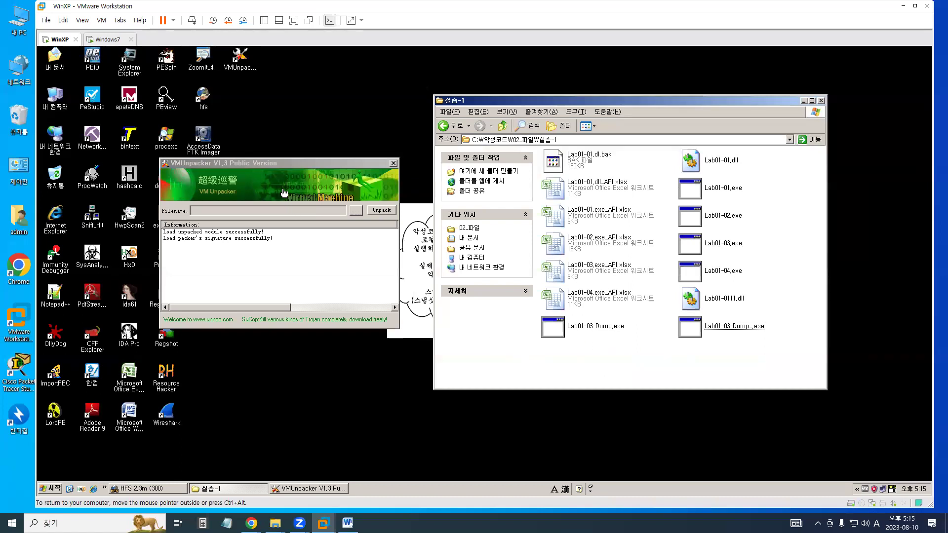
- Load Lab01-03.exe into VMUnpacker, unpack it, and select Lab01-03_unpacked.exe in the folder
{"action": "left_click", "coordinate": [693, 245]}
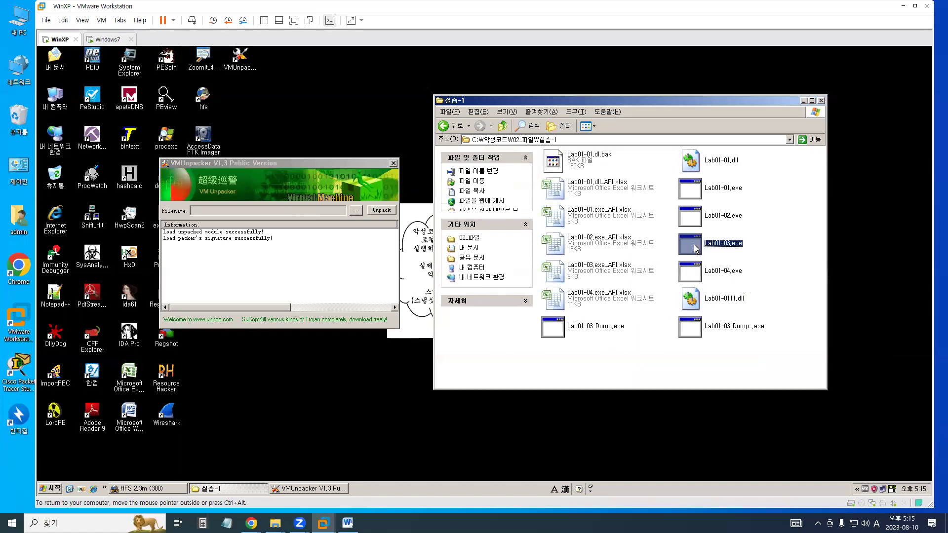
{"action": "left_click_drag", "start_coordinate": [719, 251], "coordinate": [276, 213]}
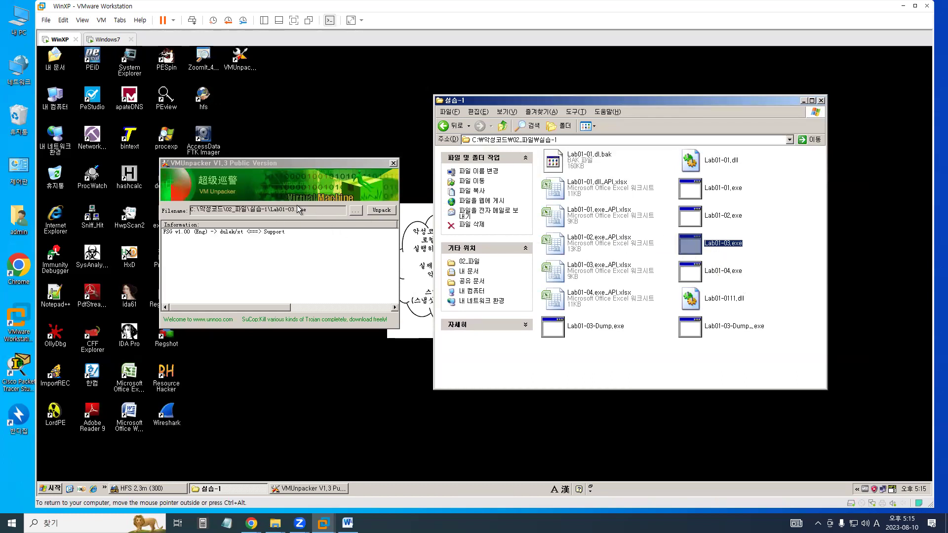
{"action": "left_click", "coordinate": [171, 235]}
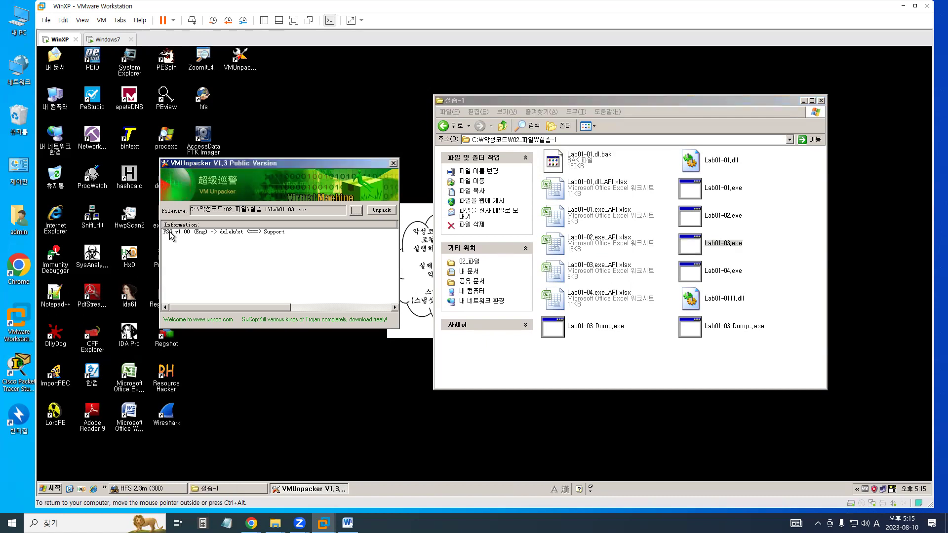
{"action": "left_click", "coordinate": [387, 212]}
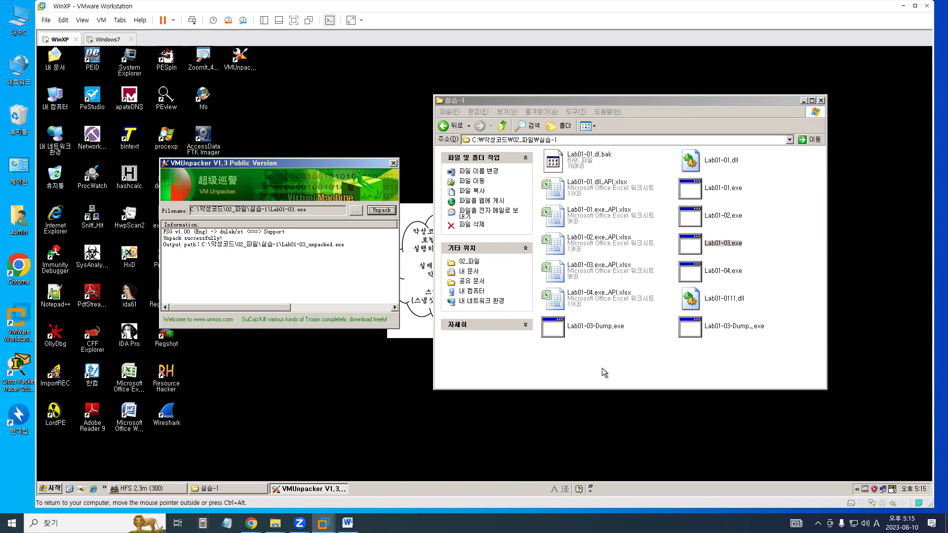
{"action": "left_click", "coordinate": [609, 354]}
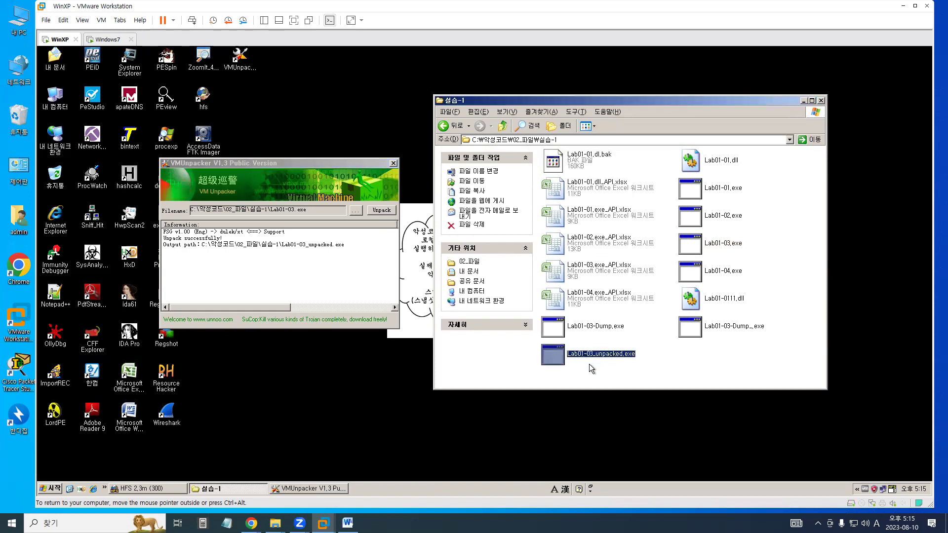
- Close VMUnpacker and examine the entry point of Lab01-03_unpacked.exe in OllyDbg, closing the debugger when done
{"action": "left_click", "coordinate": [395, 165]}
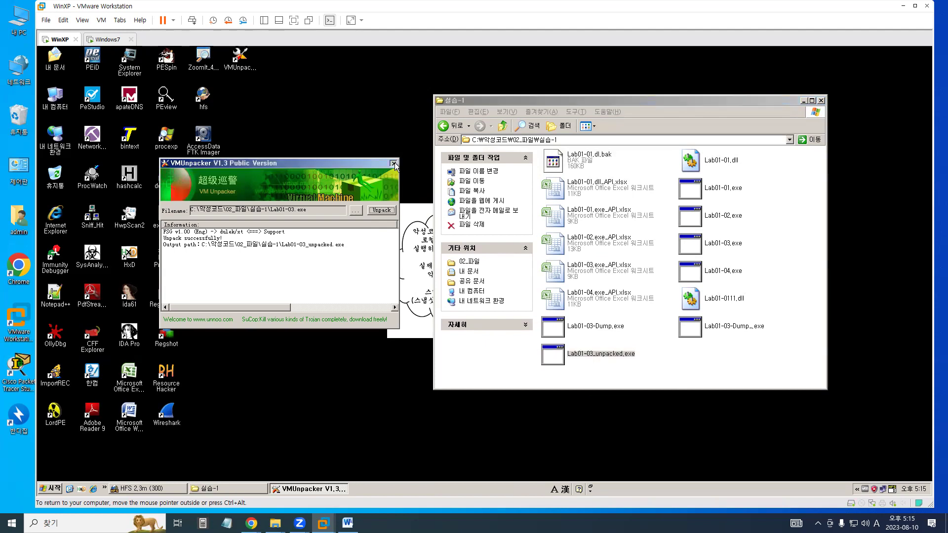
{"action": "left_click", "coordinate": [394, 163]}
{"action": "left_click_drag", "start_coordinate": [547, 357], "coordinate": [53, 339]}
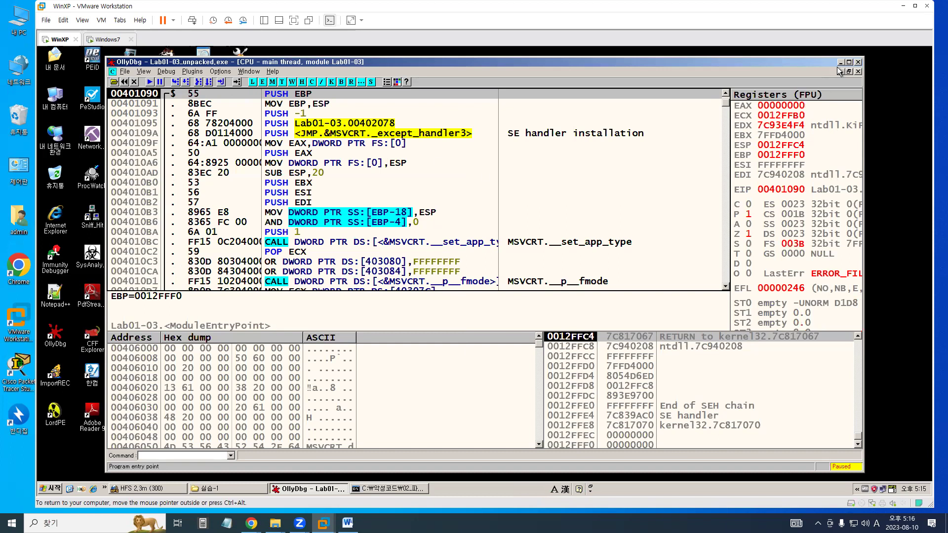
{"action": "left_click", "coordinate": [857, 63]}
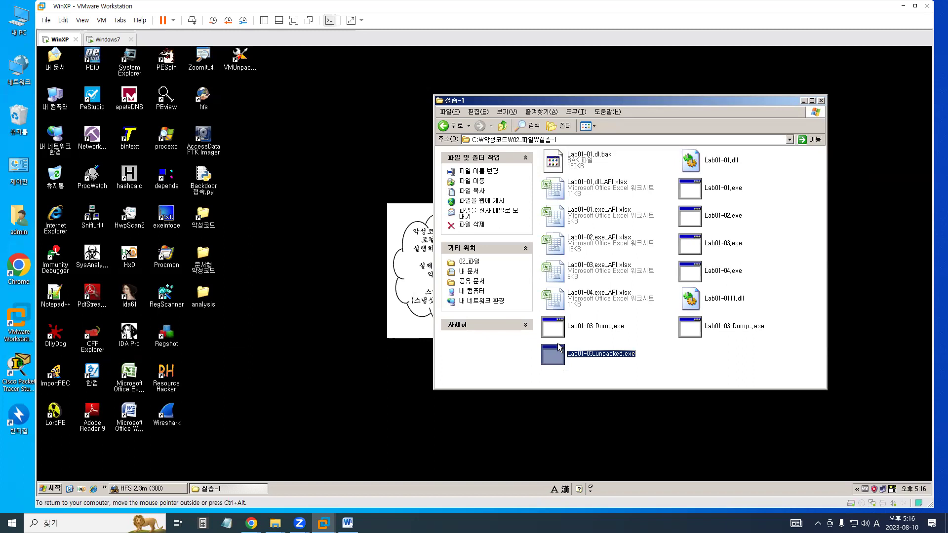
{"action": "left_click", "coordinate": [590, 383]}
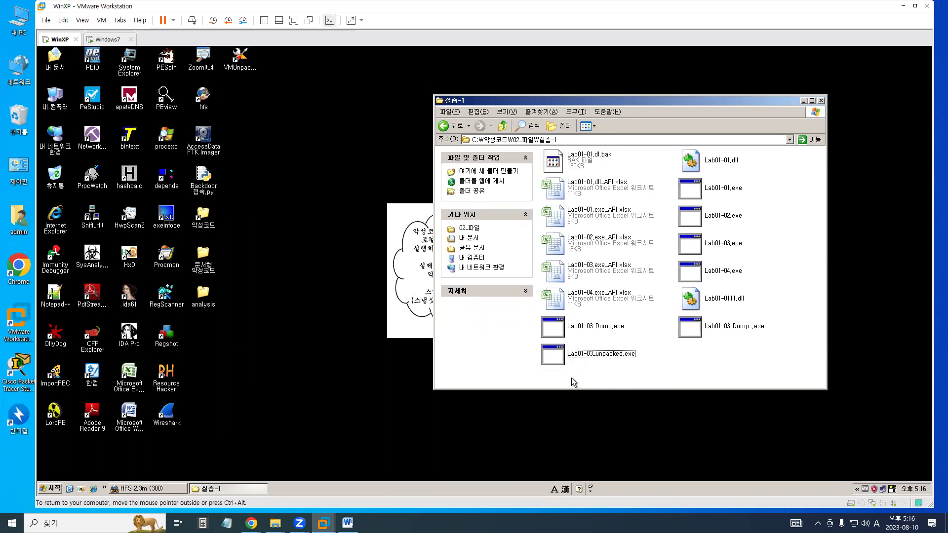
{"action": "left_click", "coordinate": [239, 57]}
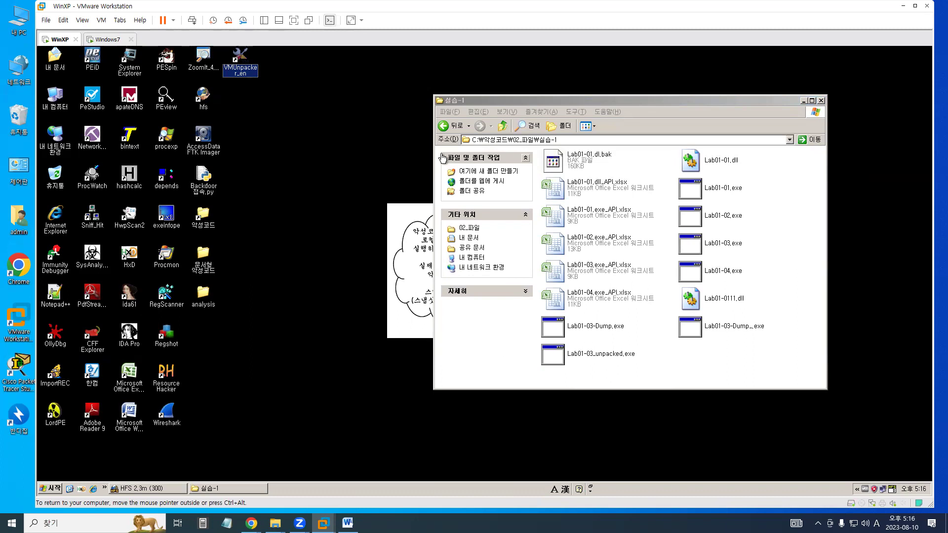
{"action": "left_click", "coordinate": [672, 355]}
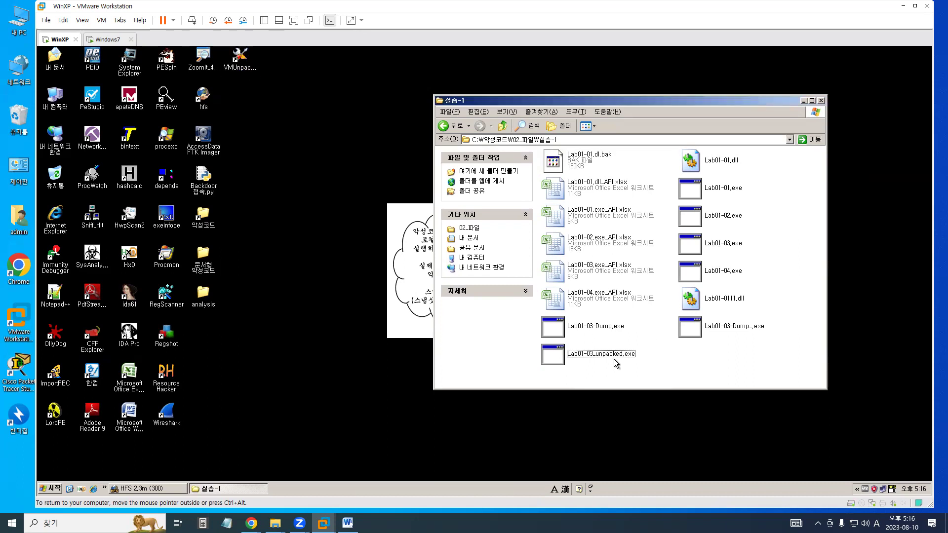
{"action": "left_click_drag", "start_coordinate": [277, 104], "coordinate": [228, 57]}
- Check Lab01-03-Dump_.exe for packing with Exeinfo PE and PEiD, and close both tools
{"action": "left_click", "coordinate": [722, 330]}
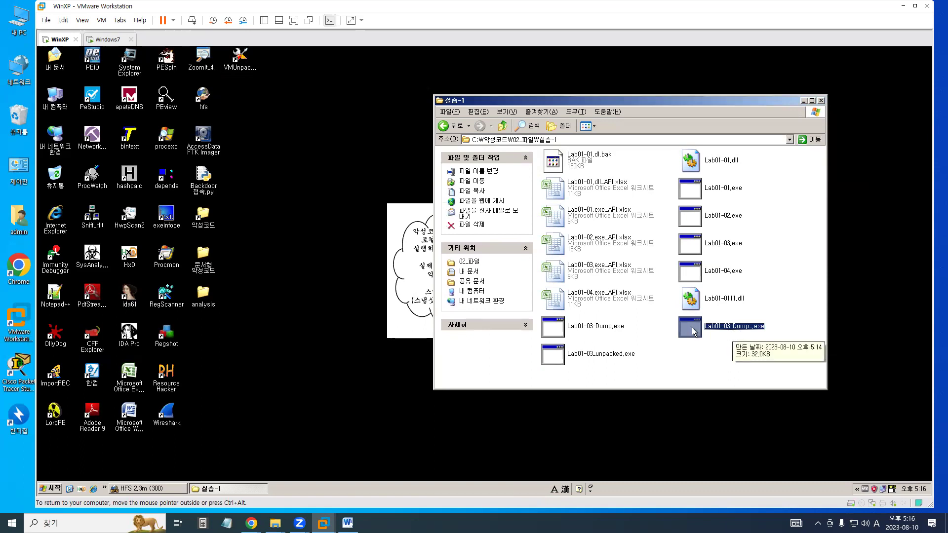
{"action": "left_click_drag", "start_coordinate": [692, 331], "coordinate": [165, 217]}
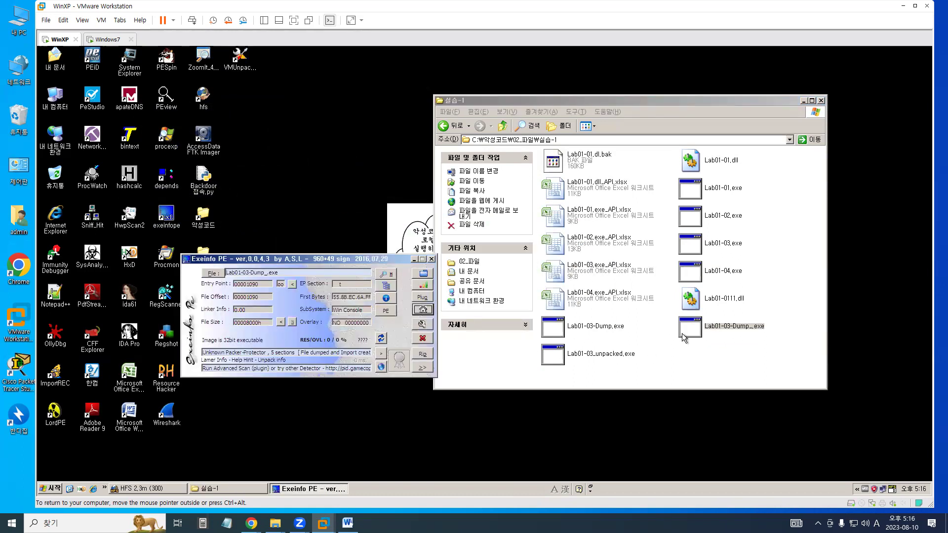
{"action": "left_click_drag", "start_coordinate": [689, 330], "coordinate": [85, 64]}
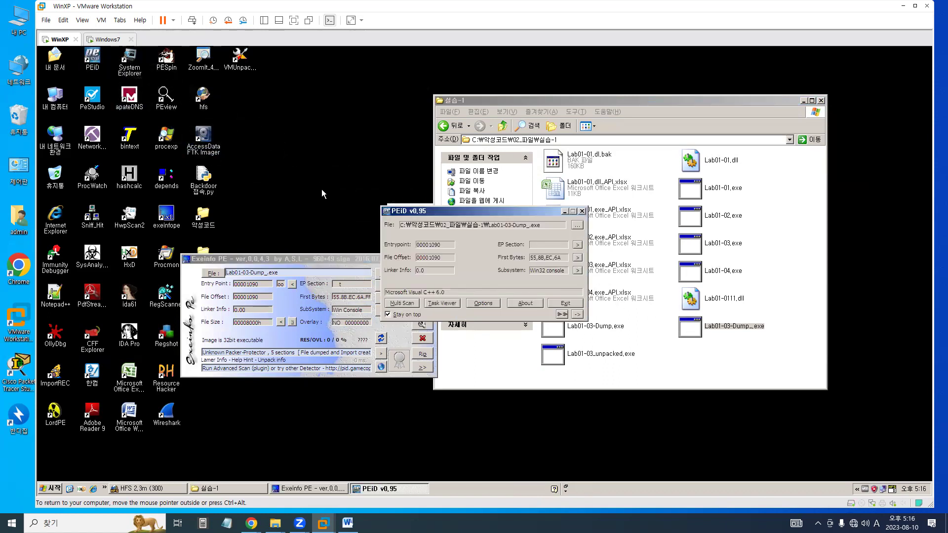
{"action": "left_click_drag", "start_coordinate": [274, 168], "coordinate": [249, 149]}
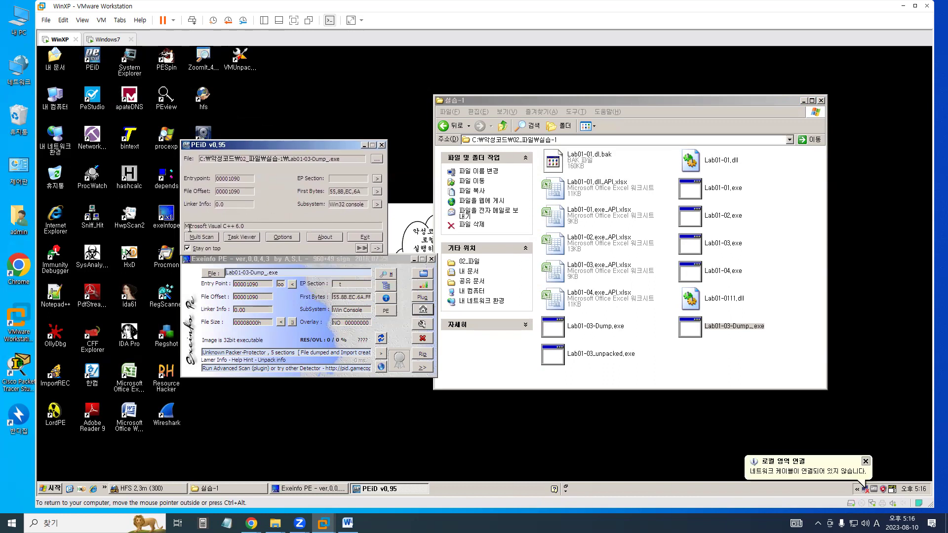
{"action": "left_click_drag", "start_coordinate": [187, 229], "coordinate": [252, 227]}
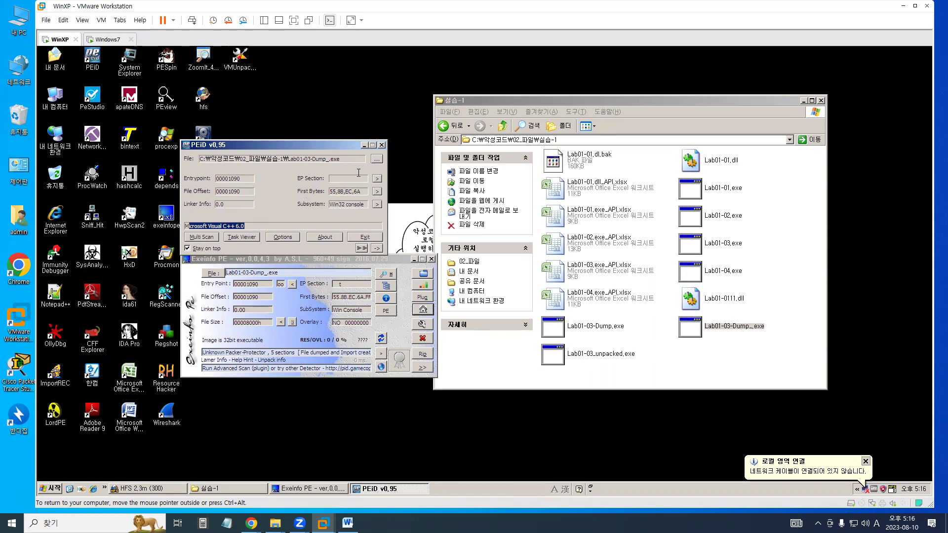
{"action": "left_click", "coordinate": [382, 145]}
{"action": "left_click", "coordinate": [431, 259]}
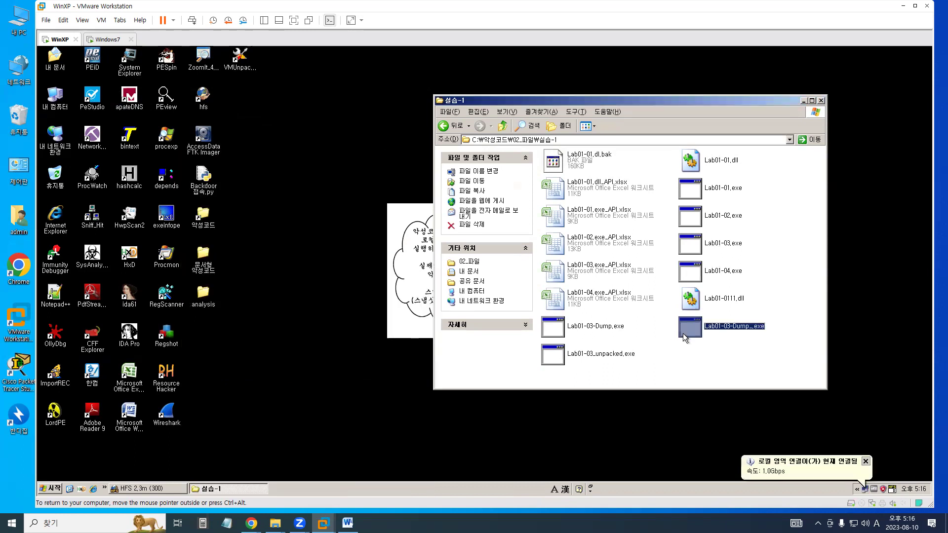
- Load Lab01-03-Dump_.exe into PEview and display the IMPORT Address Table of its first section
{"action": "left_click_drag", "start_coordinate": [692, 329], "coordinate": [166, 101]}
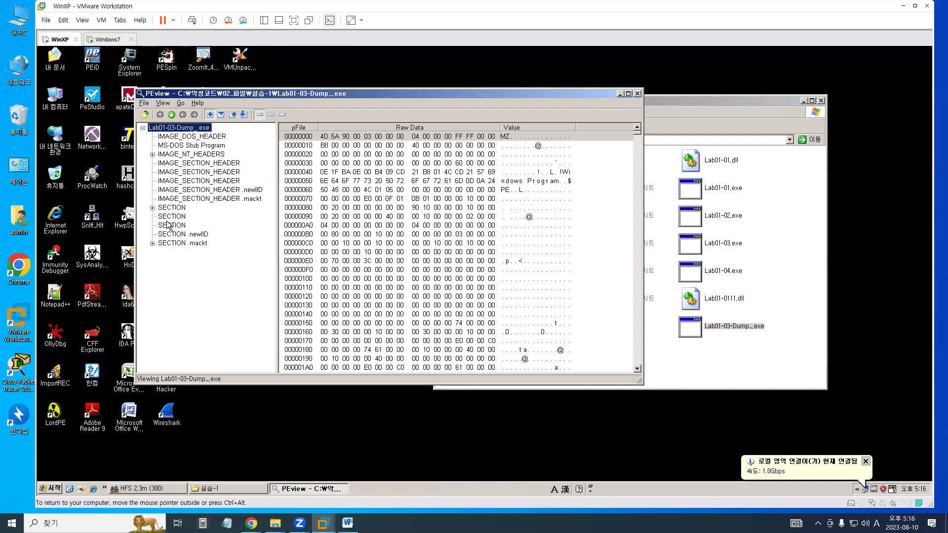
{"action": "left_click", "coordinate": [152, 154]}
{"action": "left_click", "coordinate": [200, 172]}
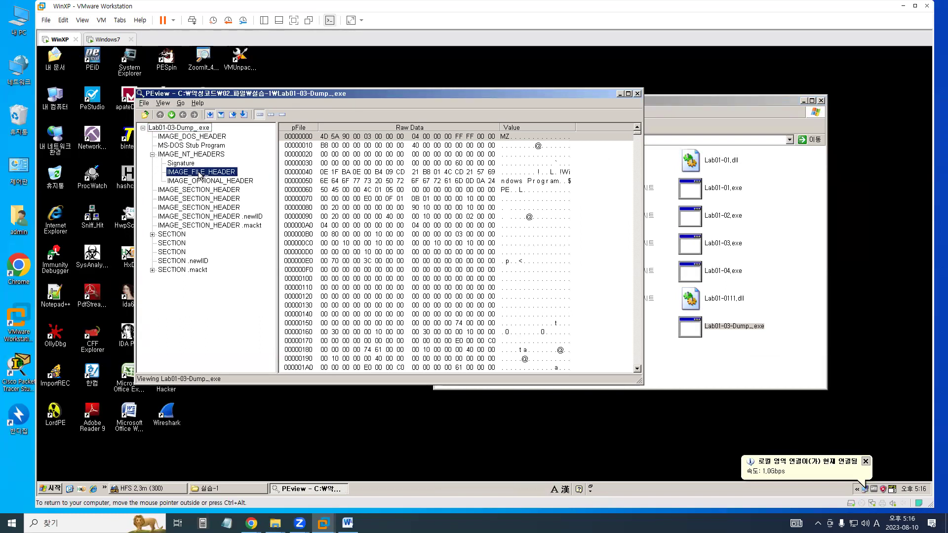
{"action": "left_click", "coordinate": [152, 235]}
{"action": "left_click", "coordinate": [178, 235]}
{"action": "left_click", "coordinate": [198, 243]}
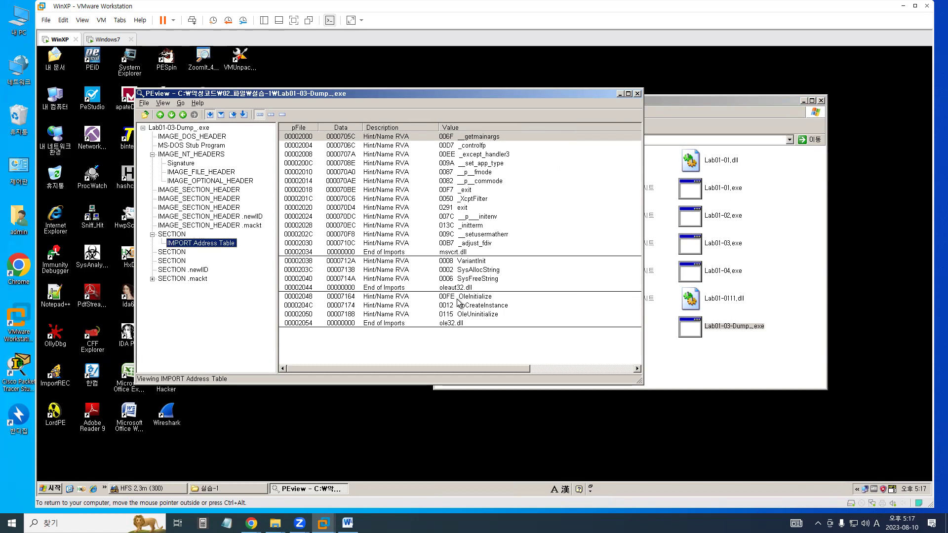
- Examine the oleaut32.dll and ole32.dll entries in the import address table
{"action": "left_click", "coordinate": [449, 325]}
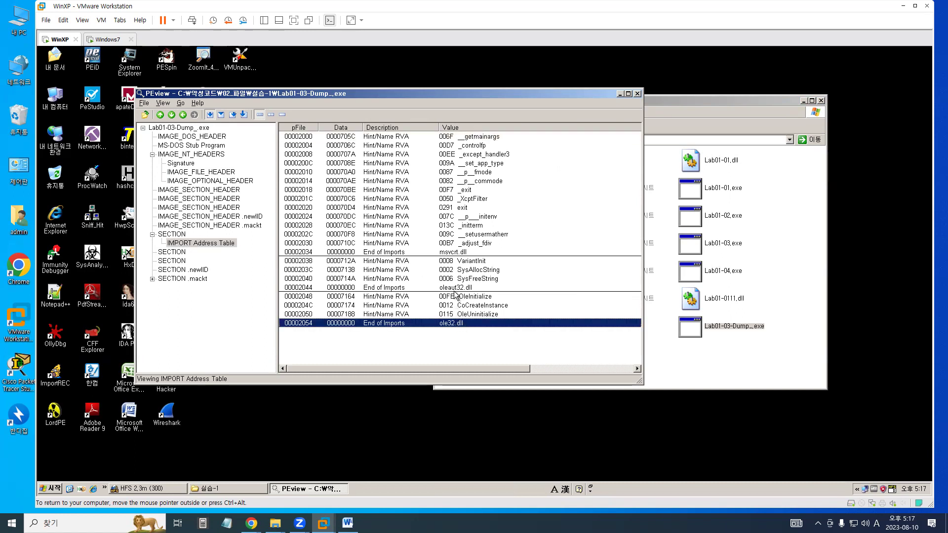
{"action": "left_click", "coordinate": [455, 289]}
{"action": "left_click", "coordinate": [454, 324]}
{"action": "left_click", "coordinate": [458, 288]}
{"action": "left_click", "coordinate": [457, 325]}
{"action": "left_click", "coordinate": [459, 290]}
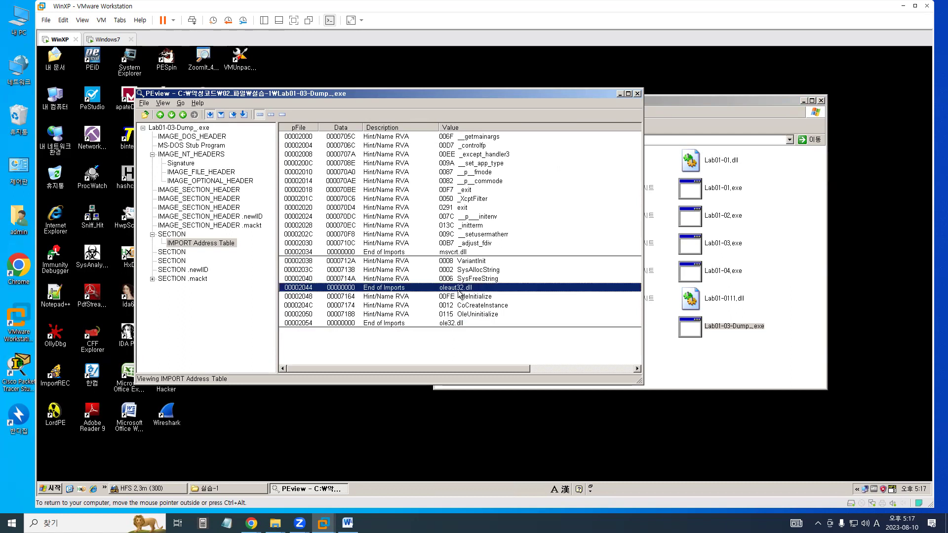
{"action": "left_click", "coordinate": [457, 323]}
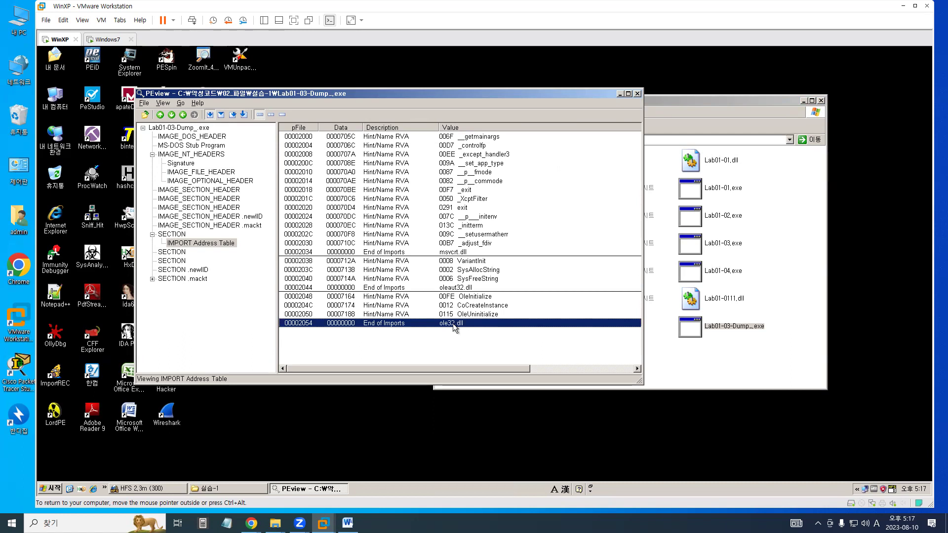
{"action": "left_click", "coordinate": [451, 290]}
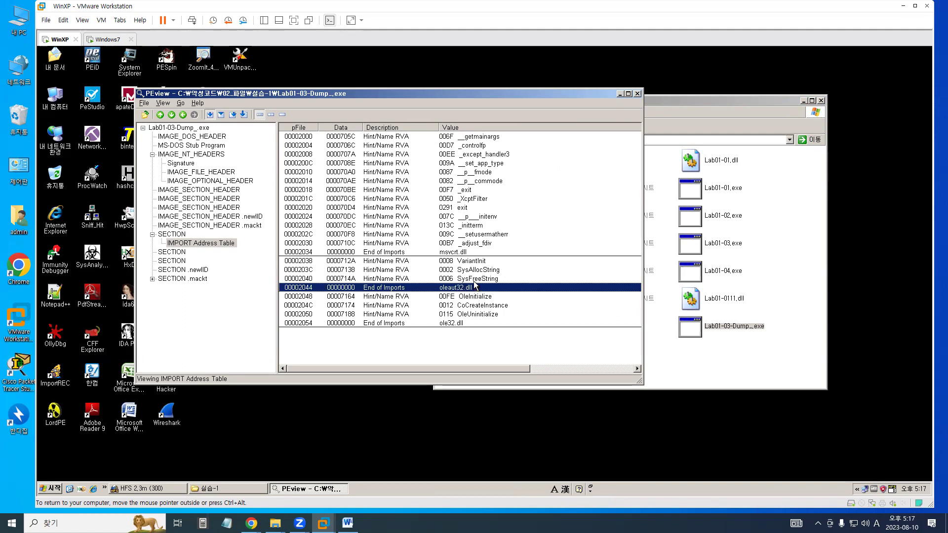
- Examine the SysAllocString and SysFreeString functions imported from oleaut32.dll
{"action": "left_click", "coordinate": [474, 281]}
{"action": "left_click", "coordinate": [473, 273]}
{"action": "left_click", "coordinate": [473, 275]}
{"action": "left_click", "coordinate": [474, 273]}
{"action": "left_click", "coordinate": [474, 275]}
{"action": "left_click", "coordinate": [473, 270]}
{"action": "left_click", "coordinate": [472, 278]}
{"action": "left_click", "coordinate": [473, 271]}
{"action": "left_click", "coordinate": [472, 277]}
{"action": "left_click", "coordinate": [474, 271]}
{"action": "left_click", "coordinate": [472, 278]}
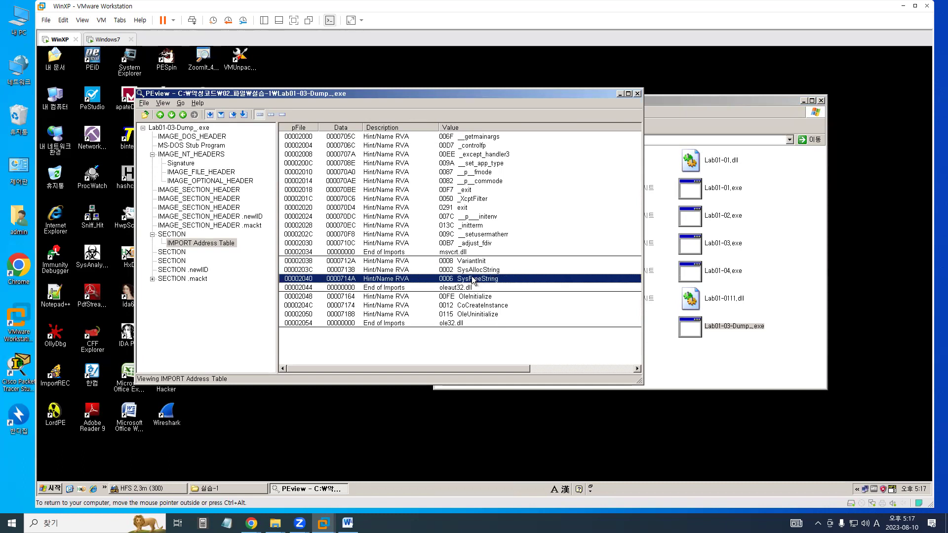
{"action": "left_click", "coordinate": [473, 270]}
{"action": "left_click", "coordinate": [473, 278]}
{"action": "left_click", "coordinate": [473, 271]}
- Examine the OleInitialize, CoCreateInstance and OleUninitialize functions imported from ole32.dll, and close PEview
{"action": "left_click", "coordinate": [473, 314]}
{"action": "left_click", "coordinate": [472, 305]}
{"action": "left_click", "coordinate": [473, 296]}
{"action": "left_click", "coordinate": [472, 305]}
{"action": "left_click", "coordinate": [473, 314]}
{"action": "left_click", "coordinate": [471, 297]}
{"action": "left_click", "coordinate": [469, 308]}
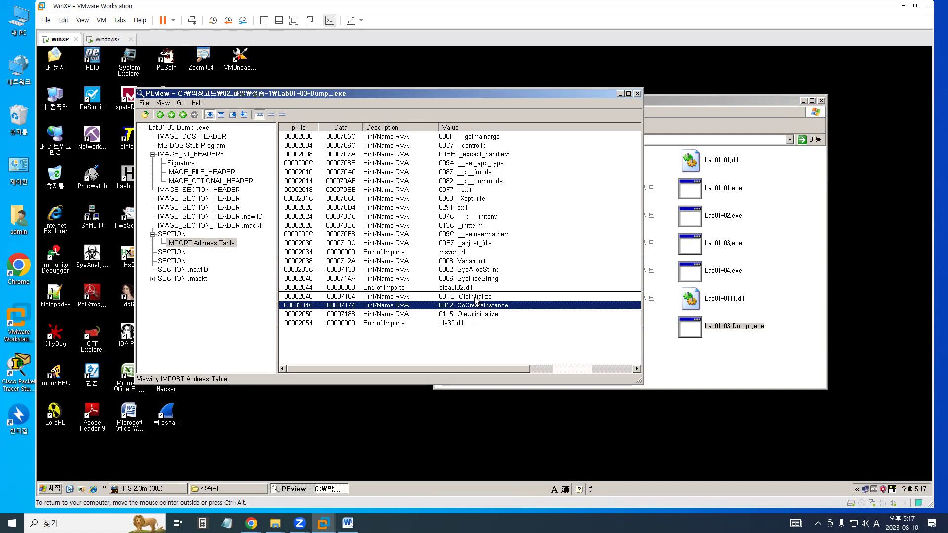
{"action": "left_click", "coordinate": [475, 298]}
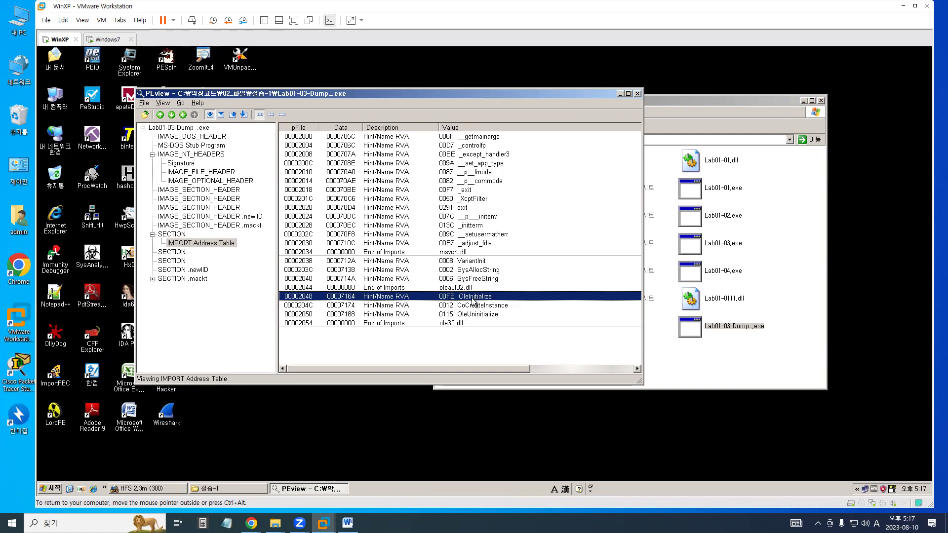
{"action": "left_click", "coordinate": [471, 306]}
{"action": "left_click", "coordinate": [467, 299]}
{"action": "left_click", "coordinate": [467, 306]}
{"action": "left_click", "coordinate": [468, 315]}
{"action": "left_click", "coordinate": [468, 306]}
{"action": "left_click", "coordinate": [467, 298]}
{"action": "left_click", "coordinate": [468, 315]}
{"action": "left_click", "coordinate": [467, 306]}
{"action": "left_click", "coordinate": [467, 297]}
{"action": "left_click", "coordinate": [466, 307]}
{"action": "left_click", "coordinate": [468, 314]}
{"action": "left_click", "coordinate": [468, 306]}
{"action": "left_click", "coordinate": [467, 298]}
{"action": "left_click", "coordinate": [466, 307]}
{"action": "left_click", "coordinate": [468, 315]}
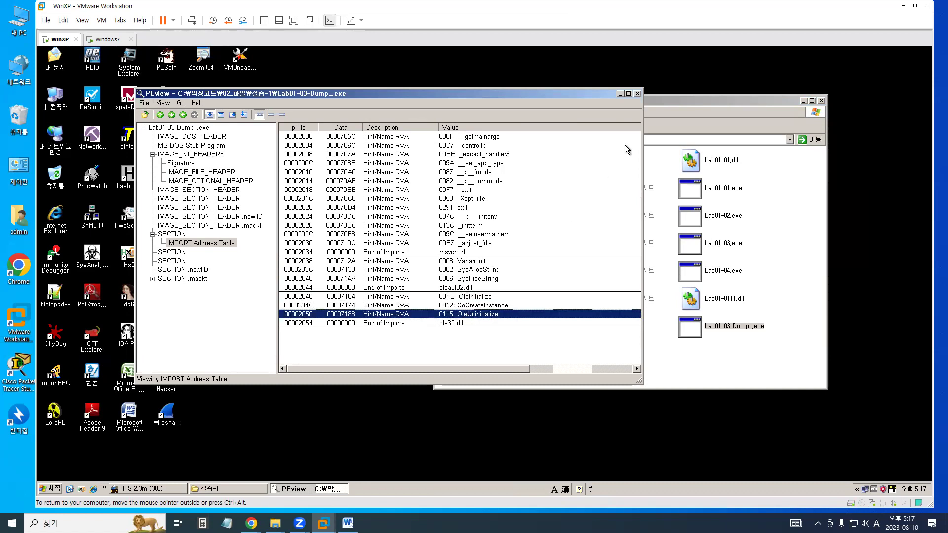
{"action": "left_click", "coordinate": [637, 94]}
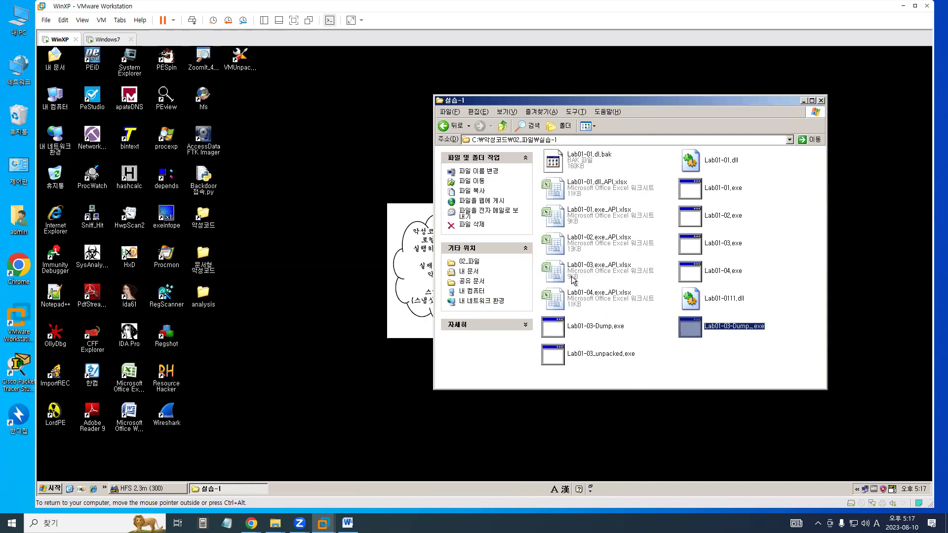
- Copy the path of the 실습-1 folder and open a command prompt
{"action": "left_click", "coordinate": [559, 141]}
{"action": "key", "text": "super+c"}
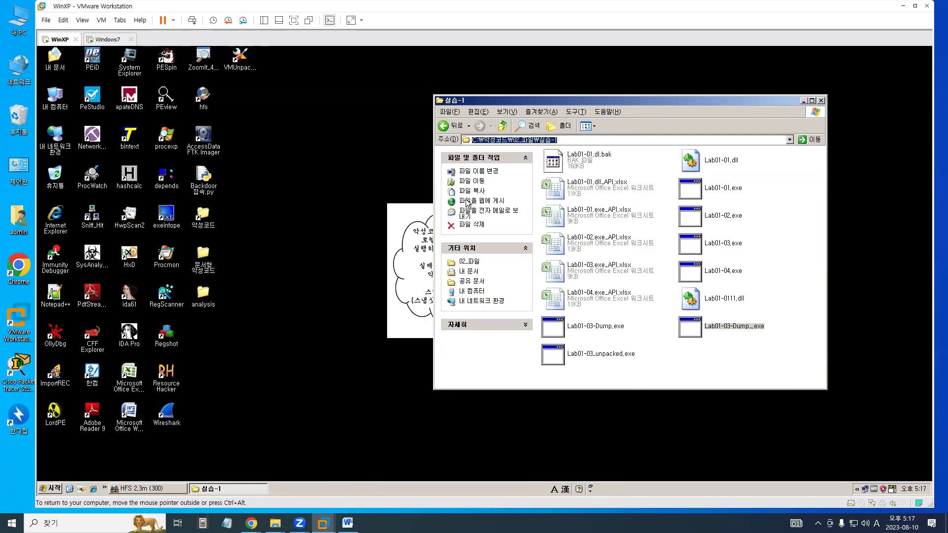
{"action": "key", "text": "super+r"}
{"action": "type", "text": "cmd"}
{"action": "key", "text": "Return"}
{"action": "type", "text": "strings"}
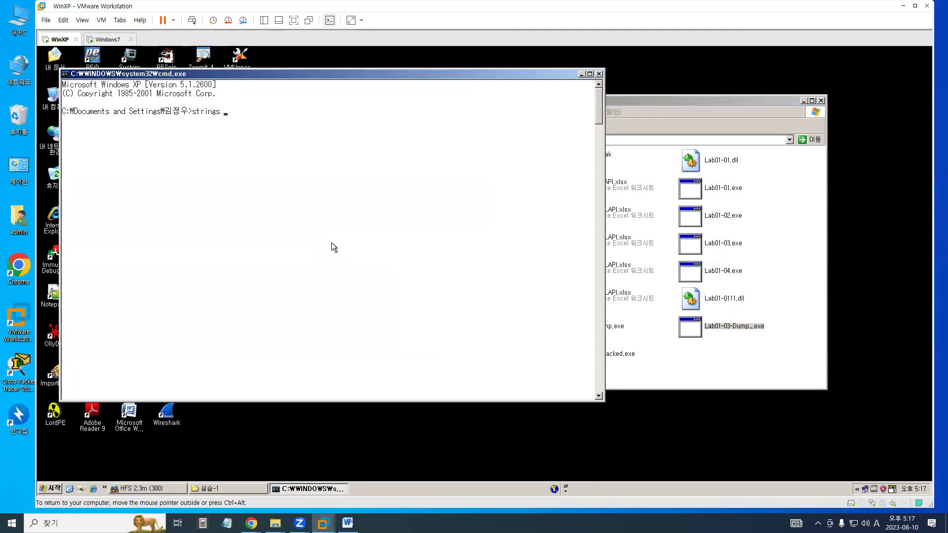
{"action": "key", "text": "BackSpace"}
{"action": "key", "text": "BackSpace"}
{"action": "key", "text": "BackSpace"}
{"action": "key", "text": "BackSpace"}
{"action": "key", "text": "BackSpace"}
{"action": "key", "text": "BackSpace"}
{"action": "key", "text": "BackSpace"}
- Change the command prompt's directory to the copied path C:\악성코드\02_파일\실습-1
{"action": "type", "text": "cd"}
{"action": "right_click", "coordinate": [363, 194]}
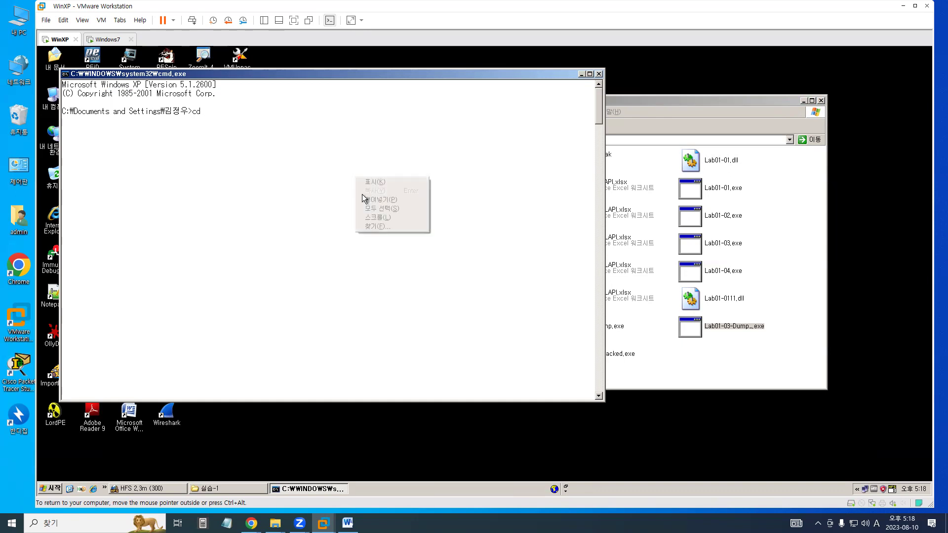
{"action": "left_click", "coordinate": [366, 200]}
{"action": "key", "text": "Return"}
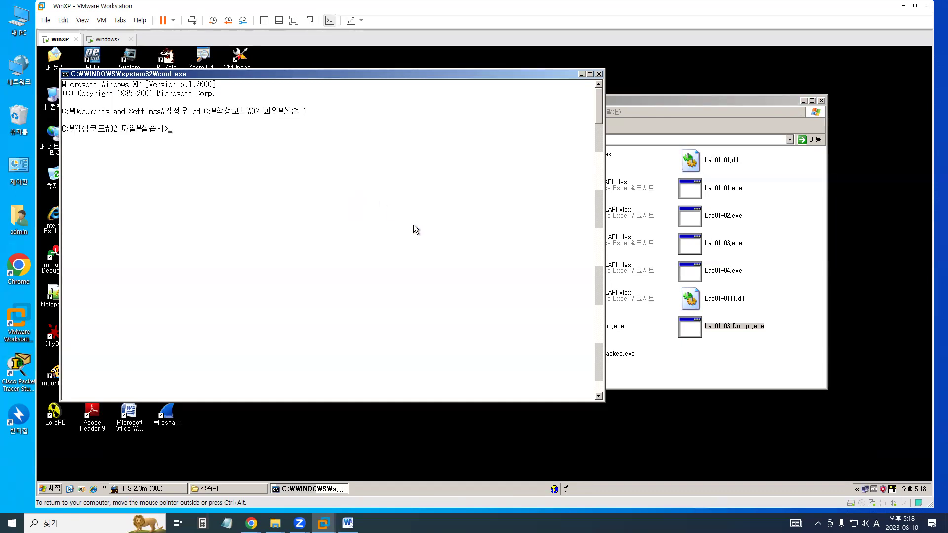
- Enter the command "strings Lab01-03-Dump_.exe >" at the prompt, taking the file name from the folder and leaving the command unexecuted
{"action": "type", "text": "sring"}
{"action": "key", "text": "BackSpace"}
{"action": "key", "text": "BackSpace"}
{"action": "key", "text": "BackSpace"}
{"action": "key", "text": "BackSpace"}
{"action": "type", "text": "trtr"}
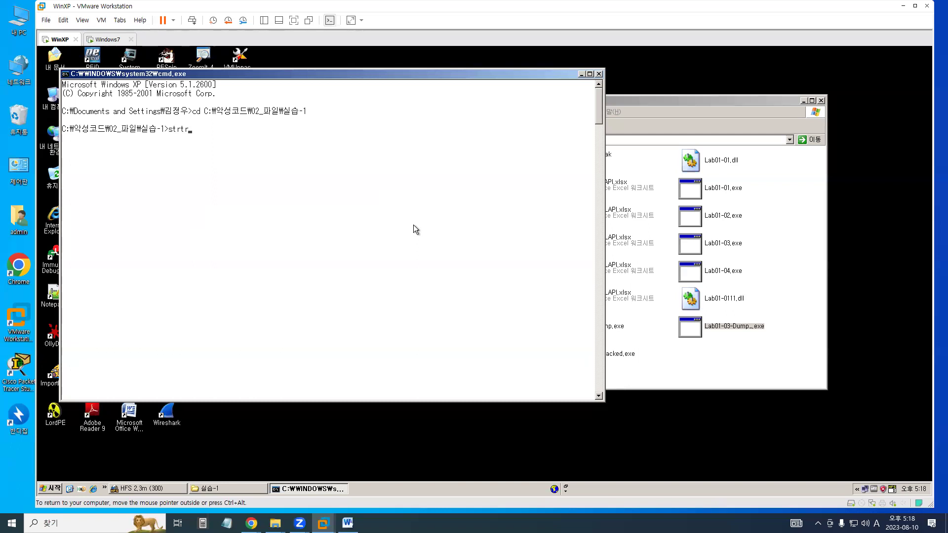
{"action": "key", "text": "BackSpace"}
{"action": "key", "text": "BackSpace"}
{"action": "type", "text": "ings"}
{"action": "left_click", "coordinate": [727, 325]}
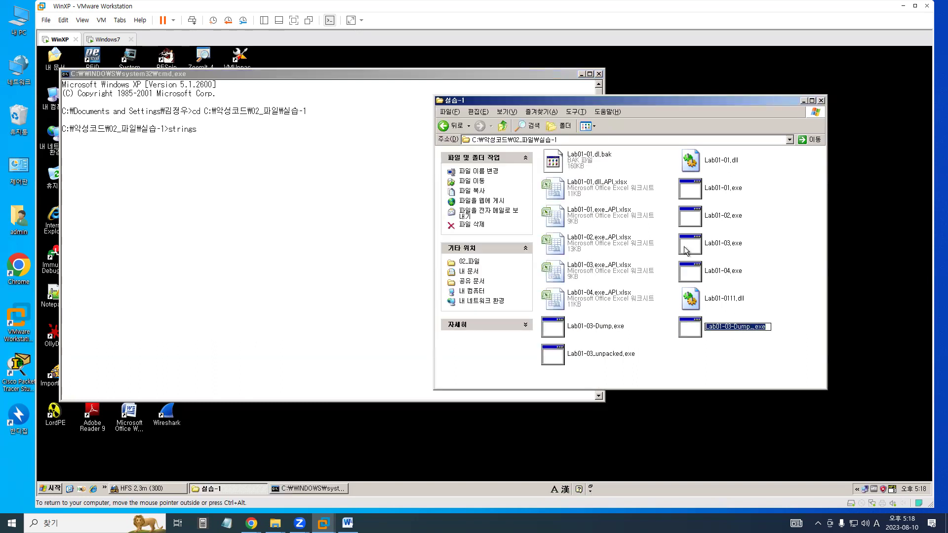
{"action": "left_click", "coordinate": [297, 138]}
{"action": "right_click", "coordinate": [295, 138]}
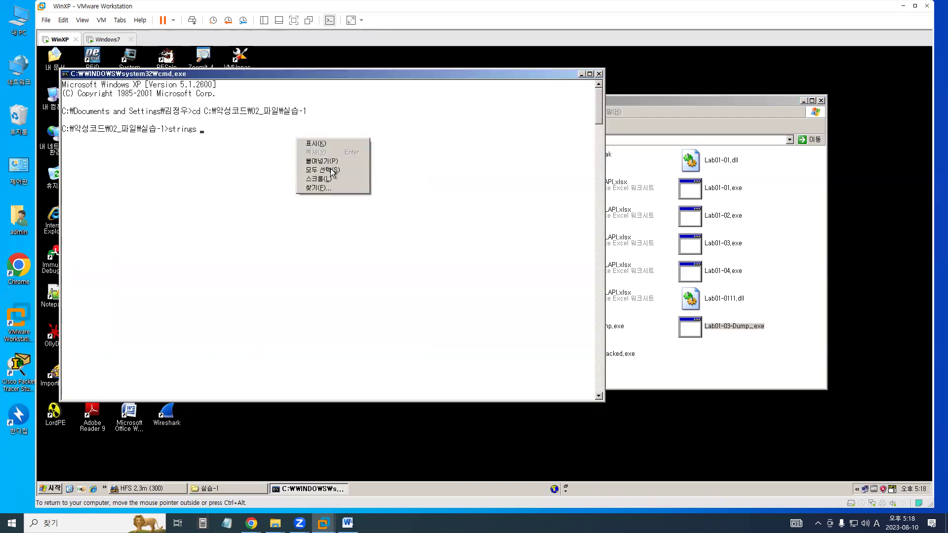
{"action": "left_click", "coordinate": [336, 162]}
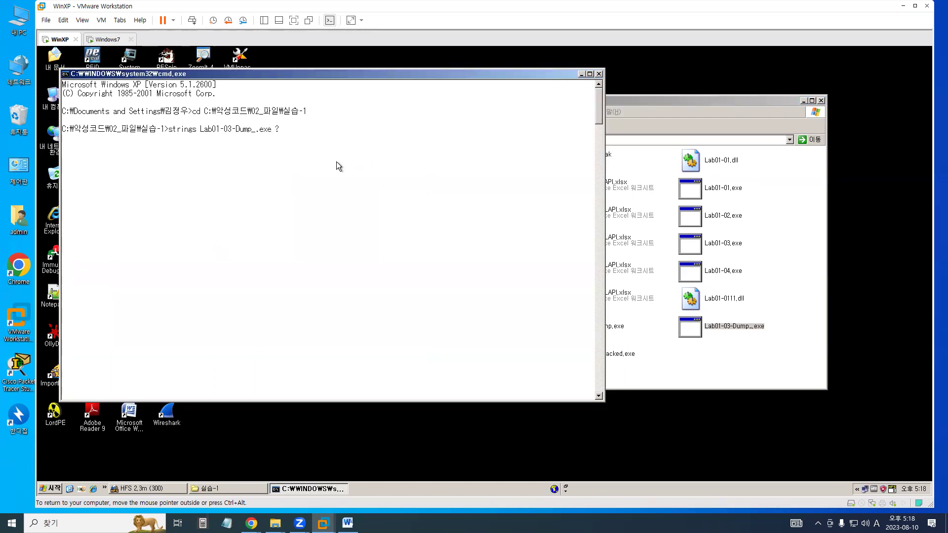
{"action": "type", "text": ">"}
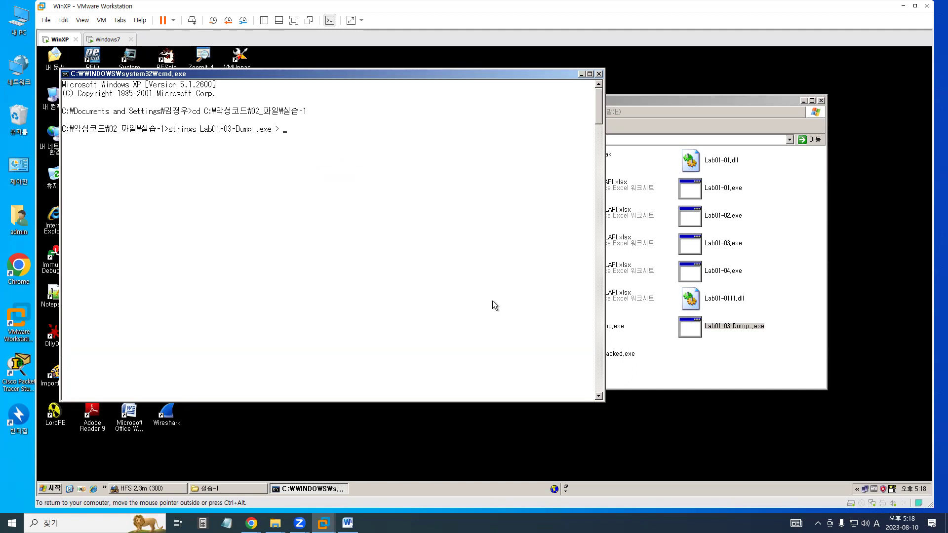
- Complete the strings command so it writes to Lab01-03-Dump_.exe.txt, taking the name from the folder, and run it
{"action": "left_click", "coordinate": [730, 324]}
{"action": "left_click", "coordinate": [740, 328]}
{"action": "key", "text": "super+c"}
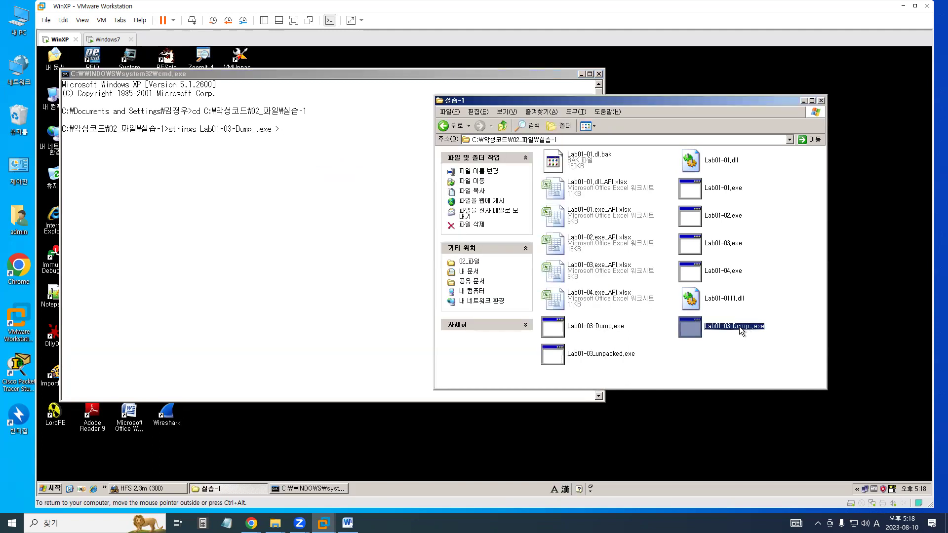
{"action": "left_click", "coordinate": [375, 143]}
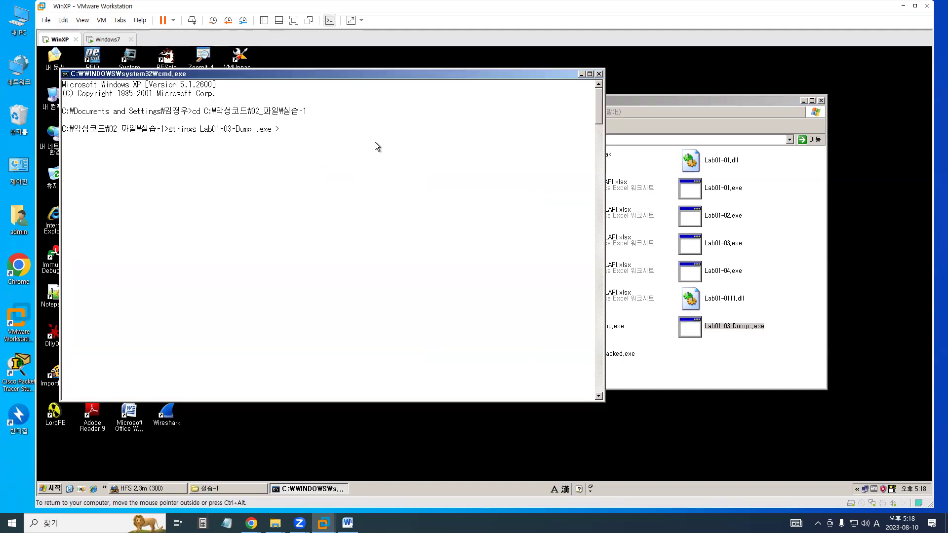
{"action": "right_click", "coordinate": [373, 136]}
{"action": "left_click", "coordinate": [406, 159]}
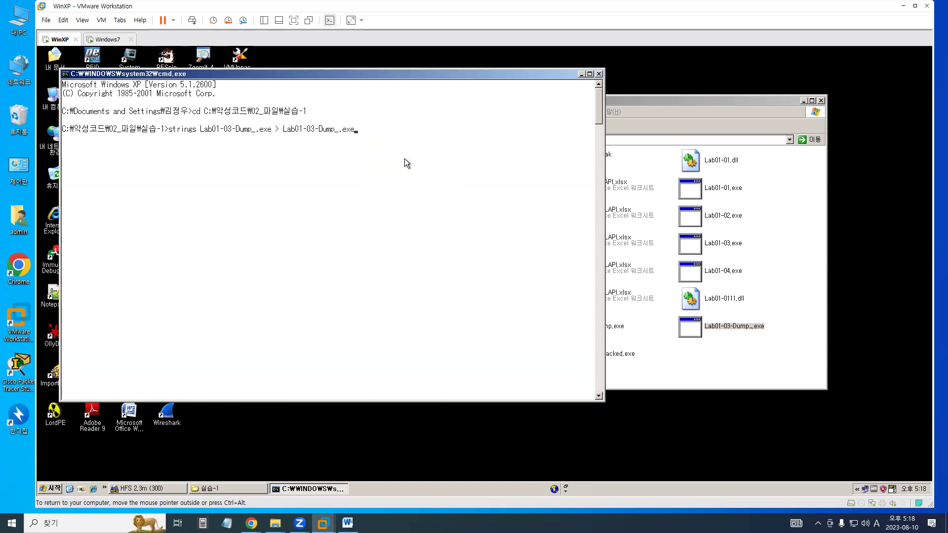
{"action": "type", "text": ".txt"}
{"action": "key", "text": "Return"}
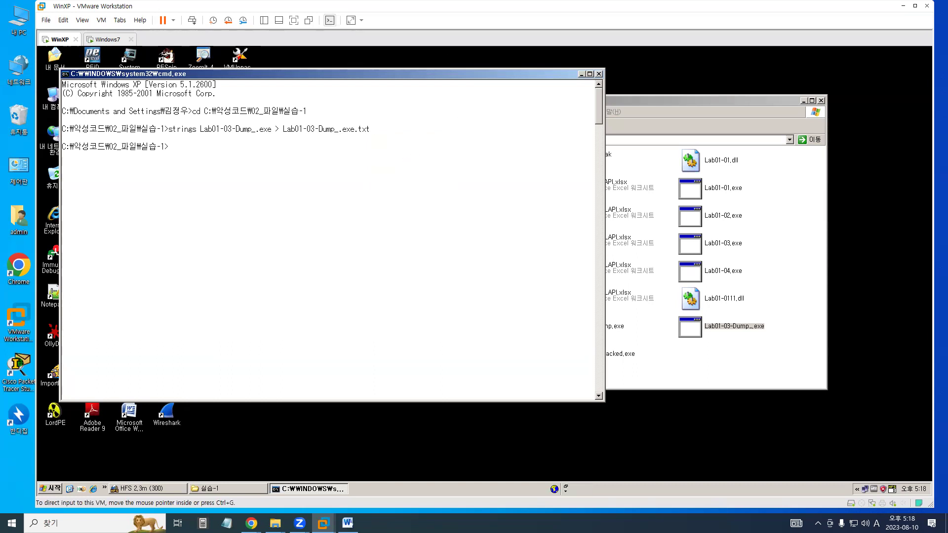
{"action": "key", "text": "ctrl+1"}
{"action": "left_click_drag", "start_coordinate": [161, 120], "coordinate": [385, 139]}
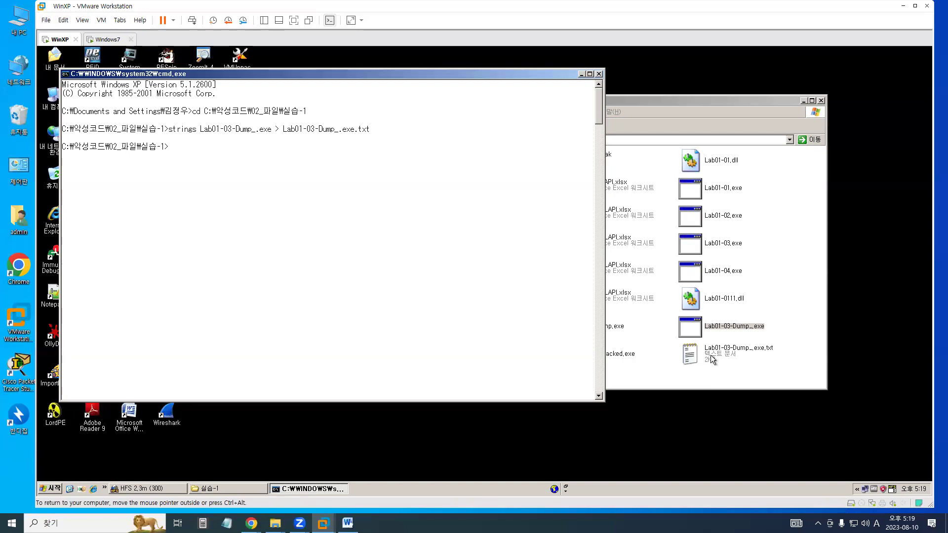
- Open Lab01-03-Dump_.exe.txt and set the text font to 맑은 고딕 at size 22
{"action": "double_click", "coordinate": [710, 356]}
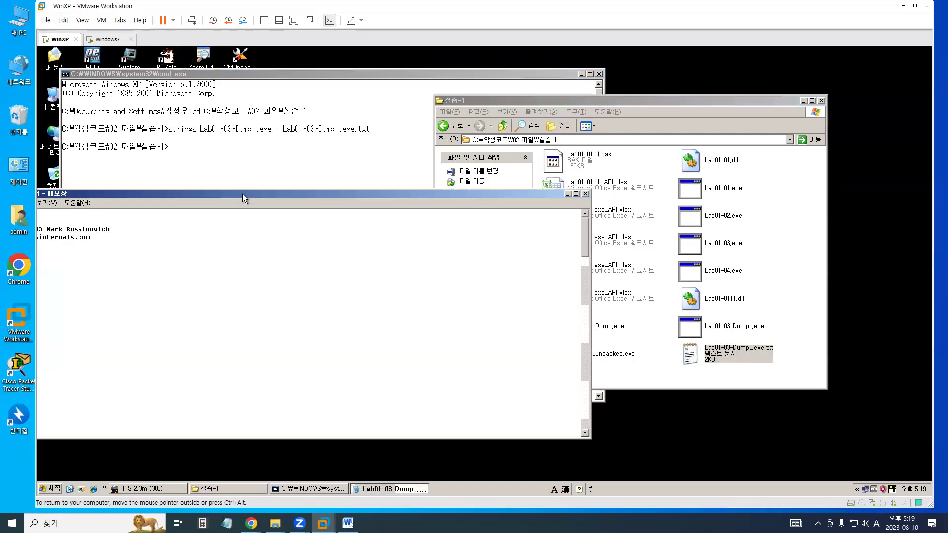
{"action": "left_click_drag", "start_coordinate": [242, 194], "coordinate": [393, 173]}
{"action": "left_click", "coordinate": [171, 181]}
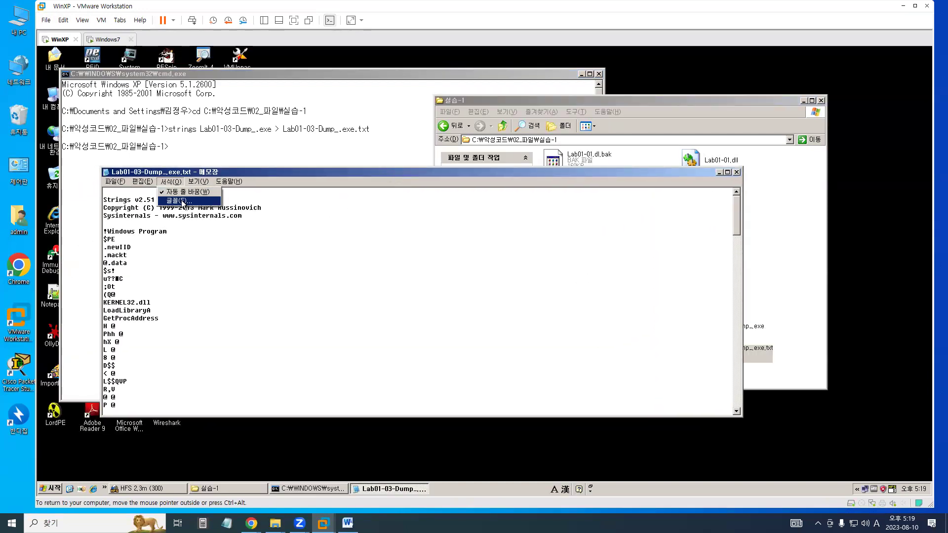
{"action": "left_click", "coordinate": [183, 201]}
{"action": "double_click", "coordinate": [286, 253]}
{"action": "type", "text": "22"}
{"action": "left_click", "coordinate": [153, 255]}
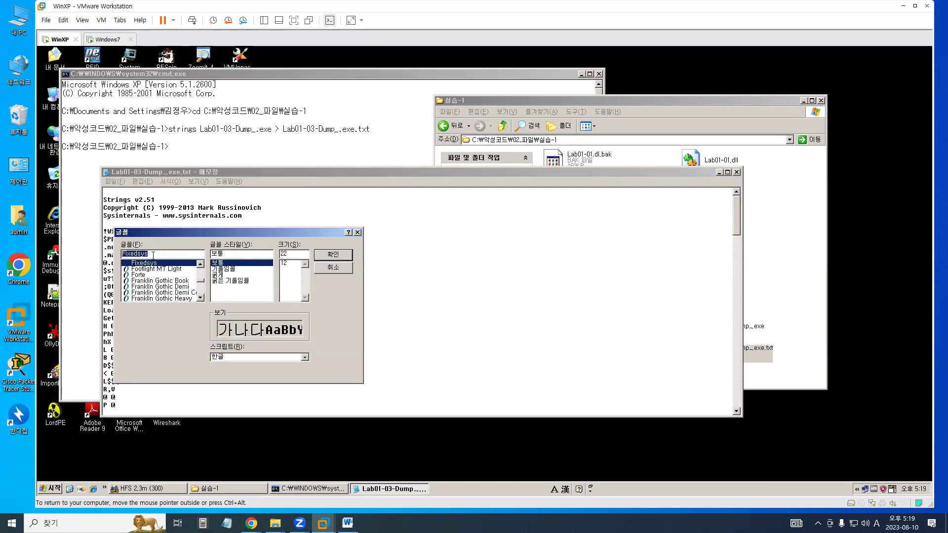
{"action": "key", "text": "Hangul"}
{"action": "type", "text": "맑은 고딕"}
{"action": "key", "text": "Return"}
- Examine the extracted strings, focusing on the embedded web address and its ad.html page
{"action": "scroll", "coordinate": [153, 256], "scroll_direction": "down", "scroll_amount": 4}
{"action": "left_click_drag", "start_coordinate": [204, 165], "coordinate": [203, 107]}
{"action": "scroll", "coordinate": [211, 281], "scroll_direction": "down", "scroll_amount": 10}
{"action": "scroll", "coordinate": [221, 287], "scroll_direction": "down", "scroll_amount": 13}
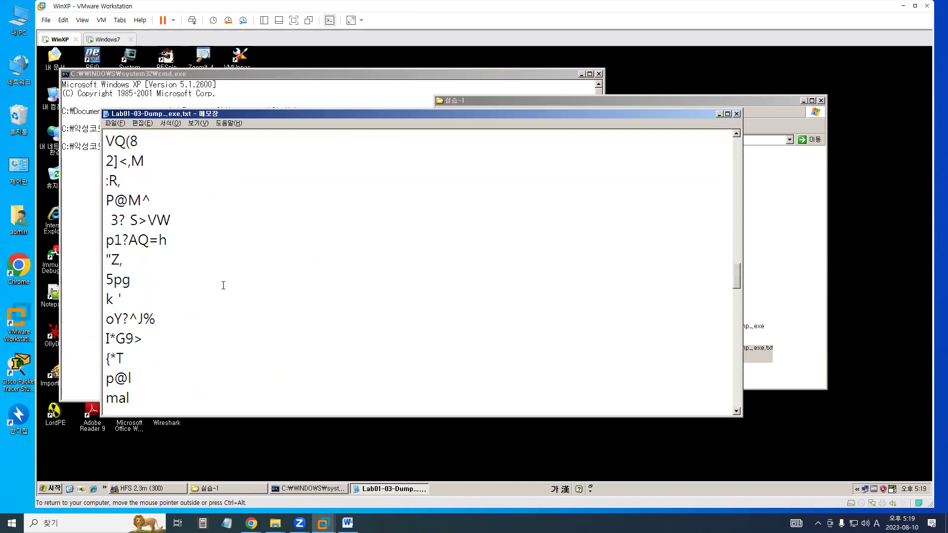
{"action": "scroll", "coordinate": [224, 297], "scroll_direction": "up", "scroll_amount": 15}
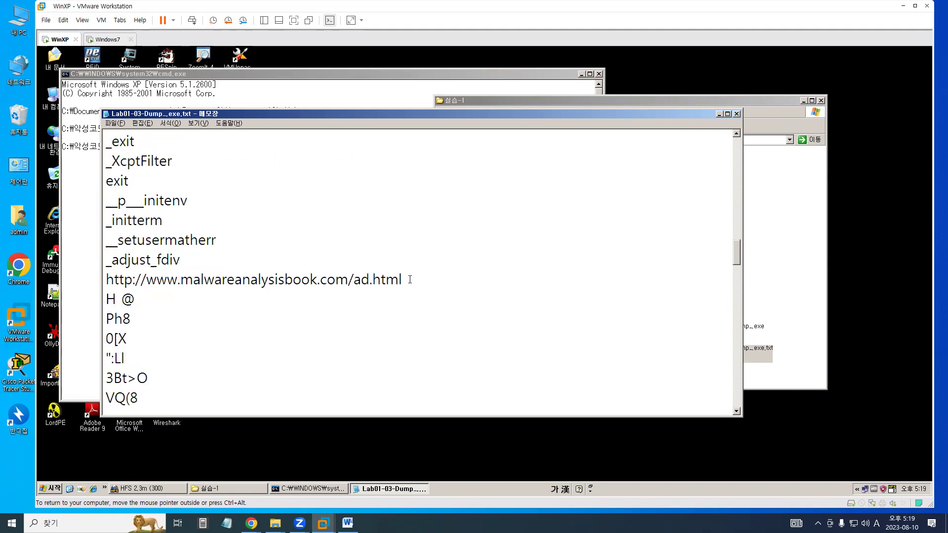
{"action": "left_click_drag", "start_coordinate": [409, 280], "coordinate": [68, 276]}
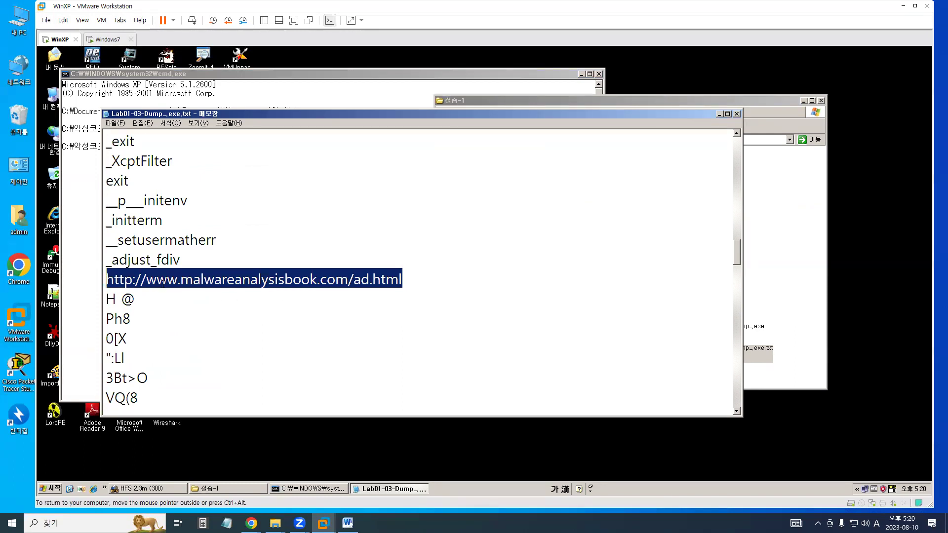
{"action": "left_click_drag", "start_coordinate": [114, 279], "coordinate": [349, 279]}
{"action": "left_click", "coordinate": [403, 280]}
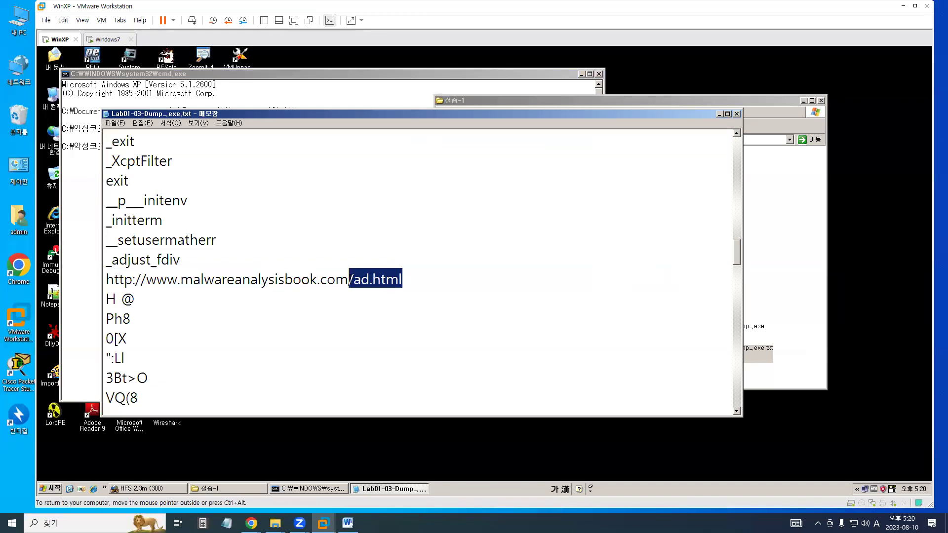
{"action": "left_click", "coordinate": [353, 328]}
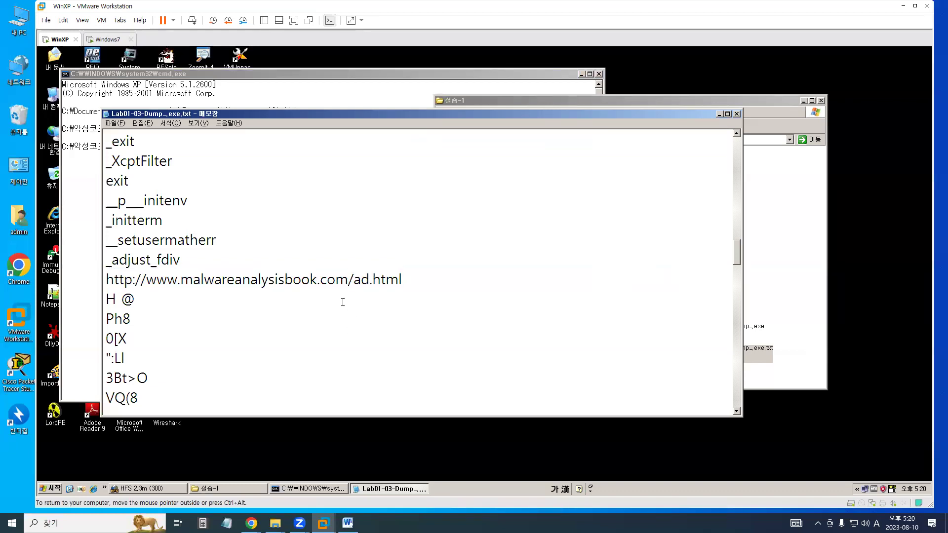
{"action": "left_click_drag", "start_coordinate": [114, 279], "coordinate": [407, 282]}
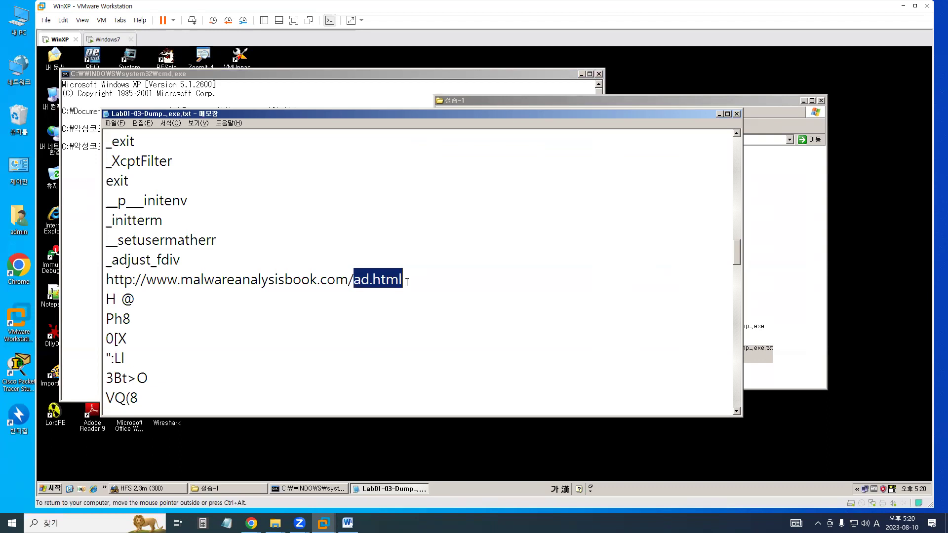
{"action": "left_click", "coordinate": [303, 305]}
{"action": "left_click_drag", "start_coordinate": [349, 279], "coordinate": [101, 280]}
{"action": "key", "text": "ctrl+c"}
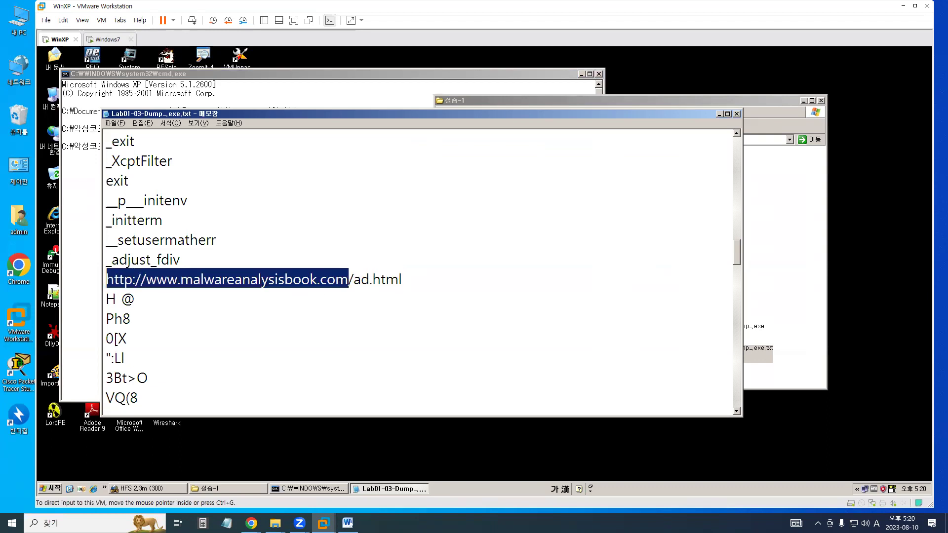
{"action": "right_click", "coordinate": [251, 523]}
{"action": "left_click", "coordinate": [238, 474]}
{"action": "key", "text": "ctrl+v"}
{"action": "key", "text": "Return"}
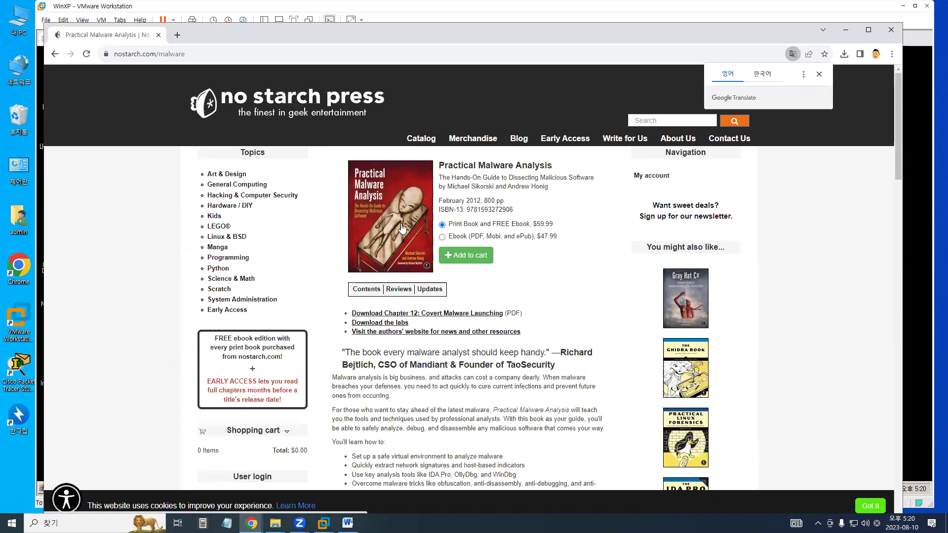
{"action": "left_click", "coordinate": [188, 55]}
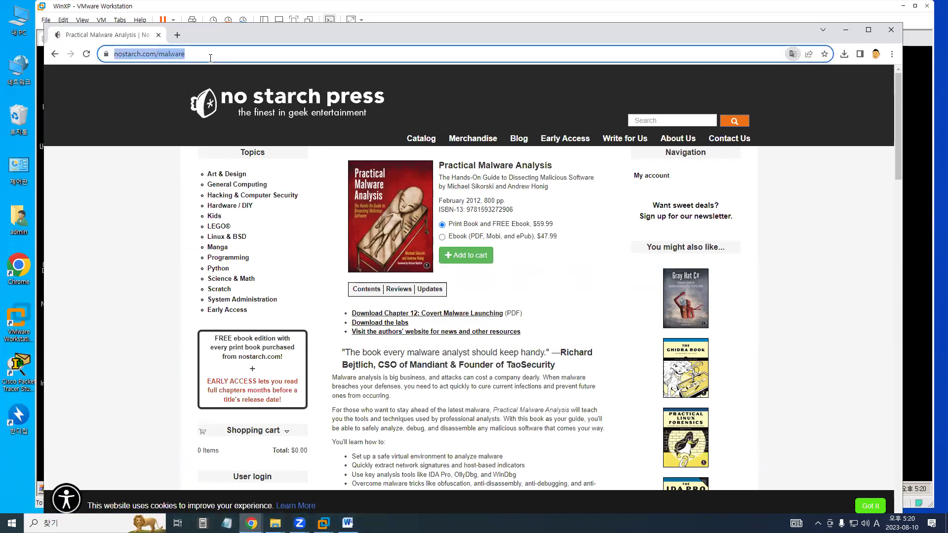
{"action": "left_click", "coordinate": [210, 56]}
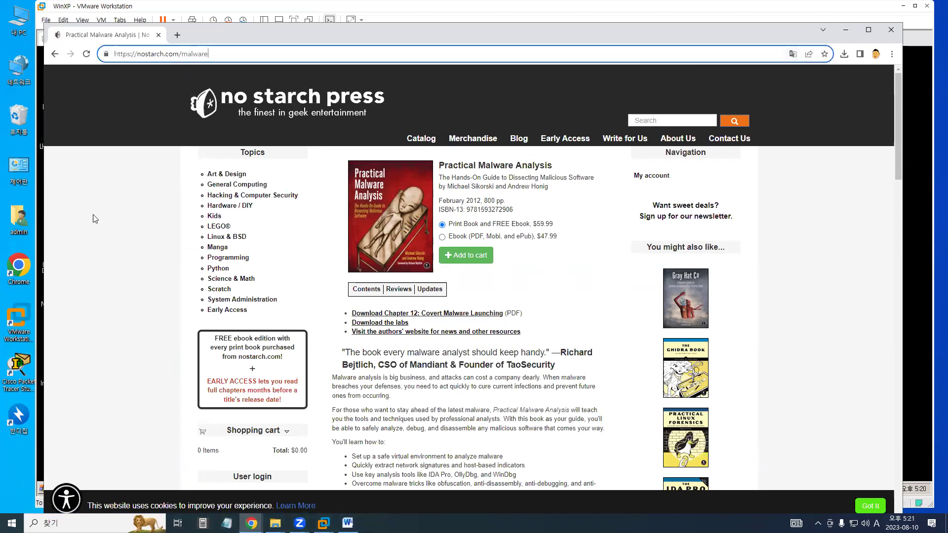
{"action": "left_click", "coordinate": [252, 523]}
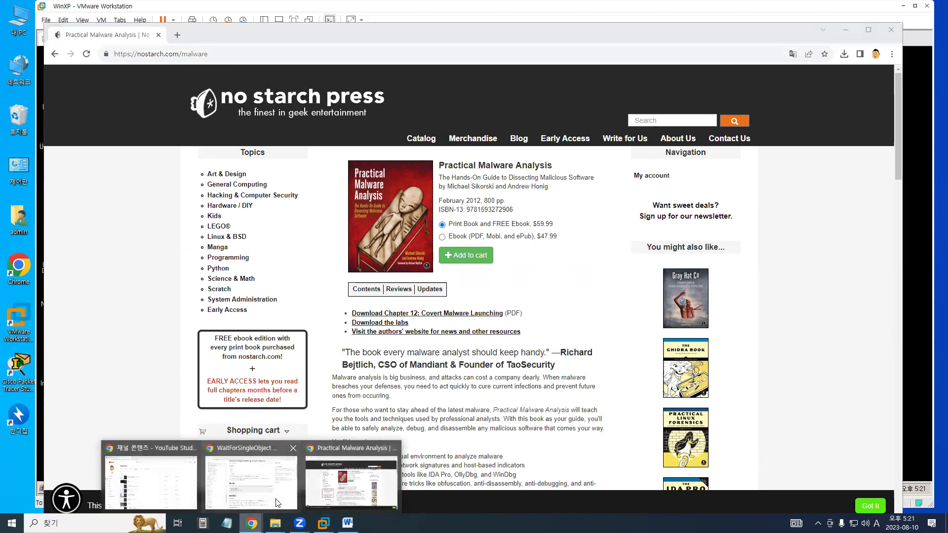
{"action": "mouse_move", "coordinate": [324, 523]}
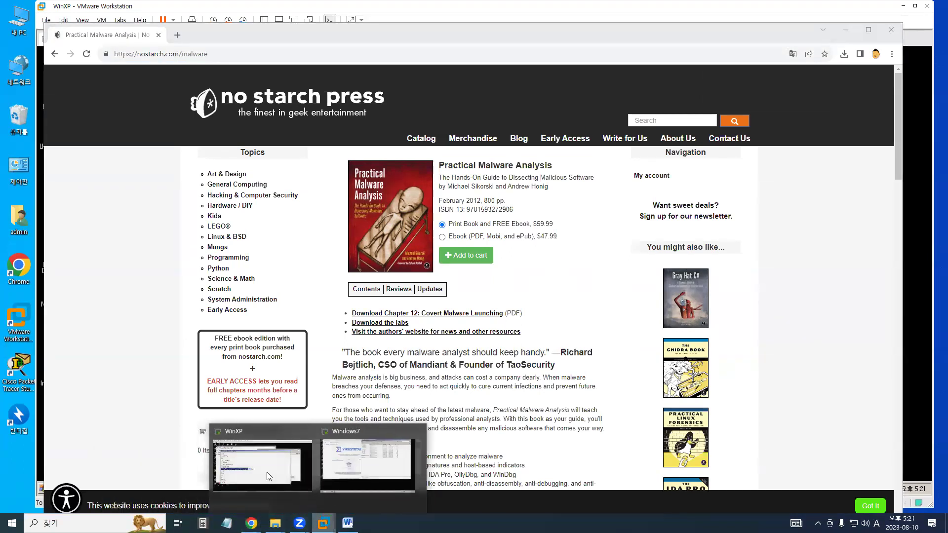
{"action": "left_click", "coordinate": [267, 472]}
{"action": "left_click_drag", "start_coordinate": [411, 279], "coordinate": [106, 282]}
{"action": "key", "text": "ctrl+c"}
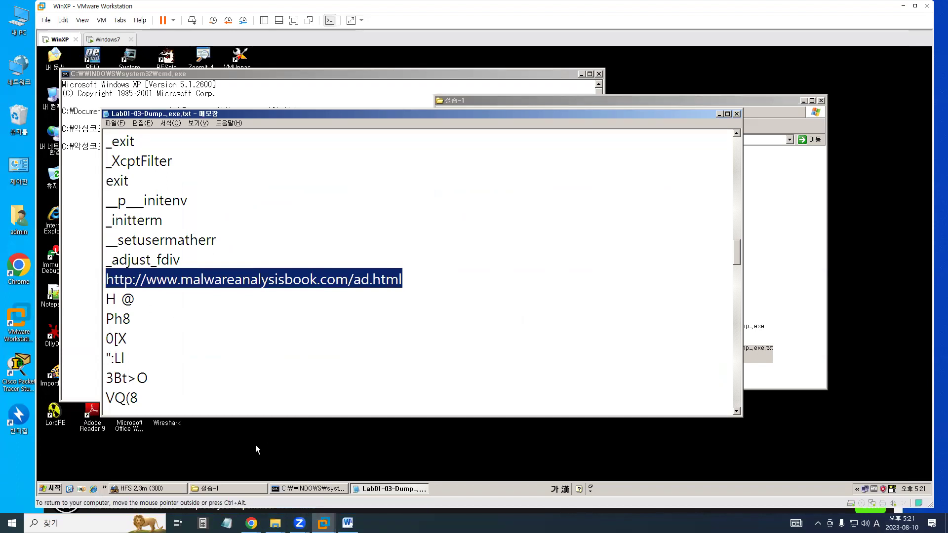
{"action": "mouse_move", "coordinate": [251, 523]}
{"action": "left_click", "coordinate": [353, 472]}
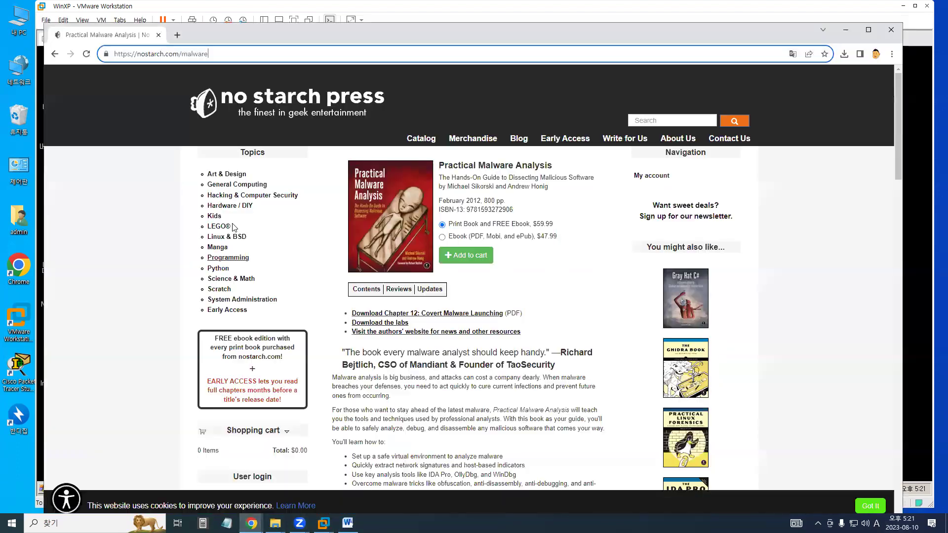
{"action": "left_click", "coordinate": [227, 55]}
{"action": "key", "text": "ctrl+v"}
{"action": "key", "text": "Return"}
{"action": "left_click_drag", "start_coordinate": [95, 74], "coordinate": [144, 74]}
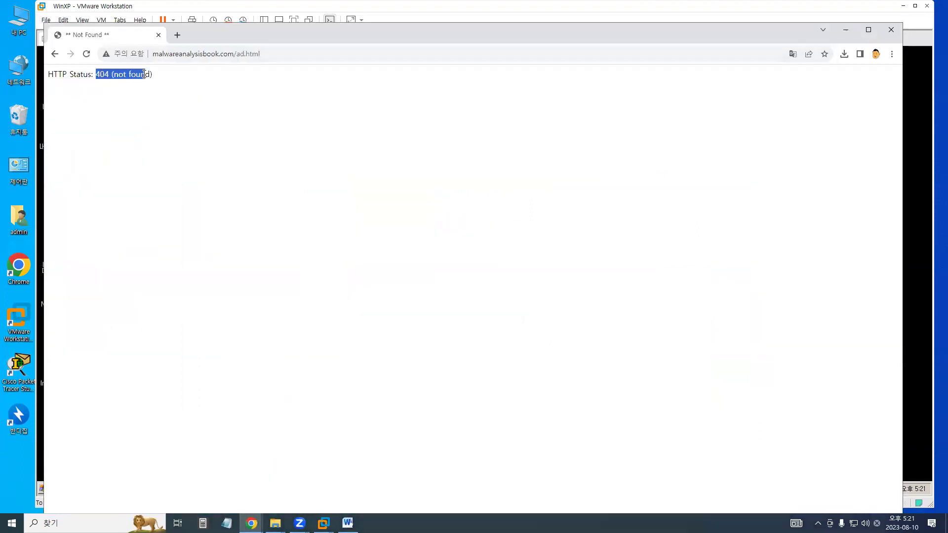
- Close the Chrome window and review the ad.html part of the URL in the strings file
{"action": "left_click", "coordinate": [891, 29]}
{"action": "left_click", "coordinate": [417, 285]}
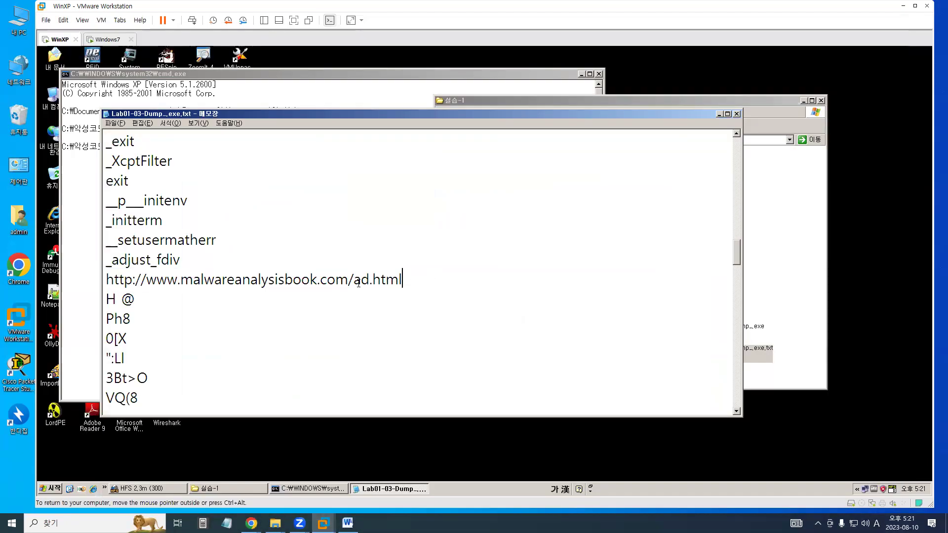
{"action": "left_click_drag", "start_coordinate": [403, 279], "coordinate": [356, 279]}
{"action": "left_click", "coordinate": [373, 314]}
{"action": "left_click_drag", "start_coordinate": [587, 117], "coordinate": [660, 147]}
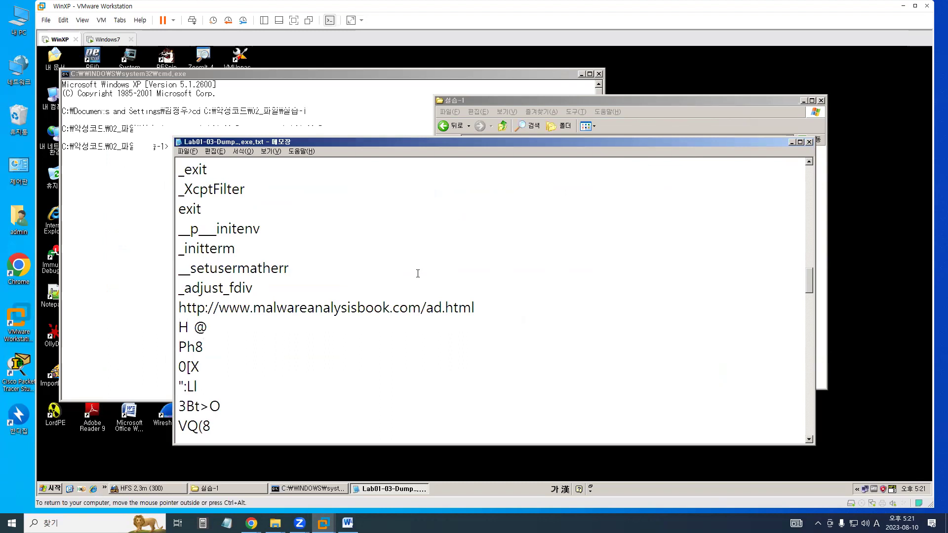
- Copy Lab01-03-Dump_.exe.txt from the WinXP machine's 실습-1 folder to the host desktop
{"action": "left_click", "coordinate": [106, 40]}
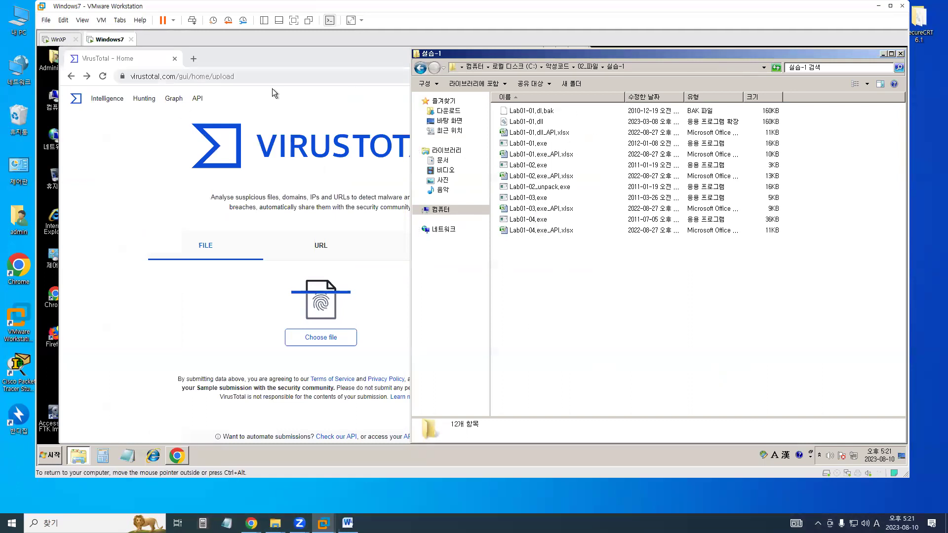
{"action": "left_click", "coordinate": [60, 40]}
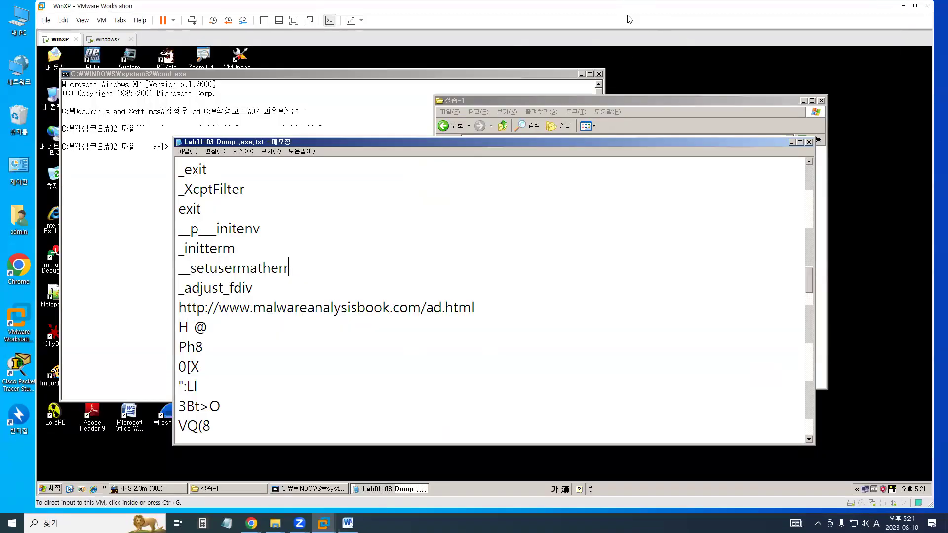
{"action": "left_click_drag", "start_coordinate": [629, 19], "coordinate": [652, 111]}
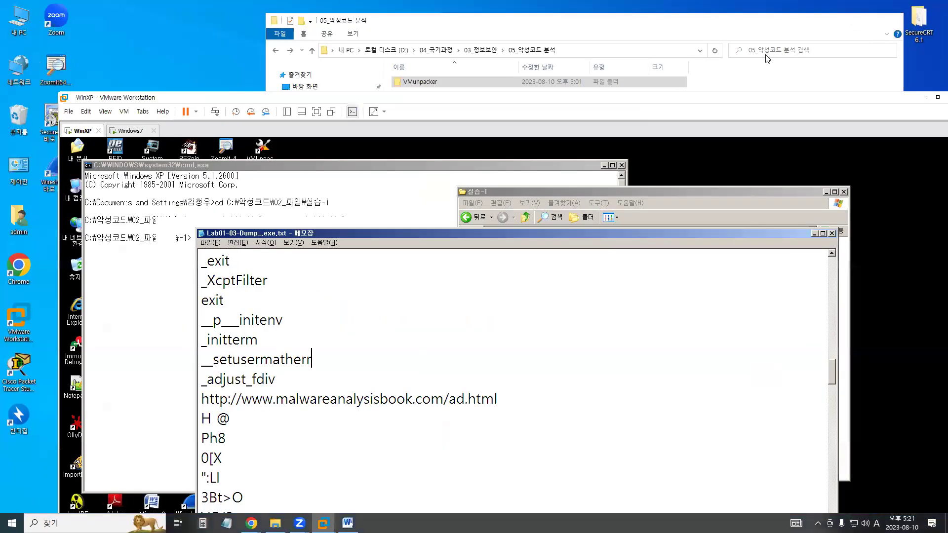
{"action": "left_click", "coordinate": [572, 192]}
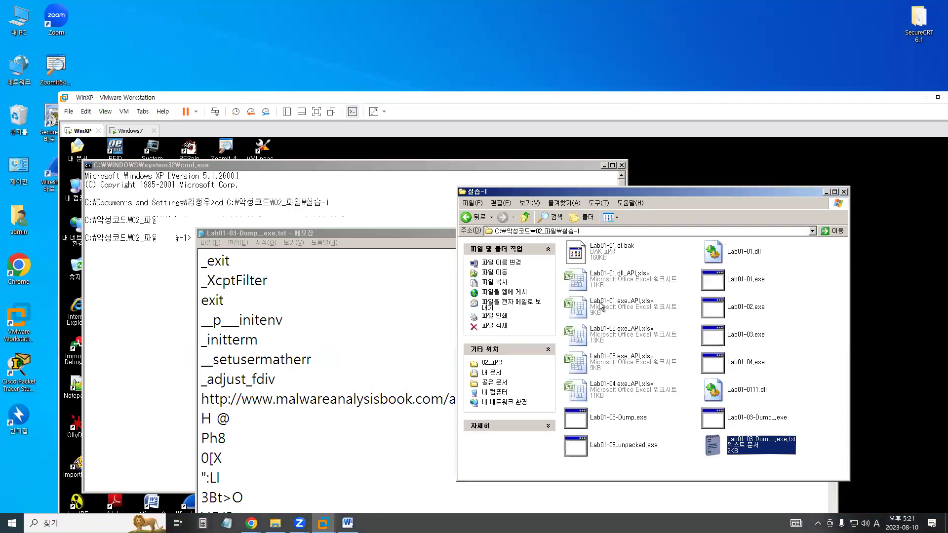
{"action": "right_click", "coordinate": [759, 450]}
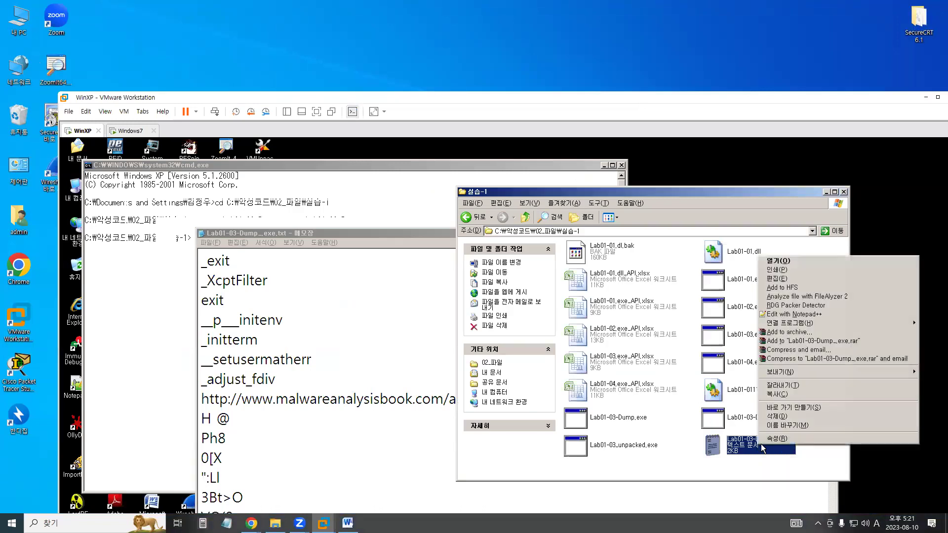
{"action": "left_click", "coordinate": [784, 394]}
{"action": "right_click", "coordinate": [214, 17]}
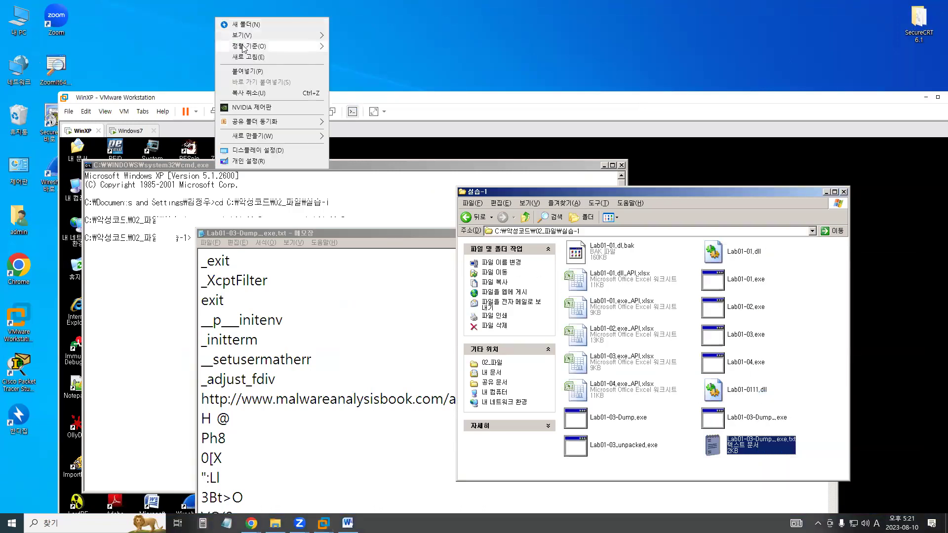
{"action": "left_click", "coordinate": [242, 72]}
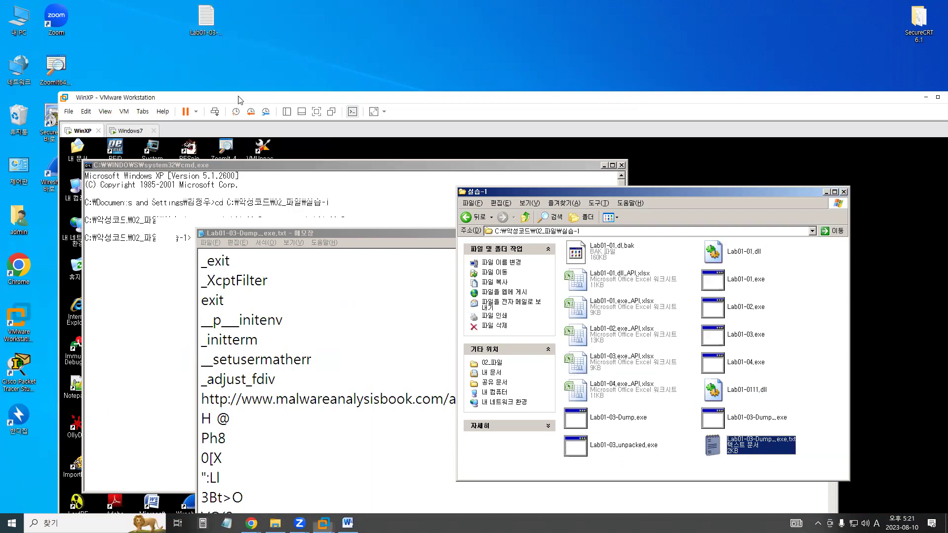
- Open VirusTotal in Chrome from a search for 바이러스 토탈 and load Lab01-03-Dump_.exe.txt from the desktop for upload
{"action": "left_click_drag", "start_coordinate": [238, 100], "coordinate": [304, 100]}
{"action": "double_click", "coordinate": [18, 265]}
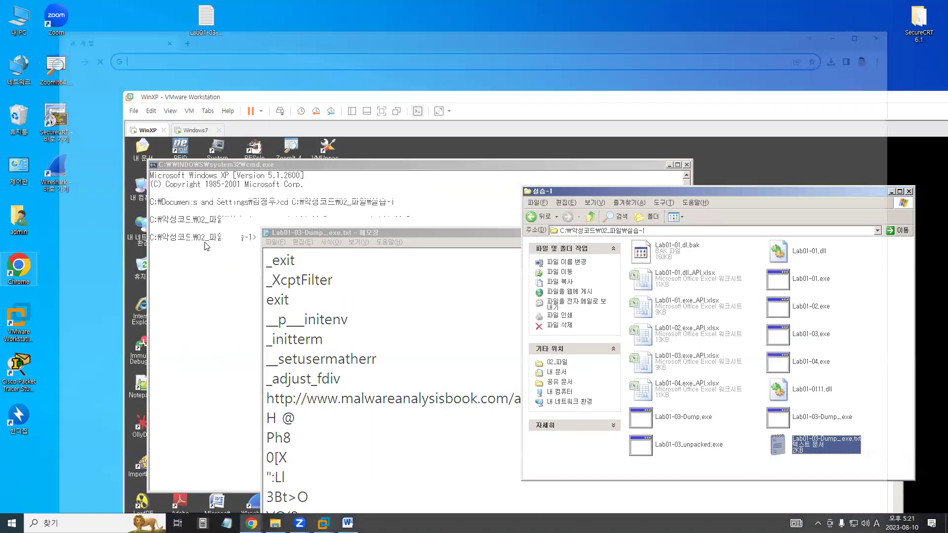
{"action": "left_click", "coordinate": [427, 221]}
{"action": "left_click", "coordinate": [394, 263]}
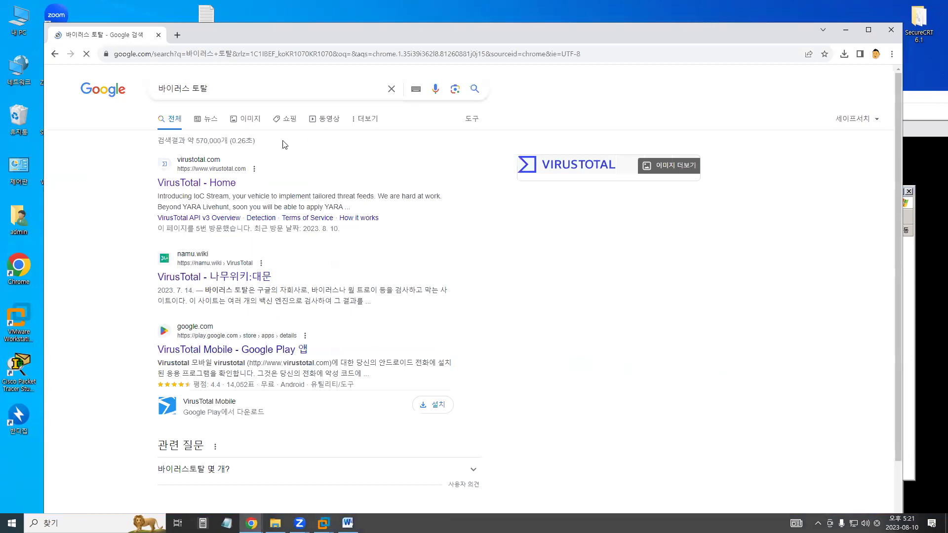
{"action": "left_click", "coordinate": [217, 244]}
{"action": "left_click_drag", "start_coordinate": [242, 46], "coordinate": [181, 79]}
{"action": "left_click_drag", "start_coordinate": [206, 17], "coordinate": [372, 171]}
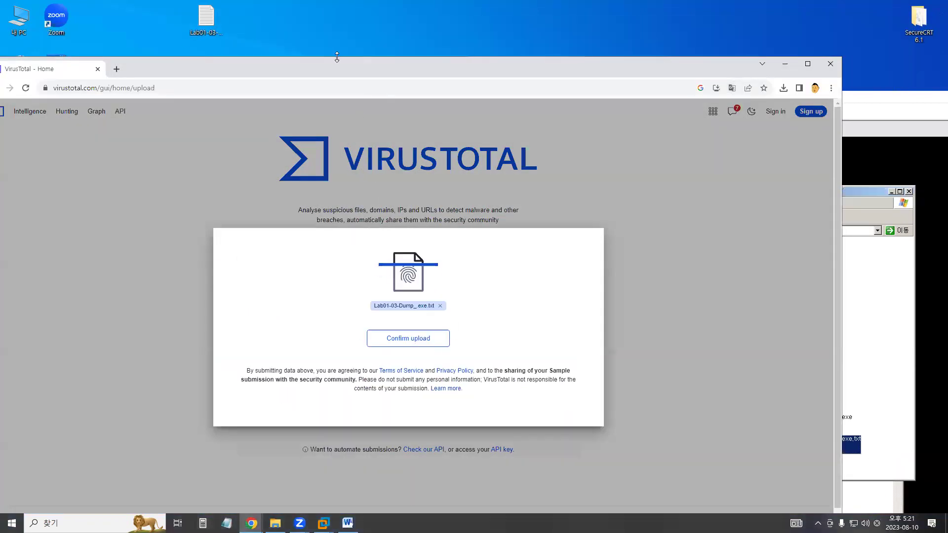
- Confirm the upload of Lab01-03-Dump_.exe.txt, start the reCAPTCHA check and submit the tiles containing the fire hydrant (소화전)
{"action": "left_click_drag", "start_coordinate": [339, 65], "coordinate": [419, 44]}
{"action": "left_click", "coordinate": [495, 311]}
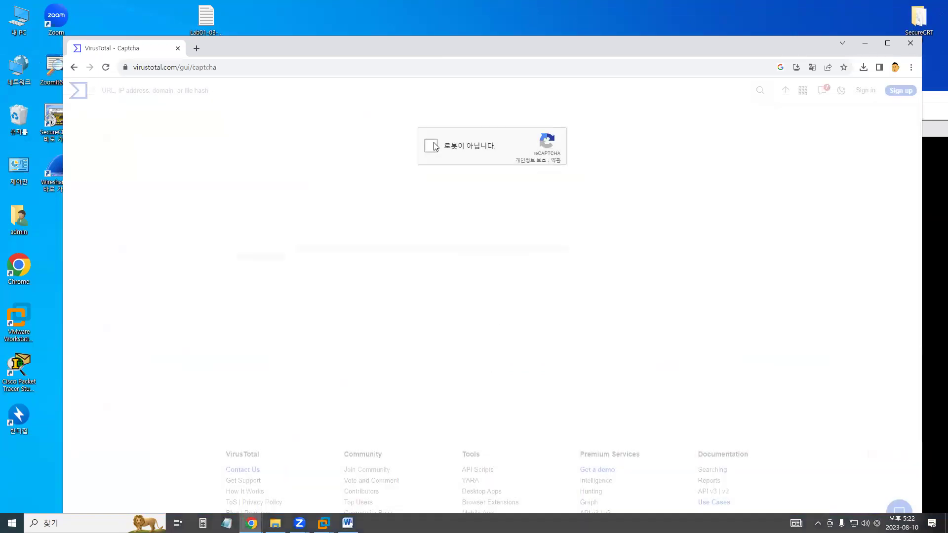
{"action": "left_click", "coordinate": [431, 146]}
{"action": "left_click", "coordinate": [560, 226]}
{"action": "left_click", "coordinate": [518, 227]}
{"action": "left_click", "coordinate": [519, 266]}
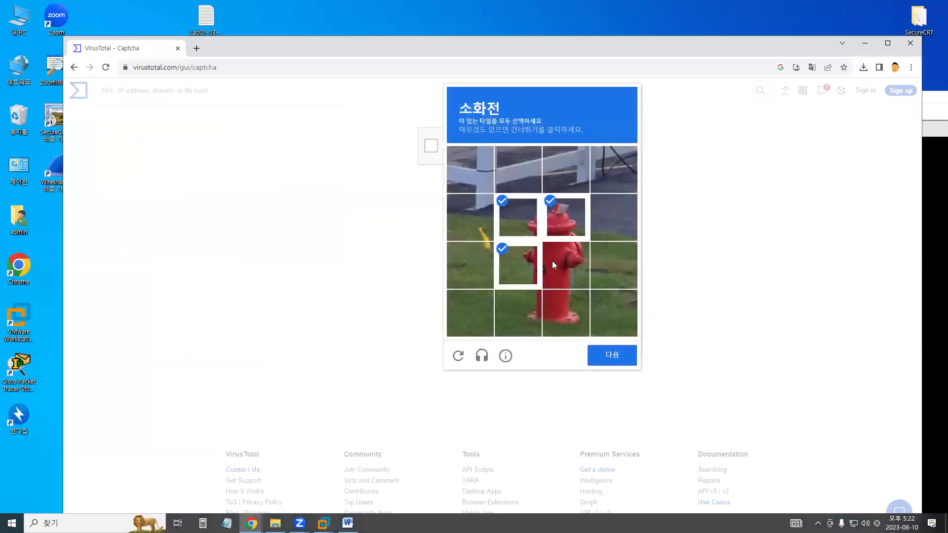
{"action": "left_click", "coordinate": [552, 265]}
{"action": "left_click", "coordinate": [558, 299]}
{"action": "left_click", "coordinate": [529, 305]}
{"action": "left_click", "coordinate": [598, 349]}
- Select the tiles covering the motorcycle (오토바이) ridden by the person in a green jacket and verify the selection
{"action": "left_click", "coordinate": [484, 264]}
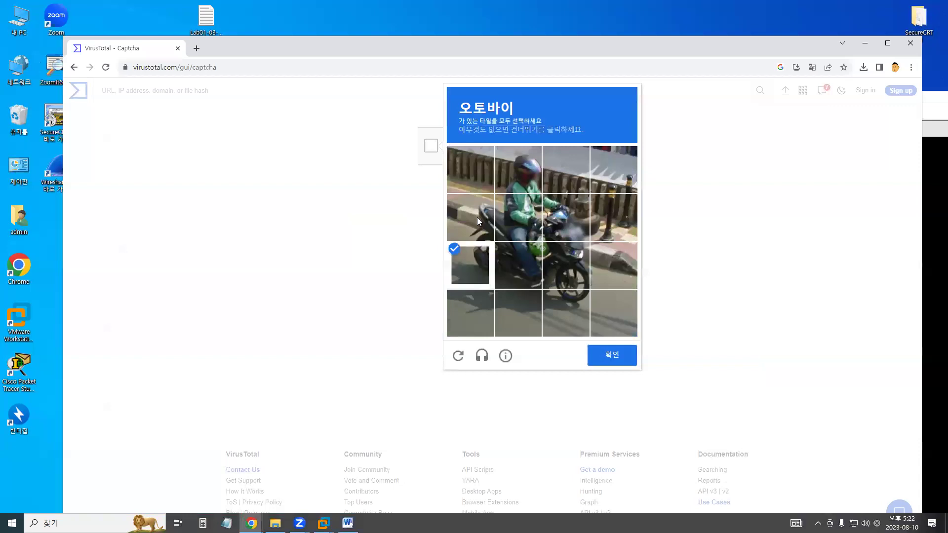
{"action": "left_click", "coordinate": [477, 218]}
{"action": "left_click", "coordinate": [516, 220]}
{"action": "left_click", "coordinate": [518, 175]}
{"action": "left_click", "coordinate": [562, 170]}
{"action": "left_click", "coordinate": [566, 218]}
{"action": "left_click", "coordinate": [565, 264]}
{"action": "left_click", "coordinate": [528, 263]}
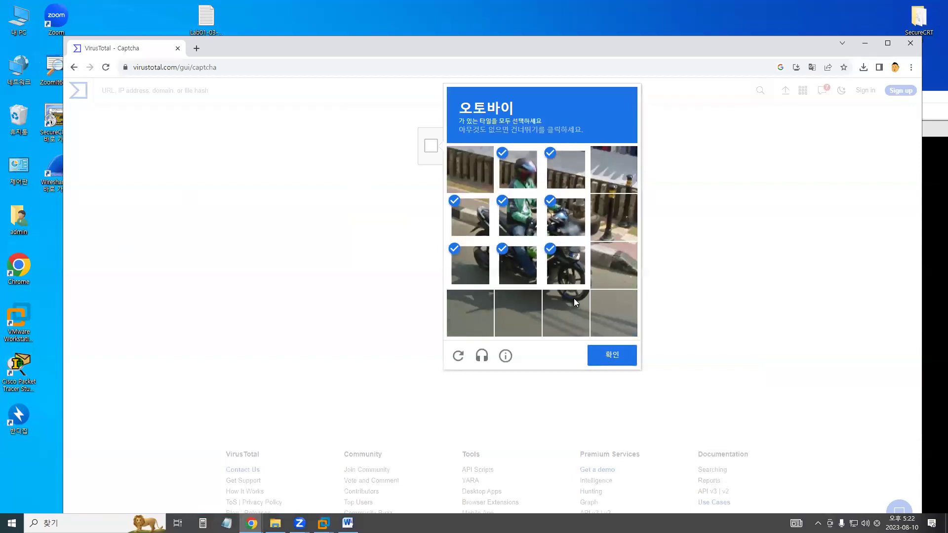
{"action": "left_click", "coordinate": [574, 300]}
{"action": "left_click", "coordinate": [612, 356]}
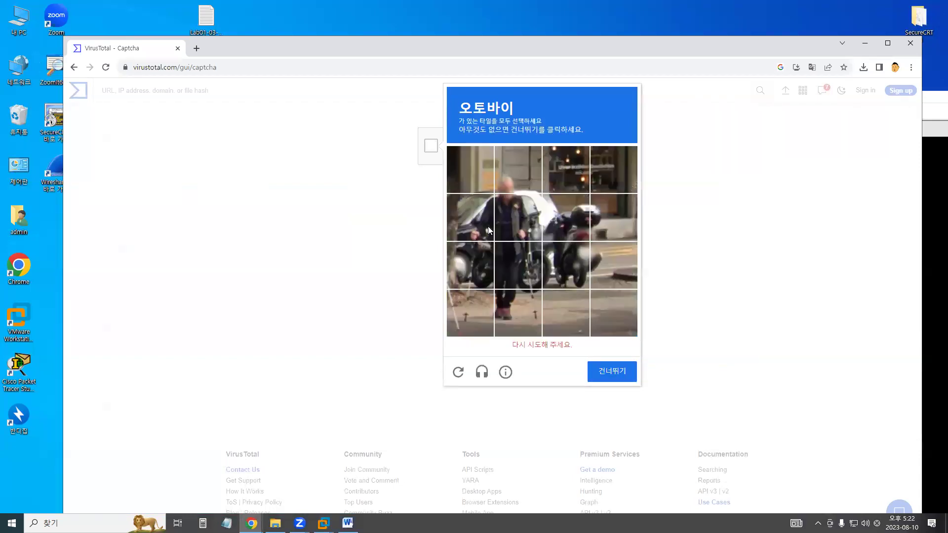
- Request a different motorcycle challenge, mark all eight tiles in the two middle rows covering the red motorcycle, and submit them
{"action": "left_click", "coordinate": [486, 259]}
{"action": "left_click", "coordinate": [458, 356]}
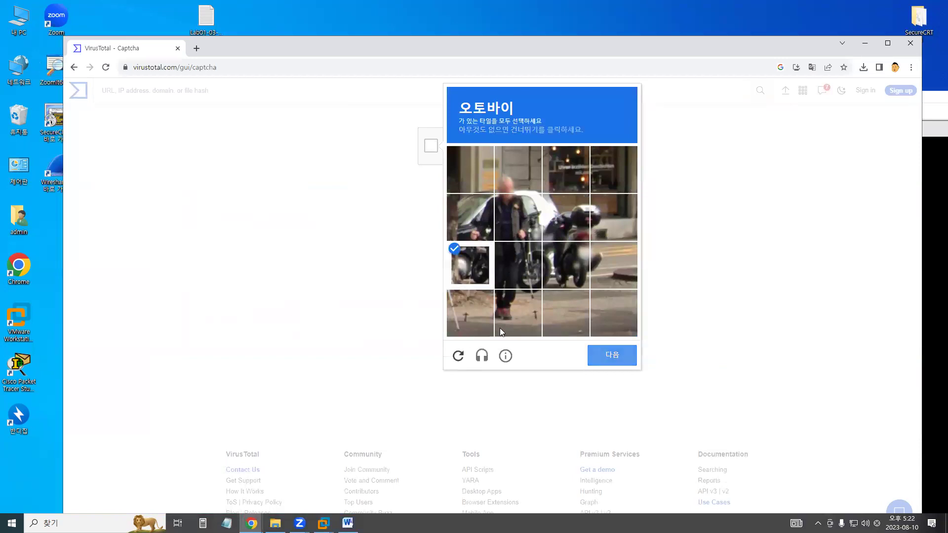
{"action": "left_click", "coordinate": [476, 218]}
{"action": "left_click", "coordinate": [517, 217]}
{"action": "left_click", "coordinate": [472, 253]}
{"action": "left_click", "coordinate": [518, 265]}
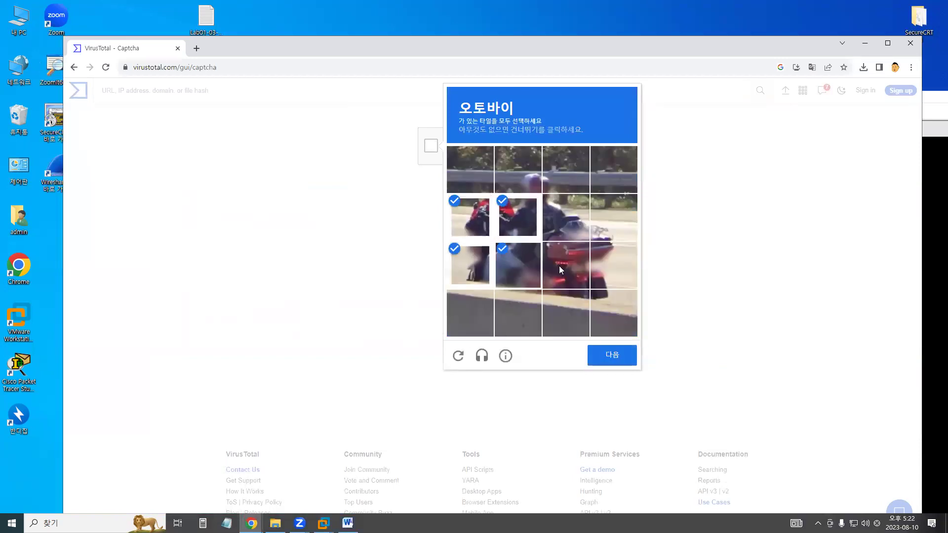
{"action": "left_click", "coordinate": [559, 266]}
{"action": "left_click", "coordinate": [604, 266]}
{"action": "left_click", "coordinate": [612, 218]}
{"action": "left_click", "coordinate": [565, 218]}
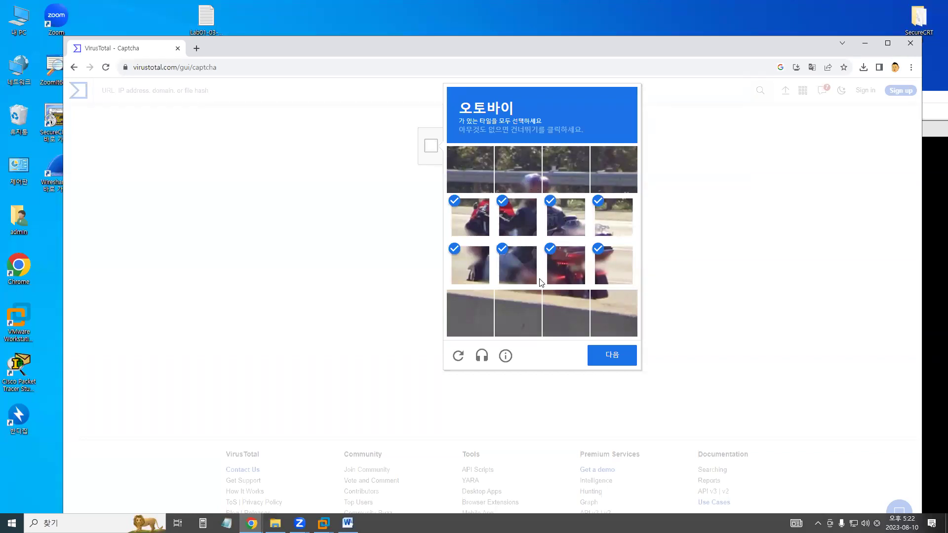
{"action": "left_click", "coordinate": [599, 355]}
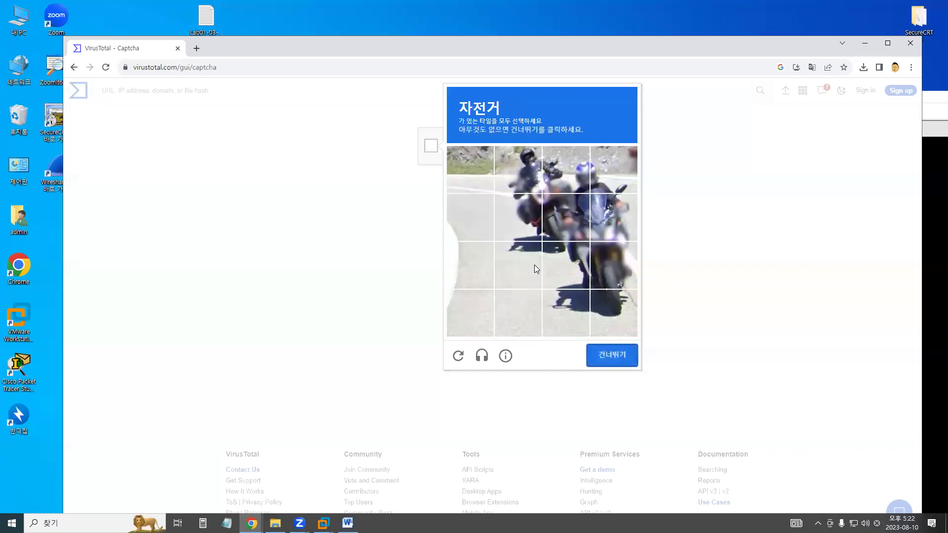
- Skip the bicycle (자전거) challenge and submit the four tiles containing the traffic light (신호등)
{"action": "left_click", "coordinate": [600, 355]}
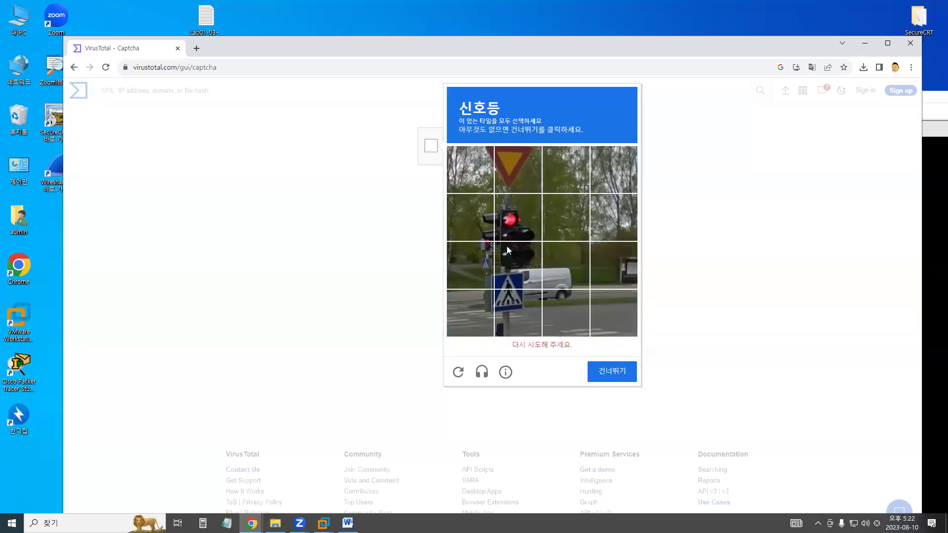
{"action": "left_click", "coordinate": [512, 221]}
{"action": "left_click", "coordinate": [488, 226]}
{"action": "left_click", "coordinate": [484, 257]}
{"action": "left_click", "coordinate": [513, 261]}
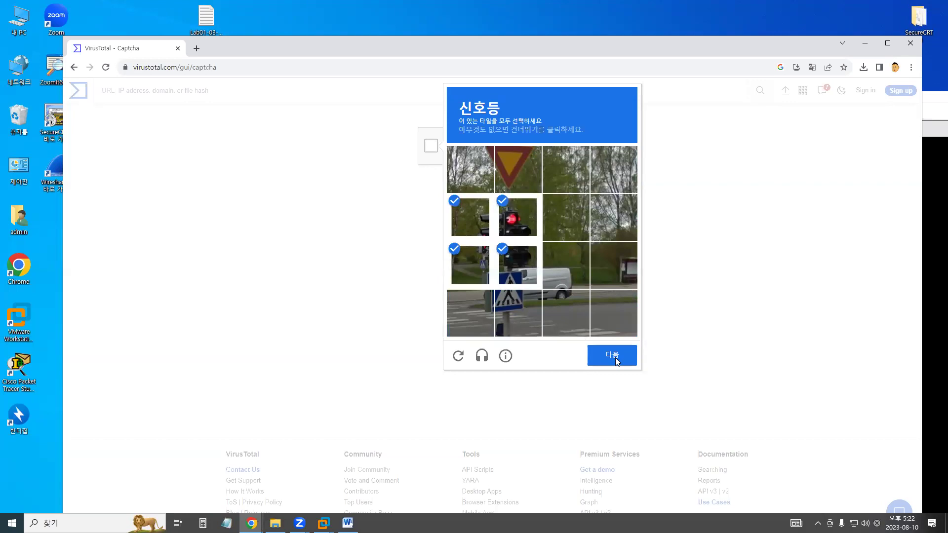
{"action": "left_click", "coordinate": [615, 357]}
- Select the tiles covering the motorcycle ridden by the person in a striped shirt and verify the selection
{"action": "left_click", "coordinate": [506, 322]}
{"action": "left_click", "coordinate": [478, 309]}
{"action": "left_click", "coordinate": [471, 265]}
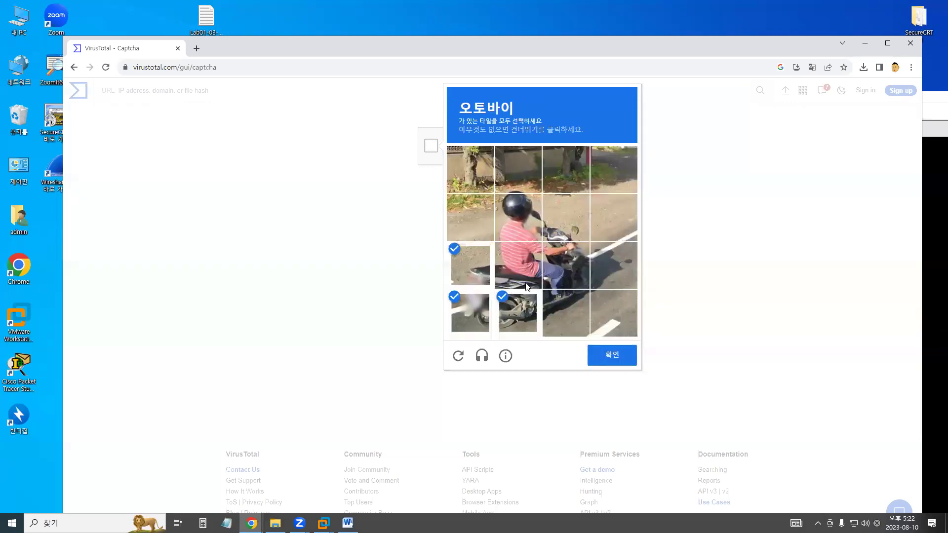
{"action": "left_click", "coordinate": [526, 286]}
{"action": "left_click", "coordinate": [566, 312]}
{"action": "left_click", "coordinate": [567, 273]}
{"action": "left_click", "coordinate": [563, 229]}
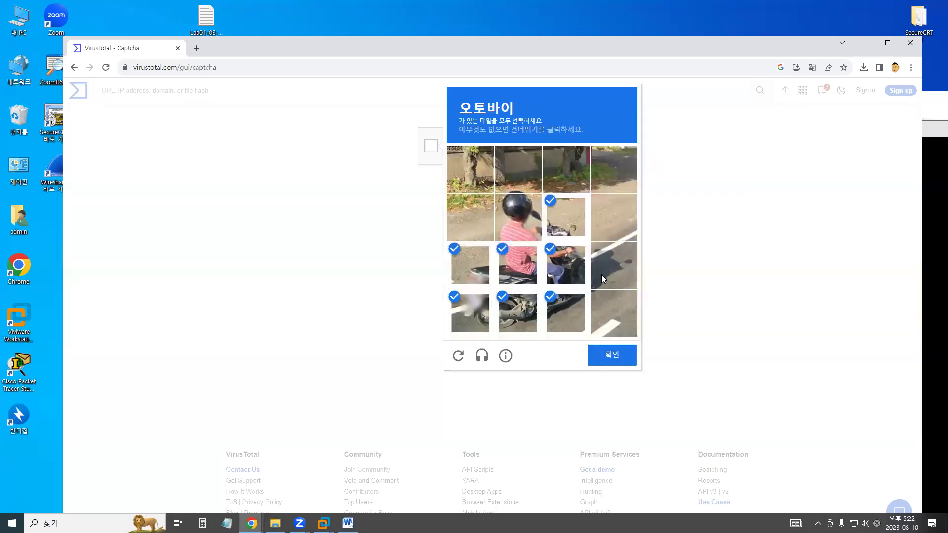
{"action": "left_click", "coordinate": [533, 212]}
{"action": "left_click", "coordinate": [617, 351]}
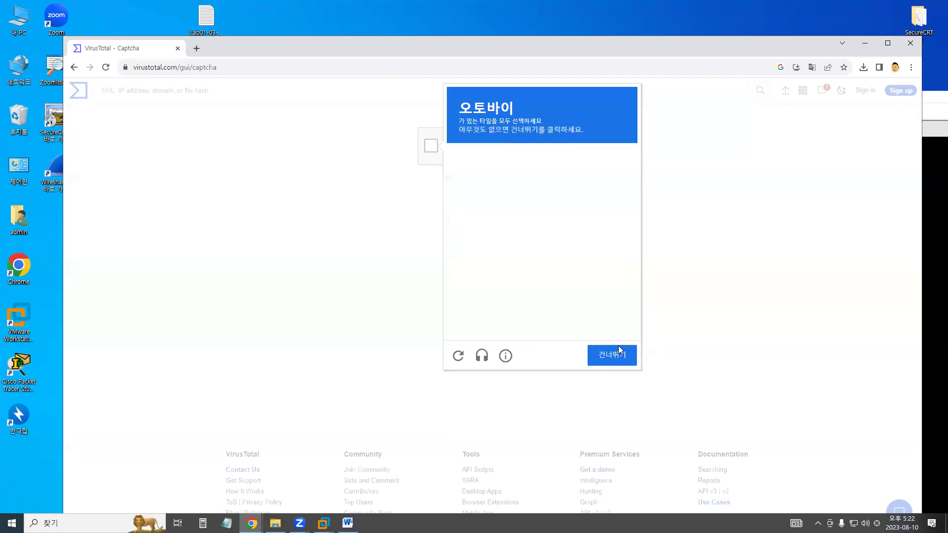
- Mark the tiles with the small motorcycles on the tree-lined road and submit the selection
{"action": "left_click", "coordinate": [469, 264]}
{"action": "left_click", "coordinate": [516, 264]}
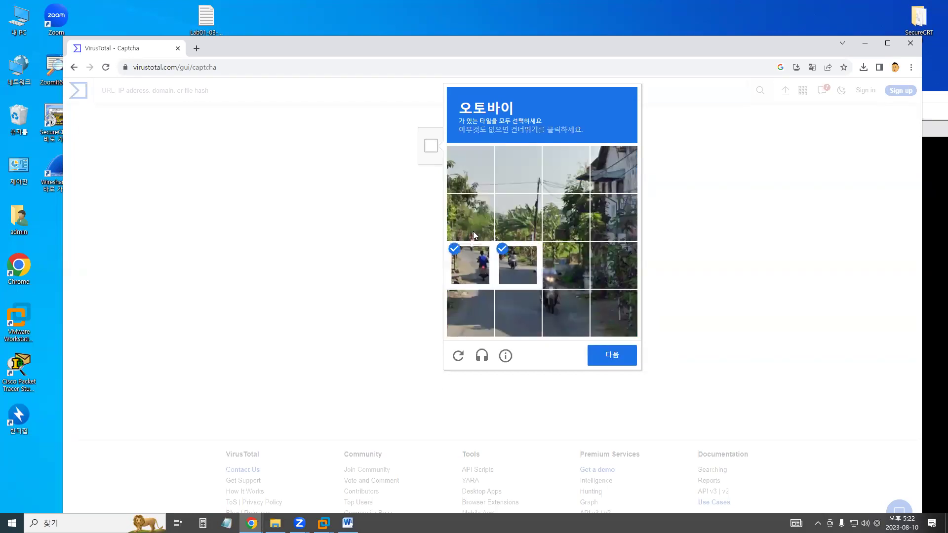
{"action": "left_click", "coordinate": [473, 232]}
{"action": "left_click", "coordinate": [565, 267]}
{"action": "left_click", "coordinate": [556, 299]}
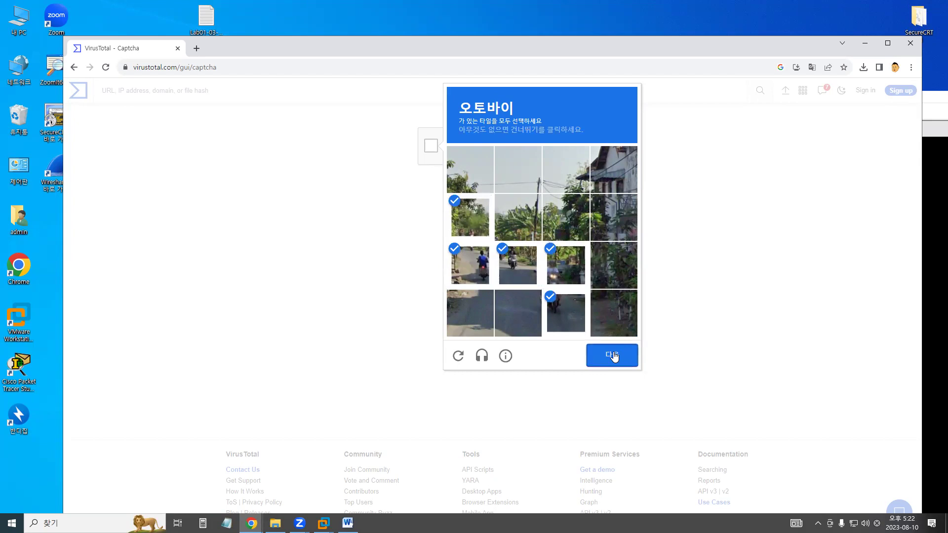
{"action": "left_click", "coordinate": [613, 354]}
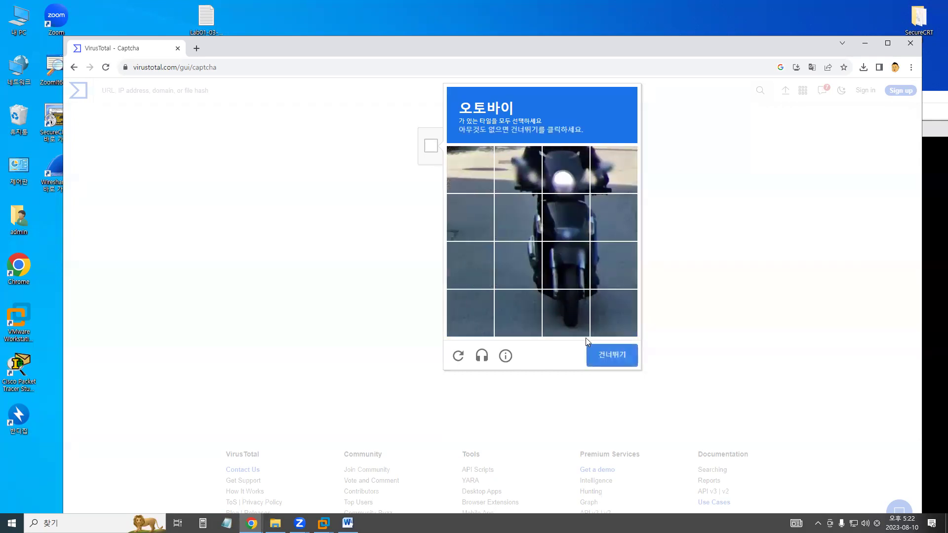
- Select all tiles covering the front-facing black motorcycle, including those along its right edge, and verify the selection
{"action": "left_click", "coordinate": [555, 181]}
{"action": "left_click", "coordinate": [528, 182]}
{"action": "left_click", "coordinate": [523, 217]}
{"action": "left_click", "coordinate": [528, 263]}
{"action": "left_click", "coordinate": [431, 146]}
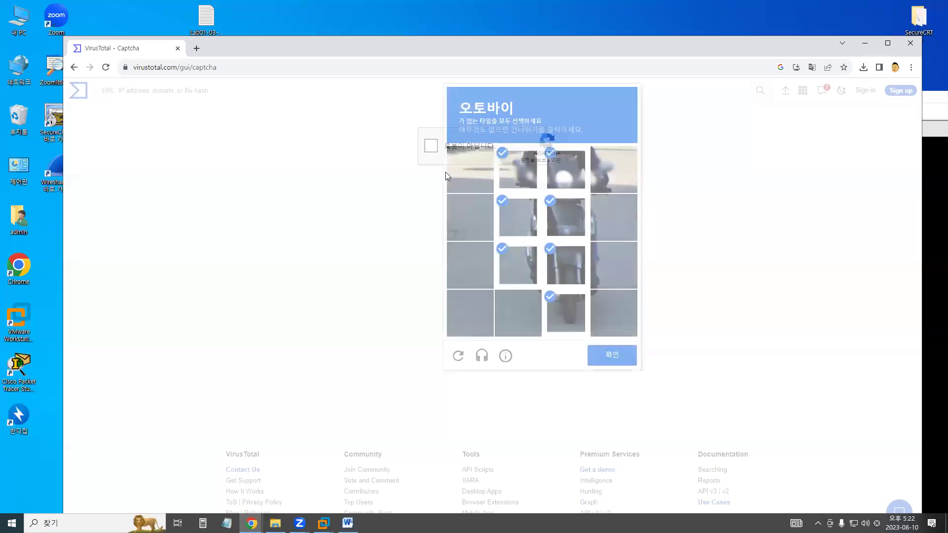
{"action": "left_click", "coordinate": [602, 272]}
{"action": "left_click", "coordinate": [600, 222]}
{"action": "left_click", "coordinate": [598, 181]}
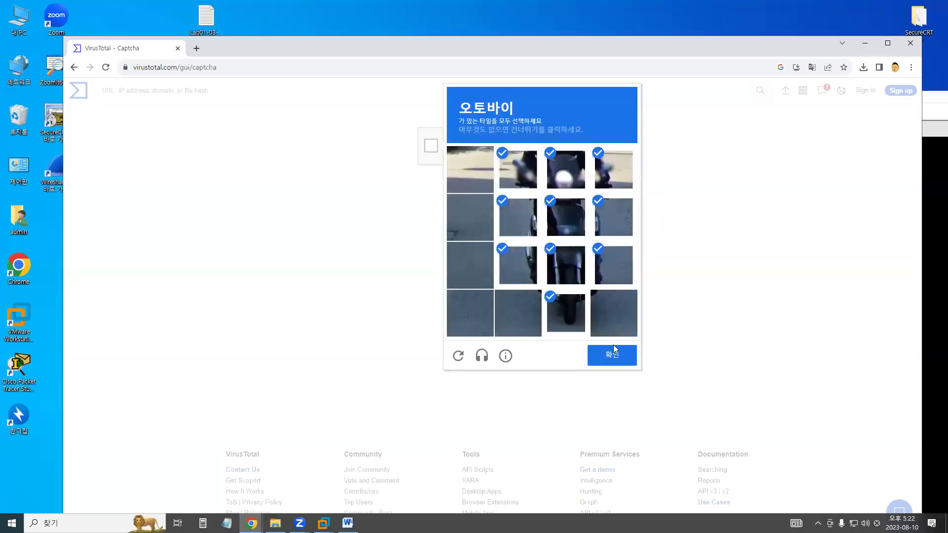
{"action": "left_click", "coordinate": [609, 357]}
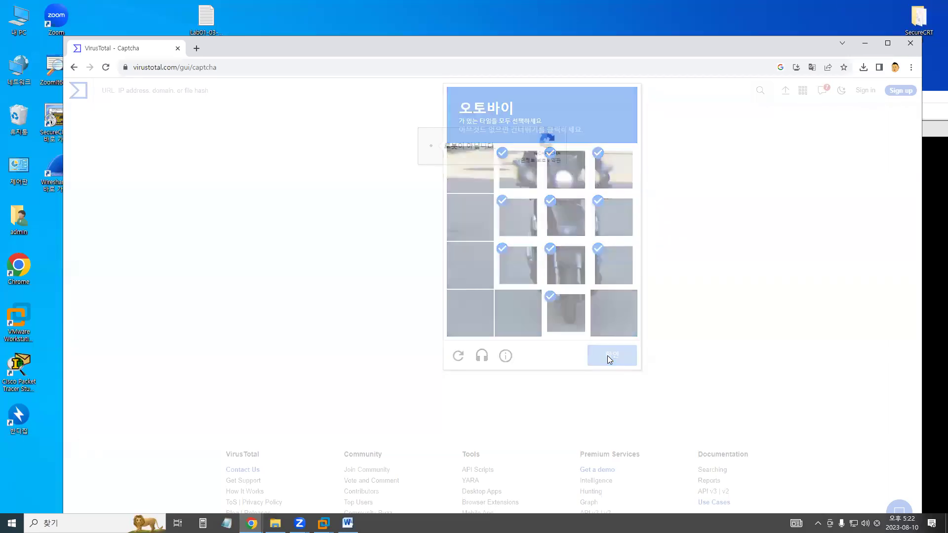
- Load Lab01-03-Dump_.exe.txt from the desktop into VirusTotal's upload form again
{"action": "left_click_drag", "start_coordinate": [206, 17], "coordinate": [489, 280]}
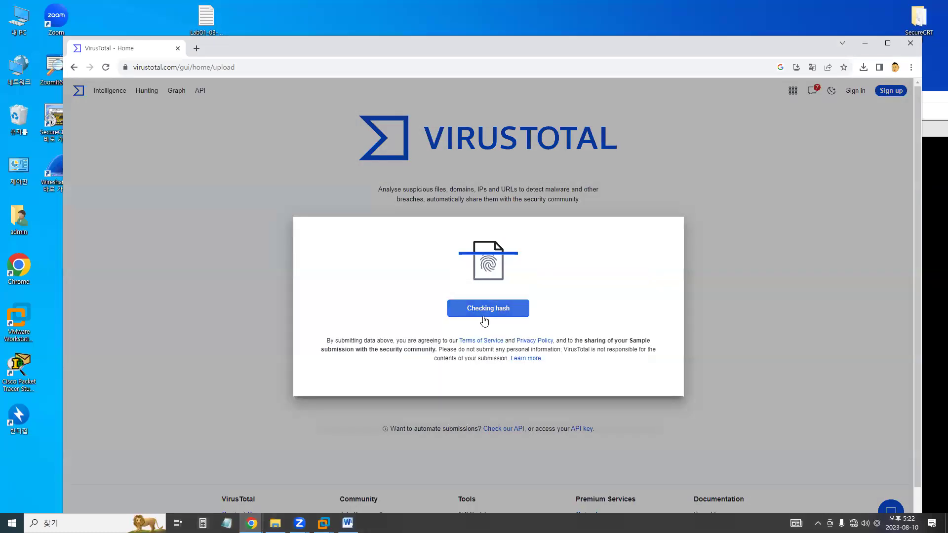
{"action": "left_click_drag", "start_coordinate": [485, 322], "coordinate": [423, 316]}
{"action": "left_click", "coordinate": [423, 316]}
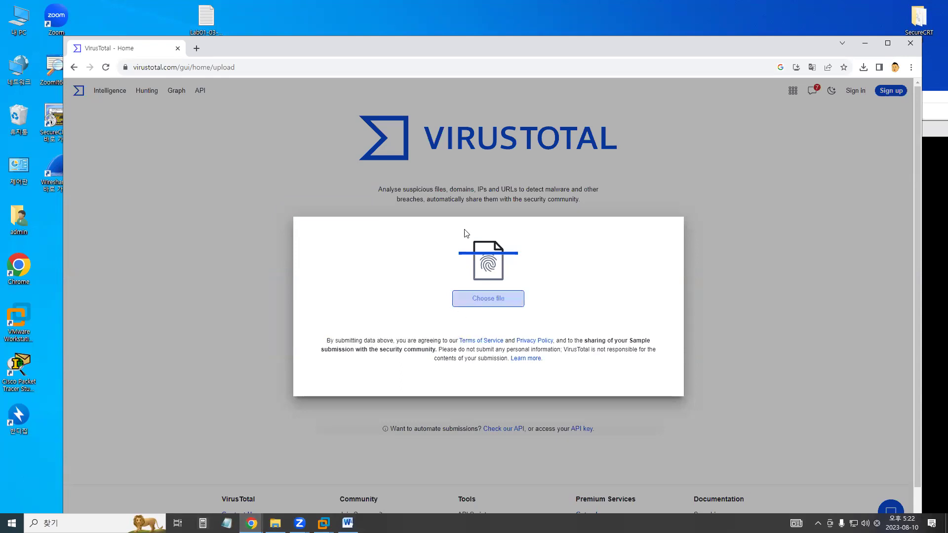
{"action": "left_click_drag", "start_coordinate": [207, 17], "coordinate": [487, 269]}
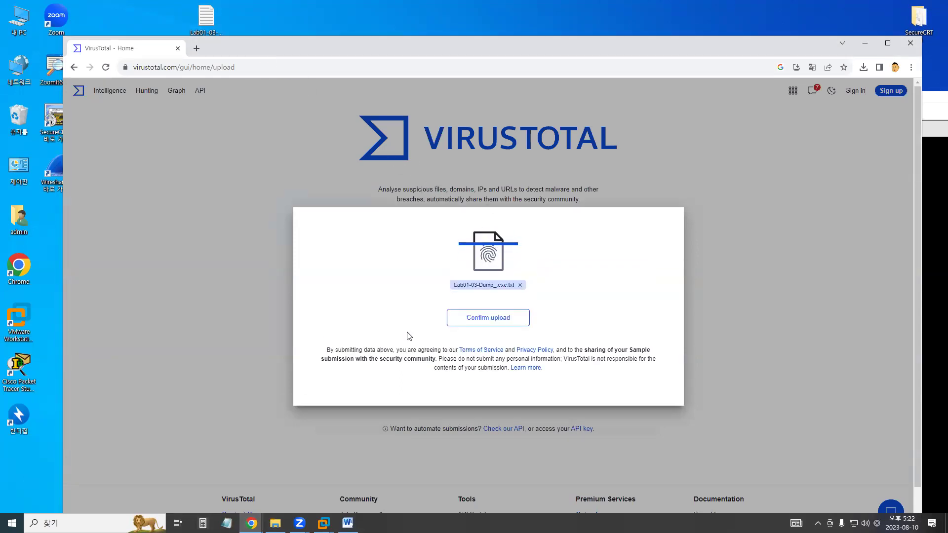
- Replace the text file on the host desktop with a copy of Lab01-03-Dump_.exe from the WinXP machine's 실습-1 folder
{"action": "left_click", "coordinate": [275, 522]}
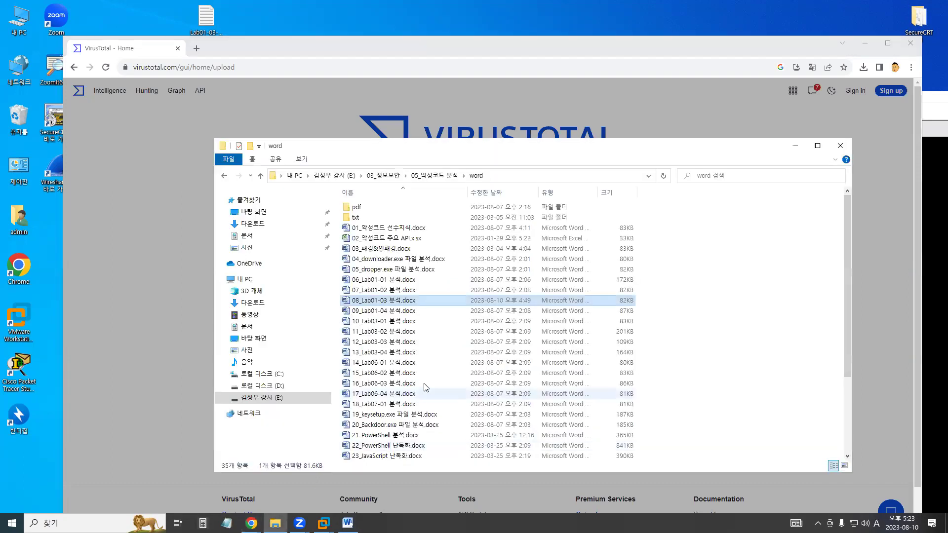
{"action": "left_click", "coordinate": [274, 522]}
{"action": "mouse_move", "coordinate": [324, 523]}
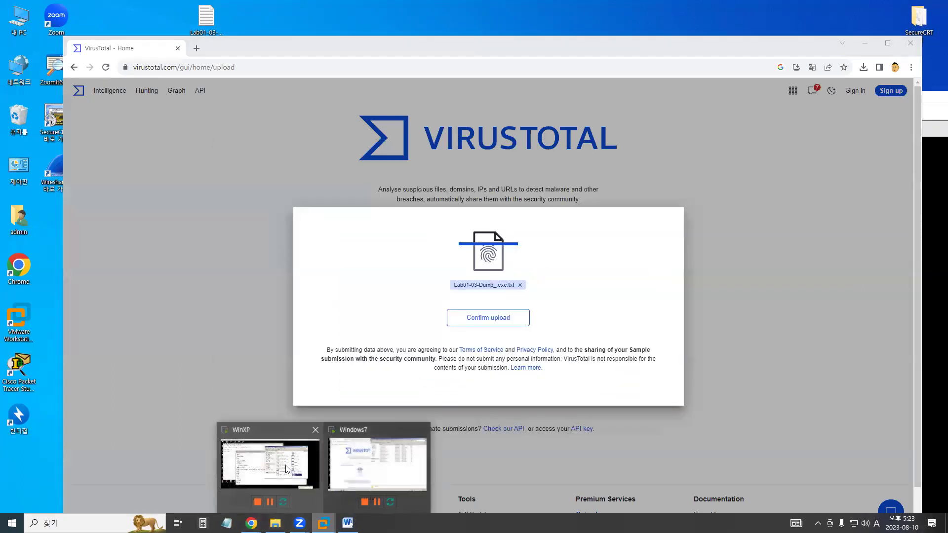
{"action": "left_click", "coordinate": [290, 471]}
{"action": "left_click", "coordinate": [788, 419]}
{"action": "right_click", "coordinate": [789, 416]}
{"action": "key", "text": "Escape"}
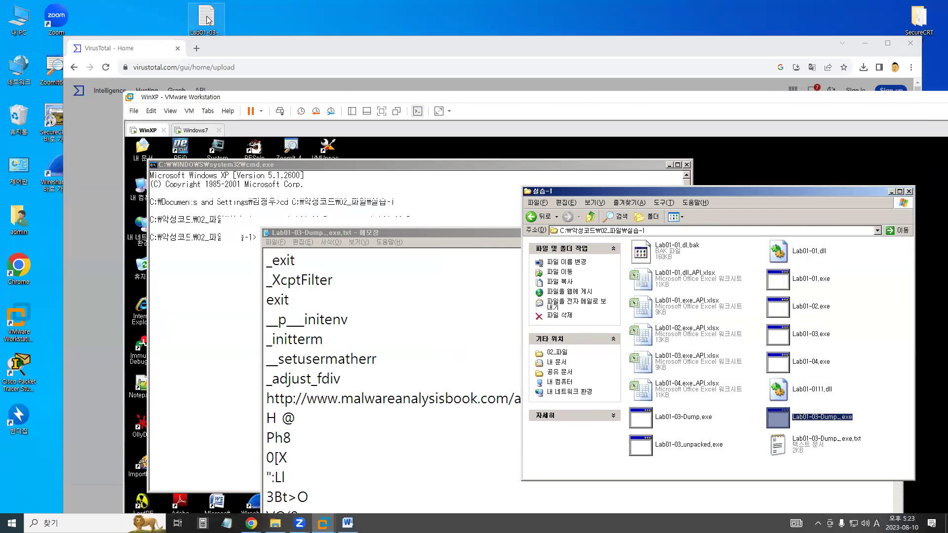
{"action": "right_click", "coordinate": [219, 9]}
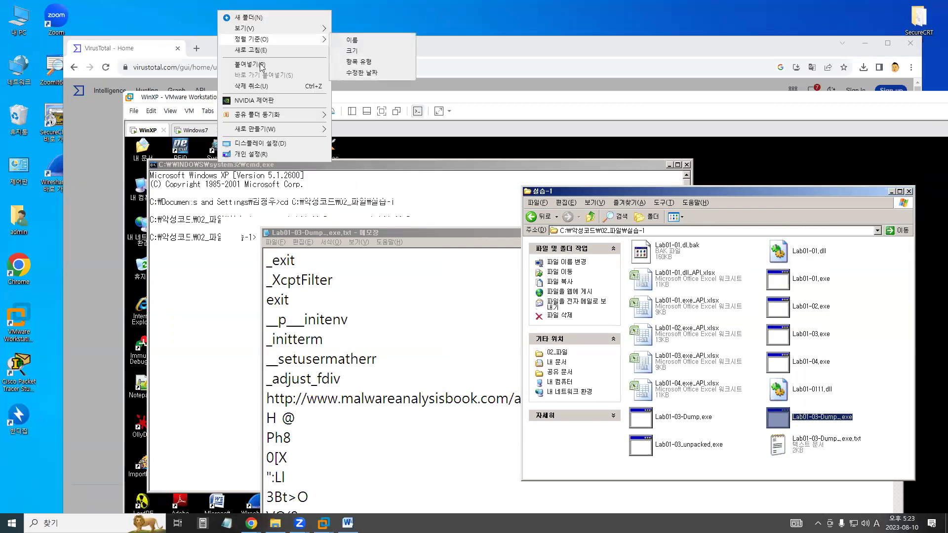
{"action": "left_click", "coordinate": [249, 17]}
- Upload Lab01-03-Dump_.exe from the desktop to VirusTotal and review the security vendors' detection results
{"action": "left_click_drag", "start_coordinate": [206, 17], "coordinate": [288, 85]}
{"action": "left_click", "coordinate": [499, 311]}
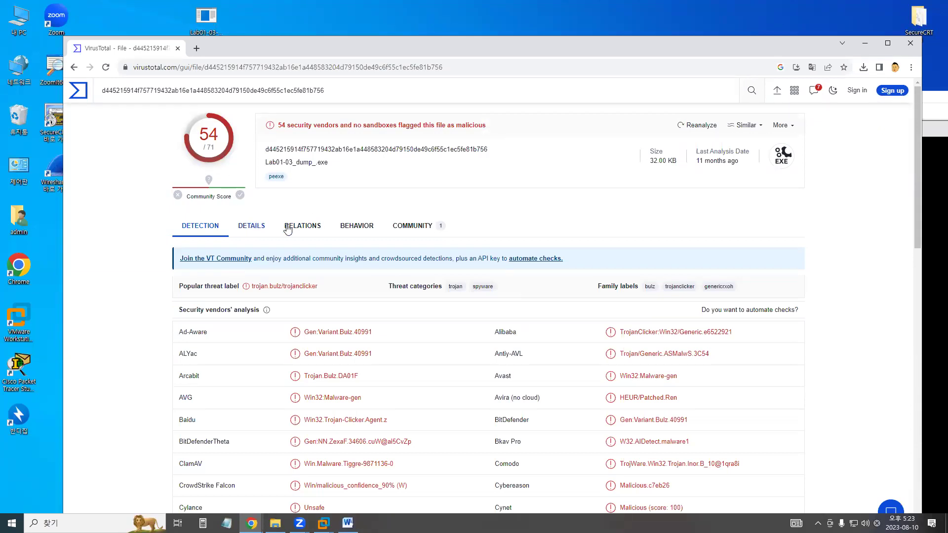
{"action": "scroll", "coordinate": [292, 225], "scroll_direction": "down", "scroll_amount": 5}
{"action": "scroll", "coordinate": [243, 210], "scroll_direction": "up", "scroll_amount": 4}
{"action": "scroll", "coordinate": [243, 209], "scroll_direction": "up", "scroll_amount": 1}
- Examine the file's details on VirusTotal, including its basic properties, PE sections and the functions imported from ole32.dll
{"action": "left_click", "coordinate": [249, 224]}
{"action": "scroll", "coordinate": [184, 163], "scroll_direction": "down", "scroll_amount": 2}
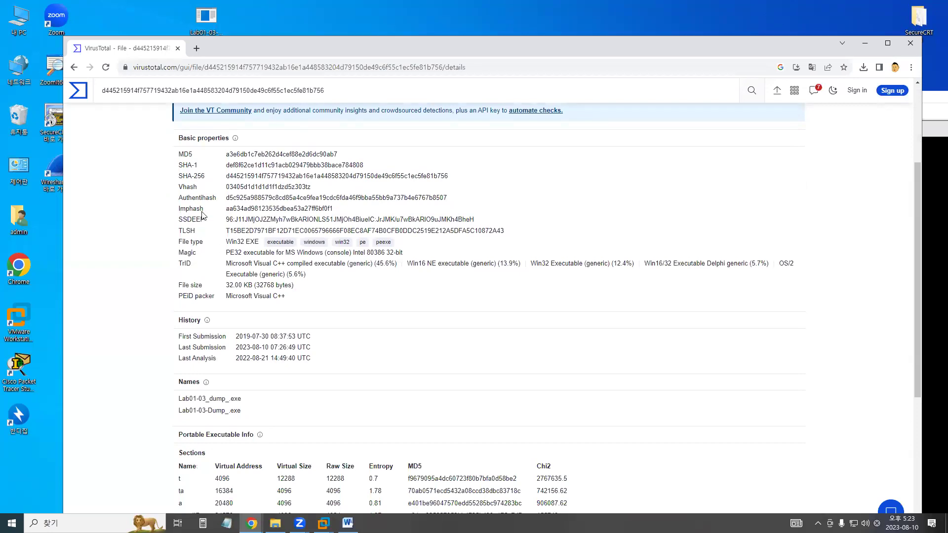
{"action": "scroll", "coordinate": [260, 245], "scroll_direction": "down", "scroll_amount": 4}
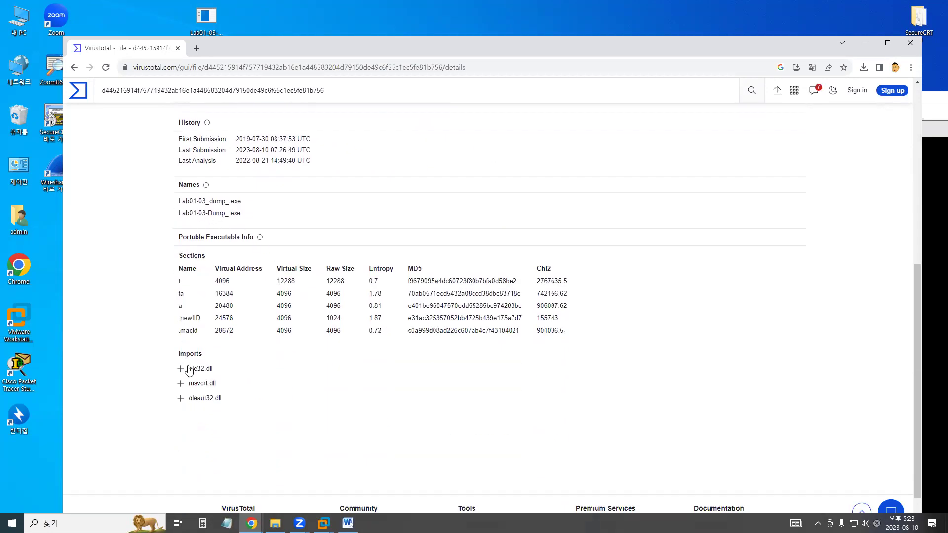
{"action": "scroll", "coordinate": [194, 367], "scroll_direction": "down", "scroll_amount": 1}
{"action": "left_click", "coordinate": [181, 315]}
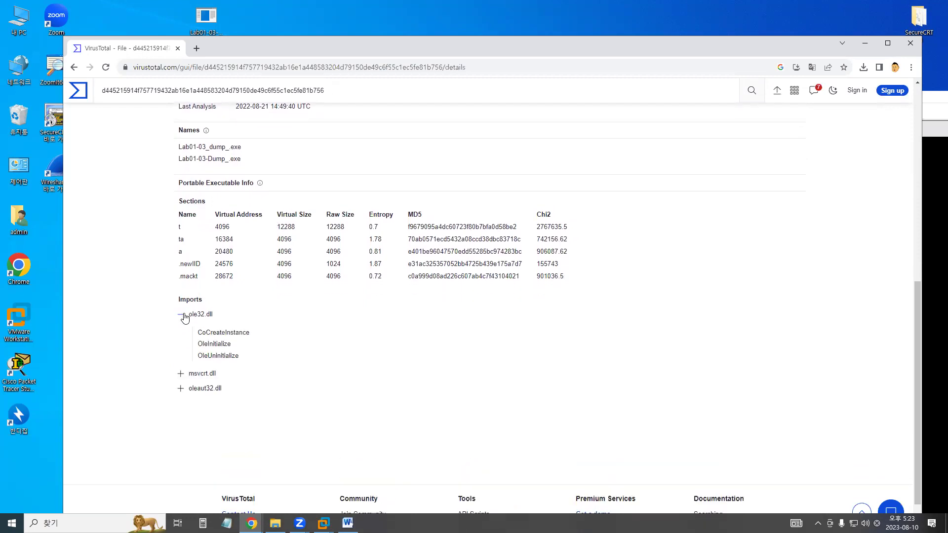
{"action": "left_click", "coordinate": [183, 315]}
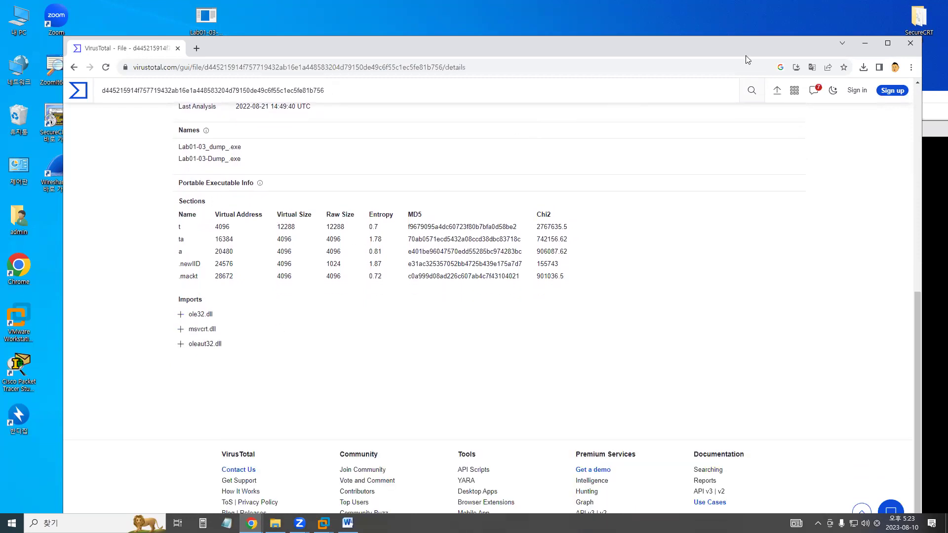
- Close Chrome and bring the Lab01-03-Dump_.exe.txt strings file to the front in the repositioned WinXP machine
{"action": "left_click", "coordinate": [908, 42]}
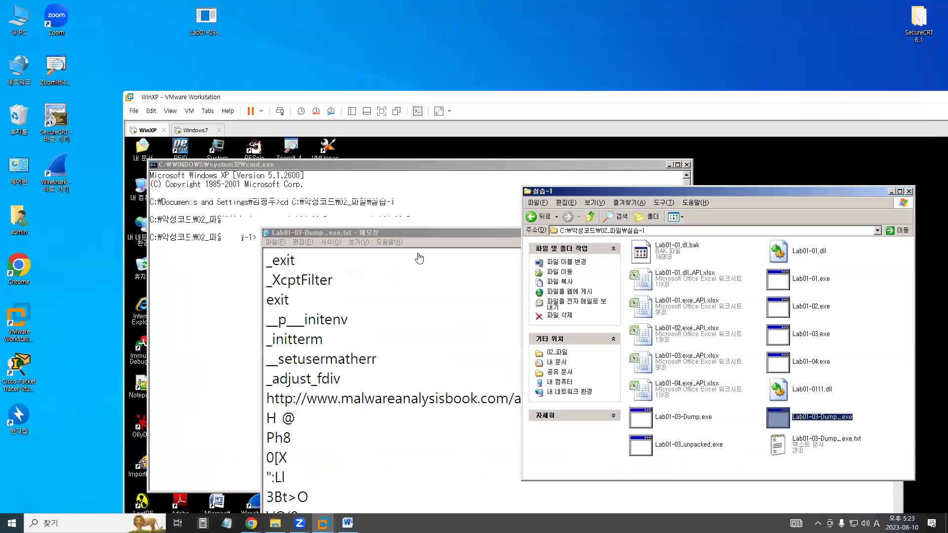
{"action": "left_click_drag", "start_coordinate": [378, 97], "coordinate": [334, 57]}
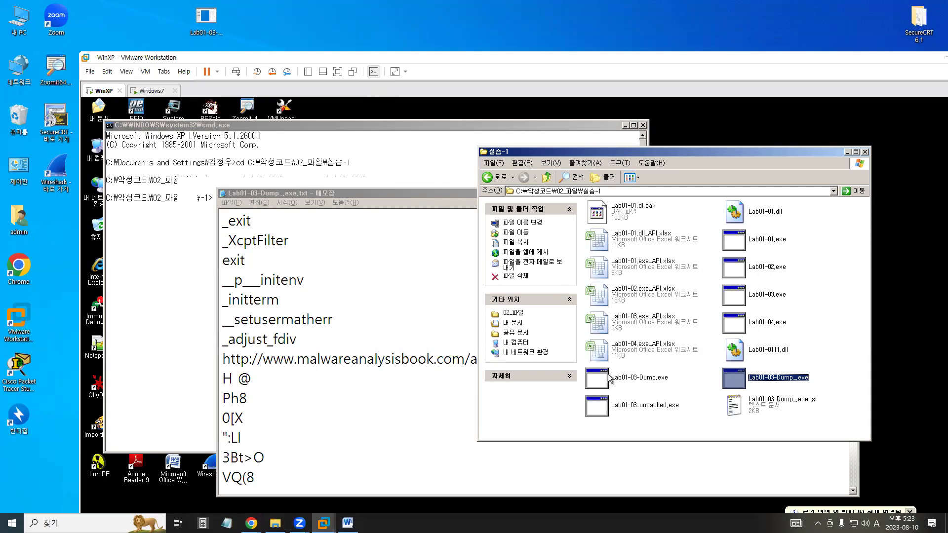
{"action": "left_click", "coordinate": [630, 425]}
{"action": "left_click", "coordinate": [397, 309]}
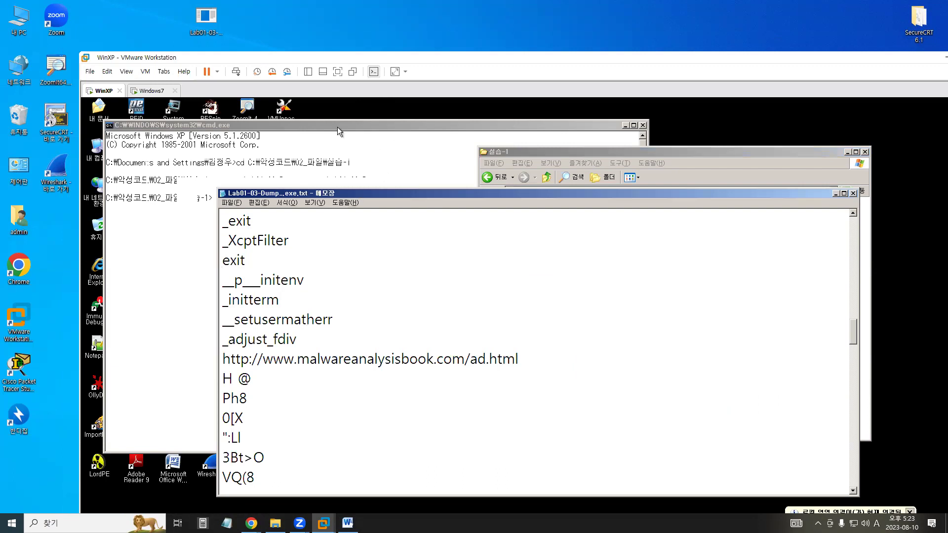
- Show the WinXP machine full screen, minimize the command prompt and bring the 실습-1 folder to the front
{"action": "left_click", "coordinate": [126, 72]}
{"action": "left_click", "coordinate": [138, 84]}
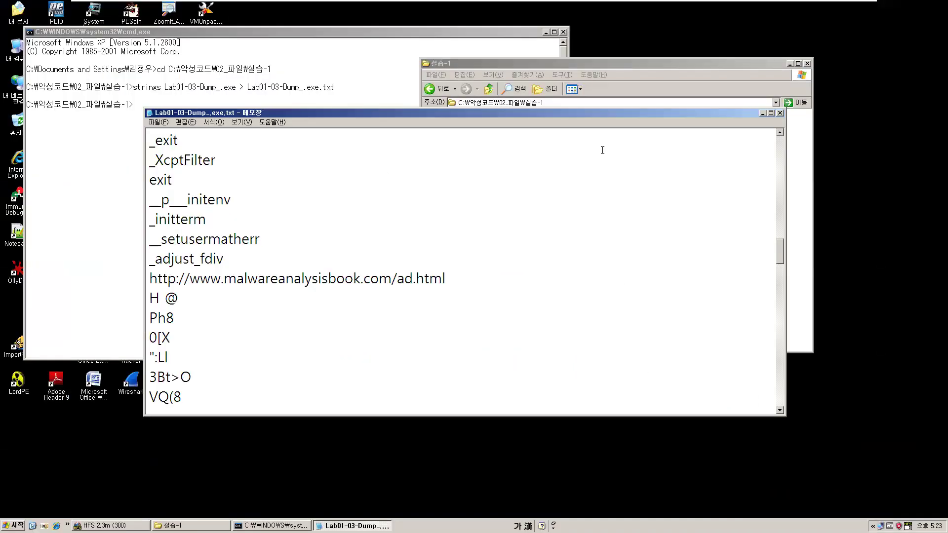
{"action": "left_click", "coordinate": [546, 33]}
{"action": "left_click", "coordinate": [571, 70]}
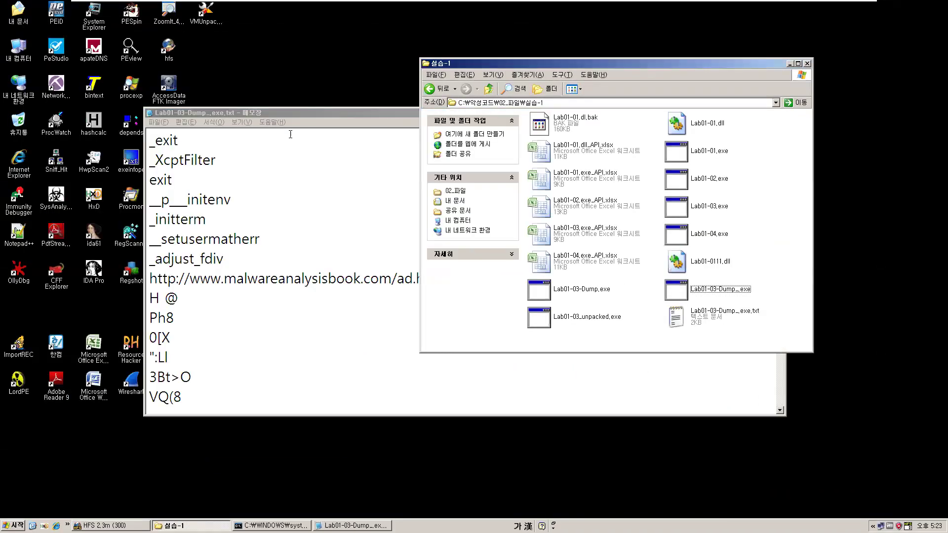
- Start PeStudio and load Lab01-03-Dump_.exe from the 실습-1 folder into it
{"action": "double_click", "coordinate": [56, 46]}
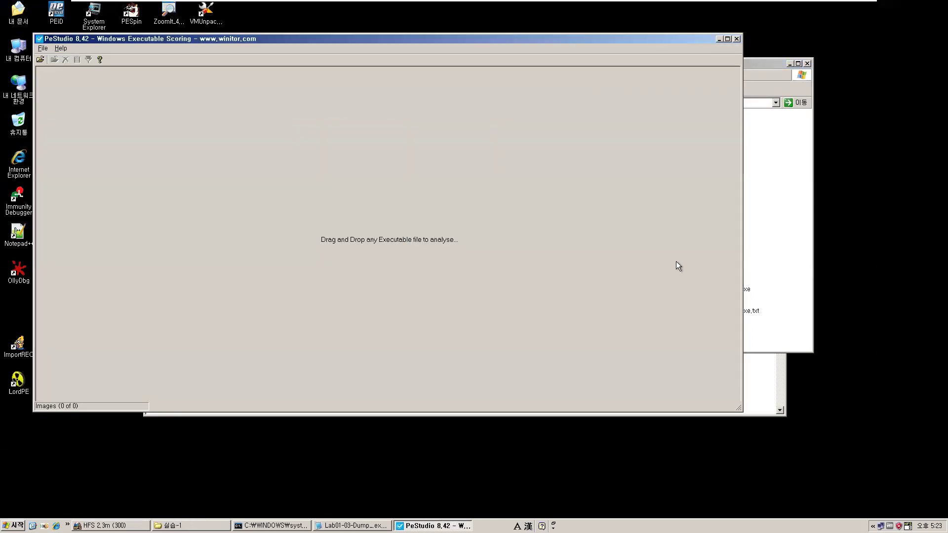
{"action": "left_click", "coordinate": [746, 289]}
{"action": "left_click_drag", "start_coordinate": [682, 291], "coordinate": [266, 187]}
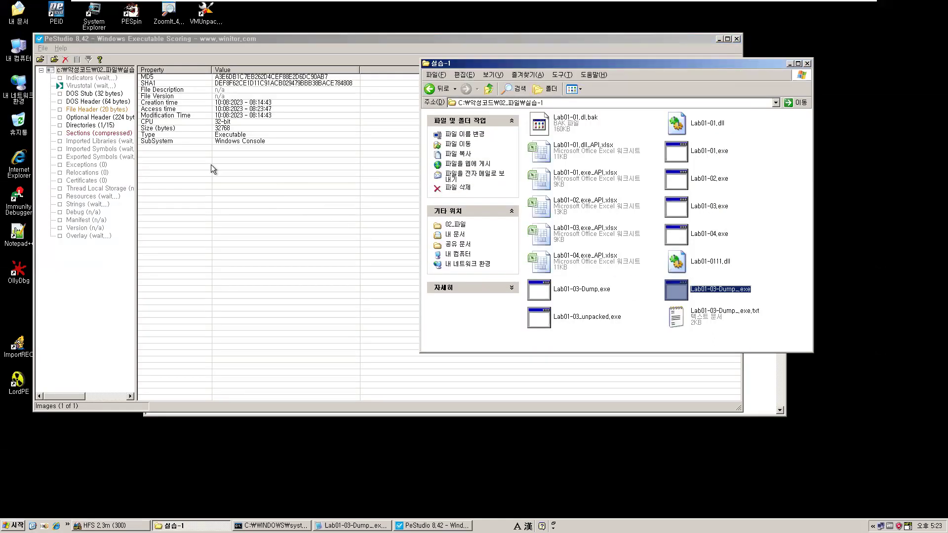
{"action": "left_click", "coordinate": [182, 200]}
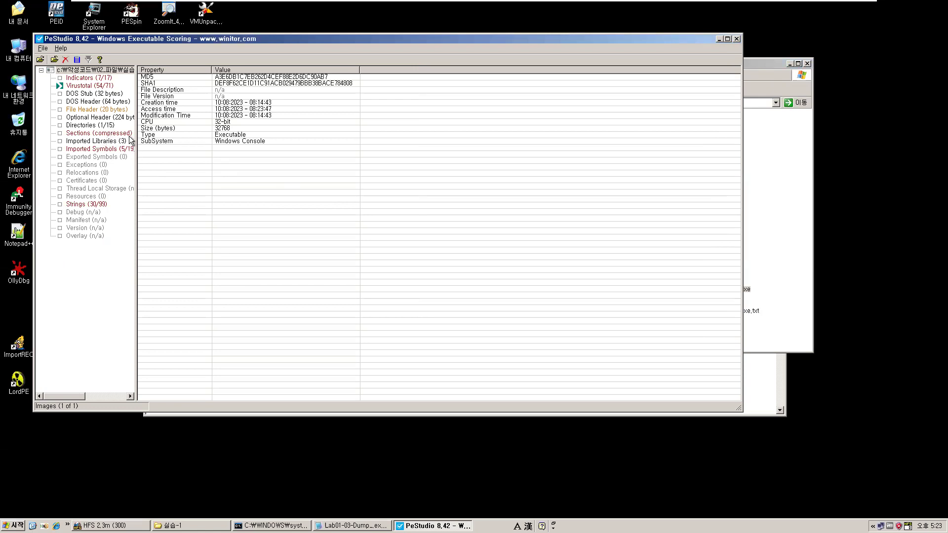
- Examine the file's imported libraries, blacklisted imported symbols, strings and resources in PeStudio, and close it
{"action": "left_click_drag", "start_coordinate": [138, 140], "coordinate": [150, 141]}
{"action": "left_click", "coordinate": [97, 141]}
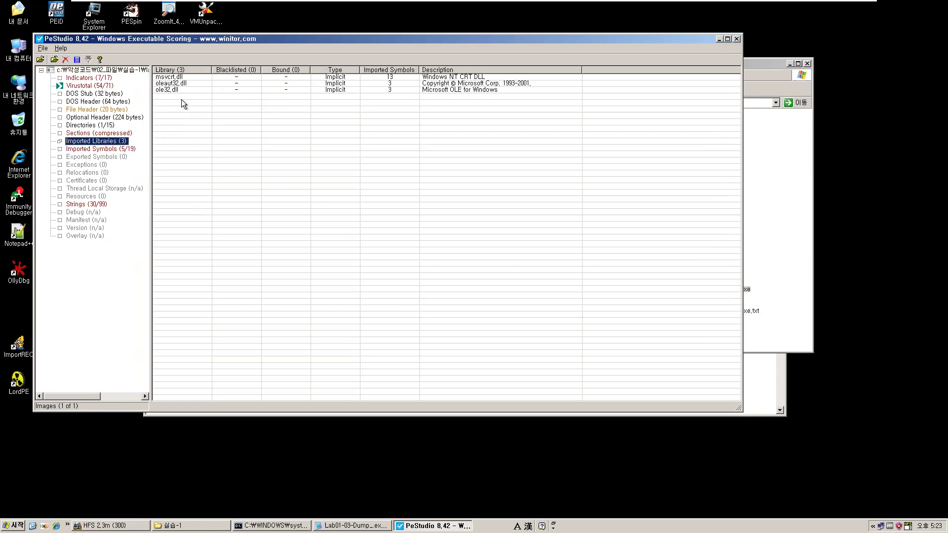
{"action": "left_click", "coordinate": [99, 148]}
{"action": "left_click", "coordinate": [244, 79]}
{"action": "mouse_move", "coordinate": [242, 91]}
{"action": "left_mouse_down"}
{"action": "mouse_move", "coordinate": [245, 99]}
{"action": "mouse_move", "coordinate": [242, 84]}
{"action": "left_mouse_up"}
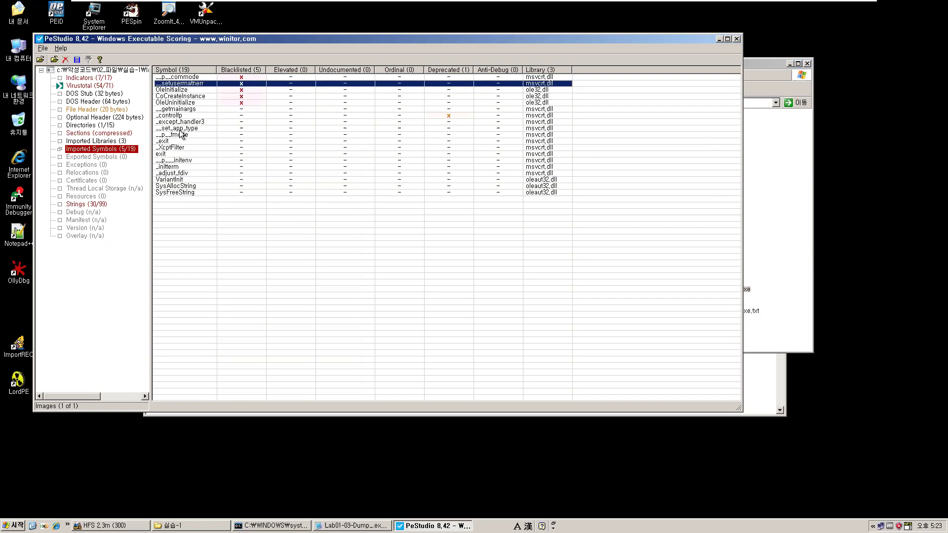
{"action": "left_click", "coordinate": [91, 204]}
{"action": "left_click", "coordinate": [310, 277]}
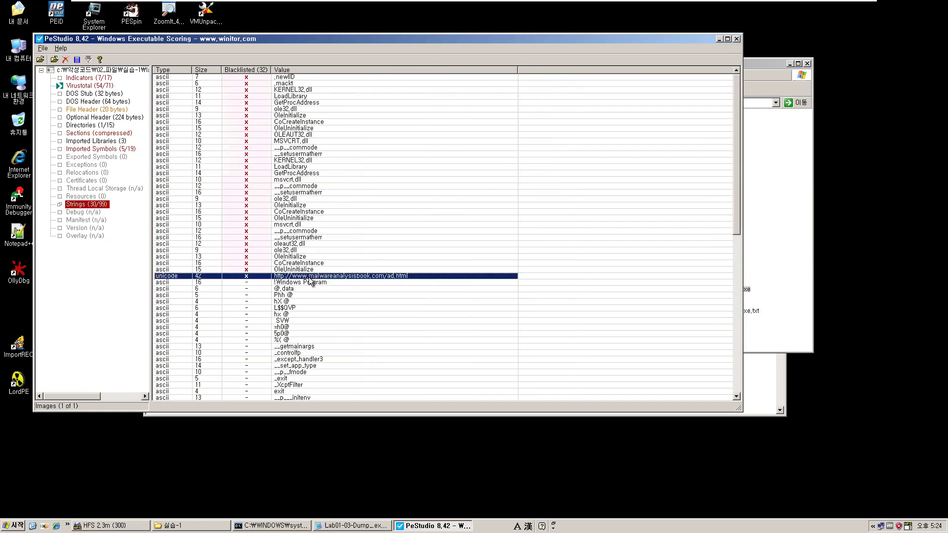
{"action": "left_click", "coordinate": [100, 197]}
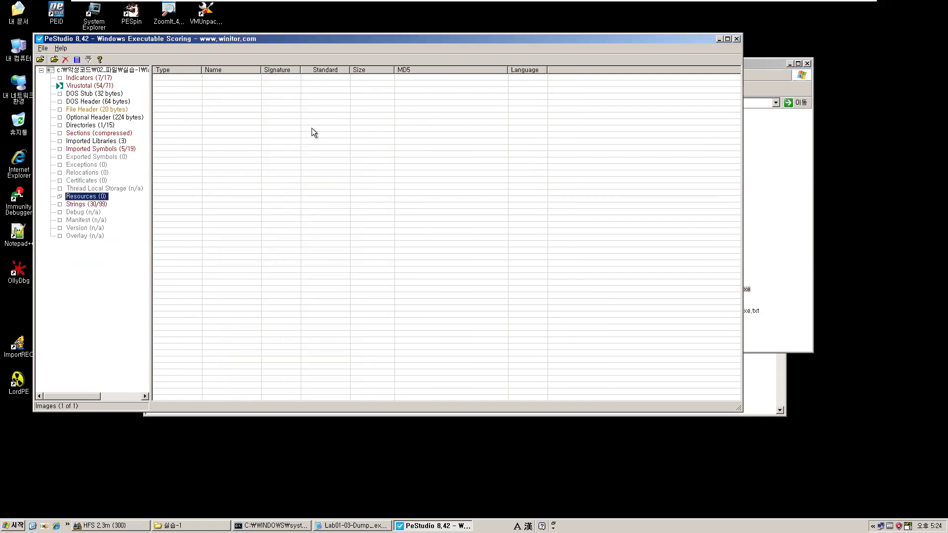
{"action": "left_click", "coordinate": [737, 39]}
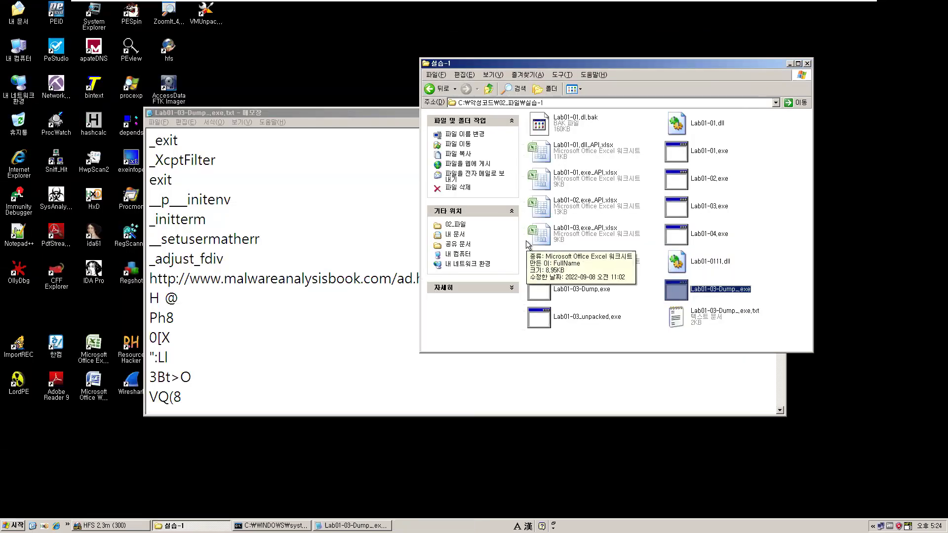
- Minimize the strings text file and run Lab01-03-Dump_.exe in SysAnalyzer with a 30-second delay
{"action": "left_click", "coordinate": [317, 218]}
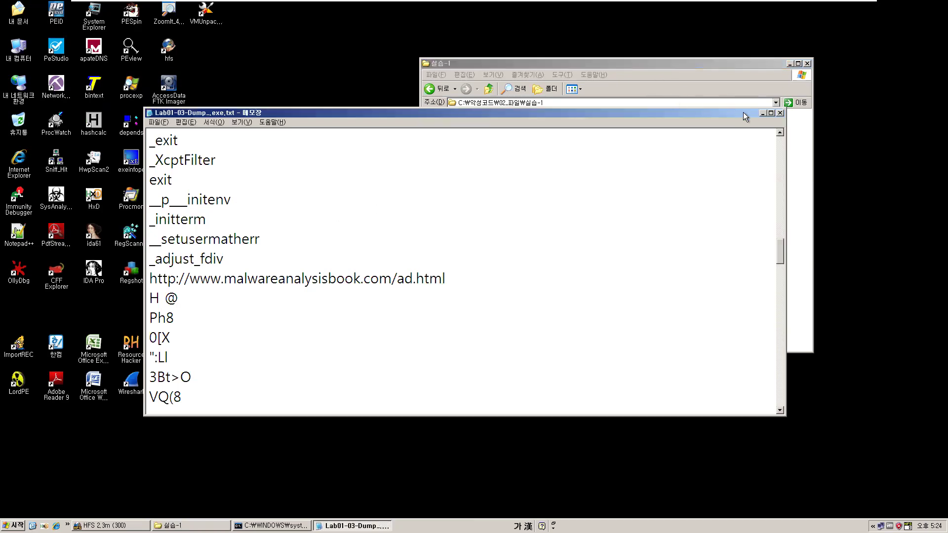
{"action": "left_click", "coordinate": [763, 112]}
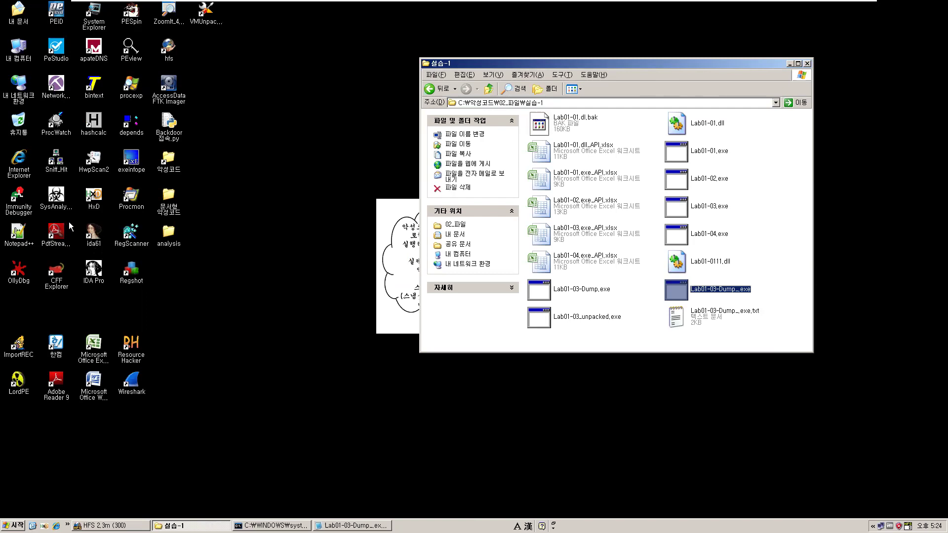
{"action": "double_click", "coordinate": [56, 197]}
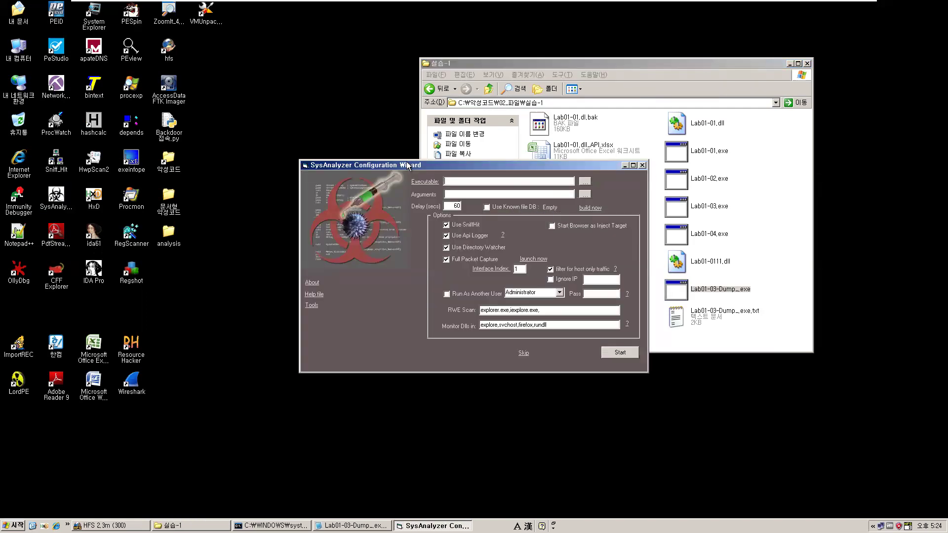
{"action": "left_click_drag", "start_coordinate": [408, 166], "coordinate": [199, 181]}
{"action": "double_click", "coordinate": [241, 221]}
{"action": "type", "text": "30"}
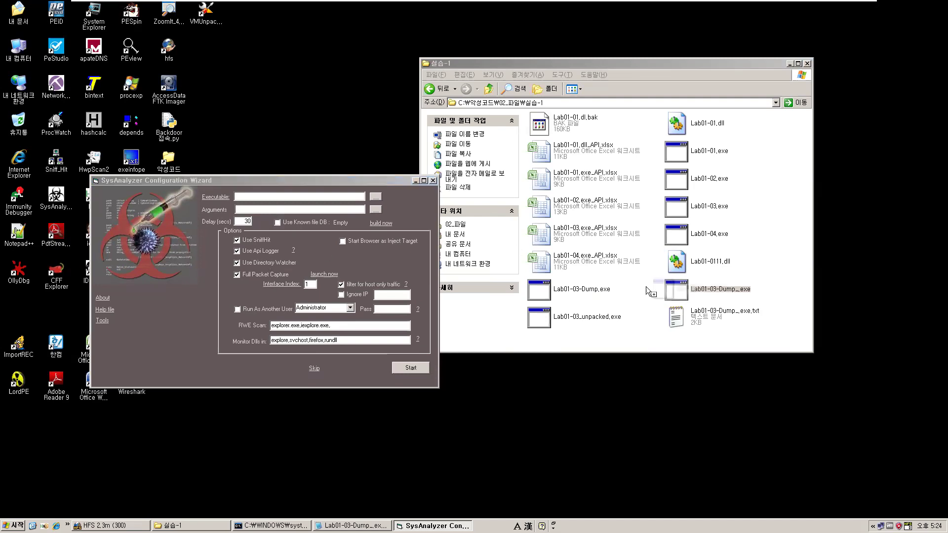
{"action": "left_click_drag", "start_coordinate": [364, 211], "coordinate": [316, 196]}
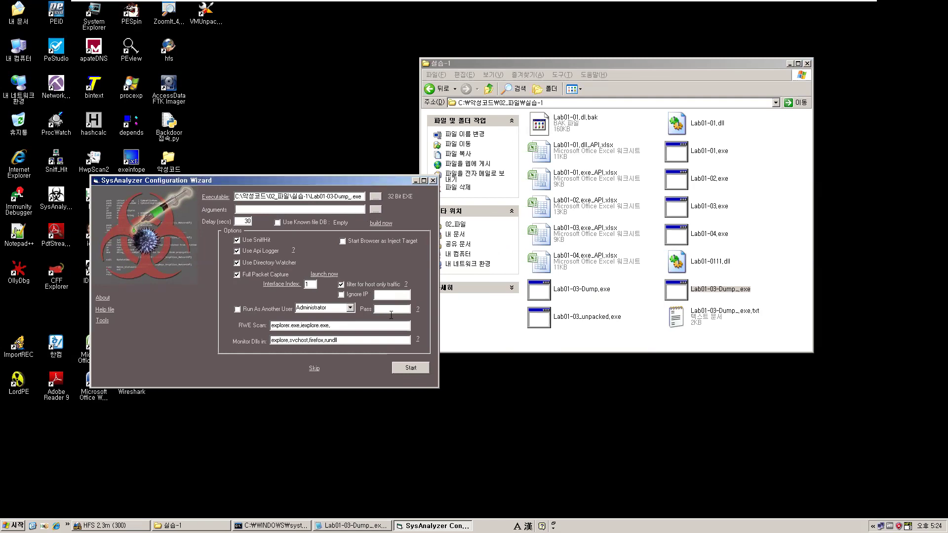
{"action": "left_click", "coordinate": [411, 368]}
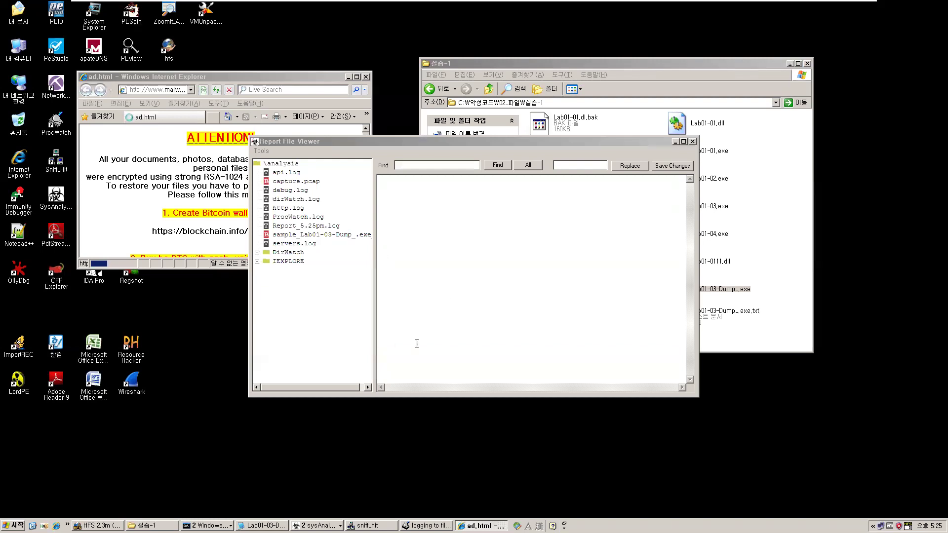
- View the ProcWatch log in an enlarged window, minimize it and move the Report File Viewer clear of the SysAnalyzer results
{"action": "left_click", "coordinate": [425, 525]}
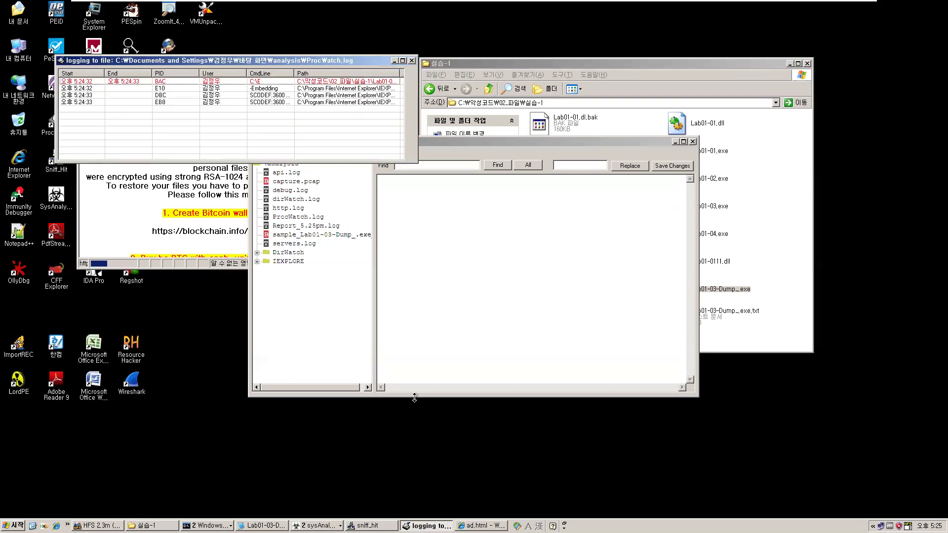
{"action": "left_click_drag", "start_coordinate": [417, 163], "coordinate": [454, 182]}
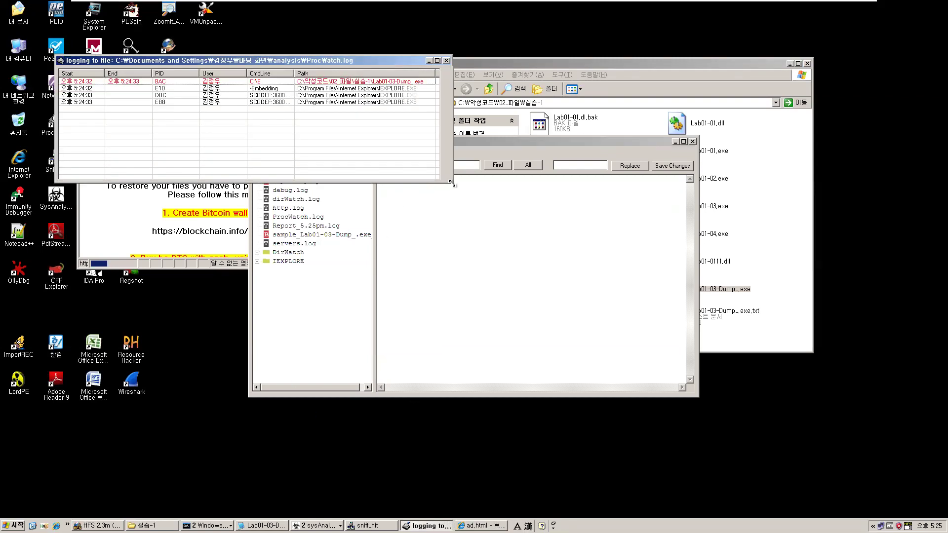
{"action": "left_click", "coordinate": [430, 60]}
{"action": "left_click_drag", "start_coordinate": [426, 141], "coordinate": [393, 281]}
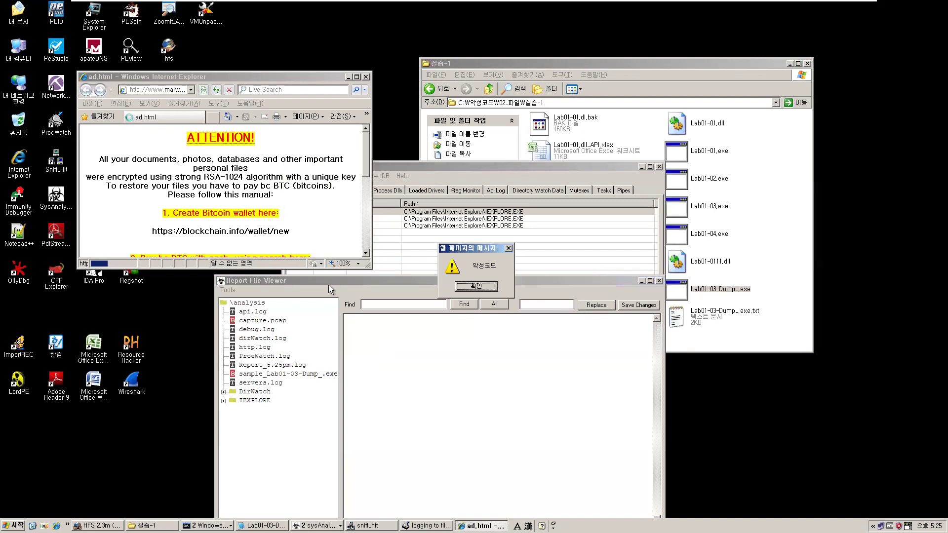
- Dismiss the ad.html page's alert and the Internet Explorer 8 setup dialog, and enlarge the browser window
{"action": "left_click_drag", "start_coordinate": [467, 249], "coordinate": [372, 202]}
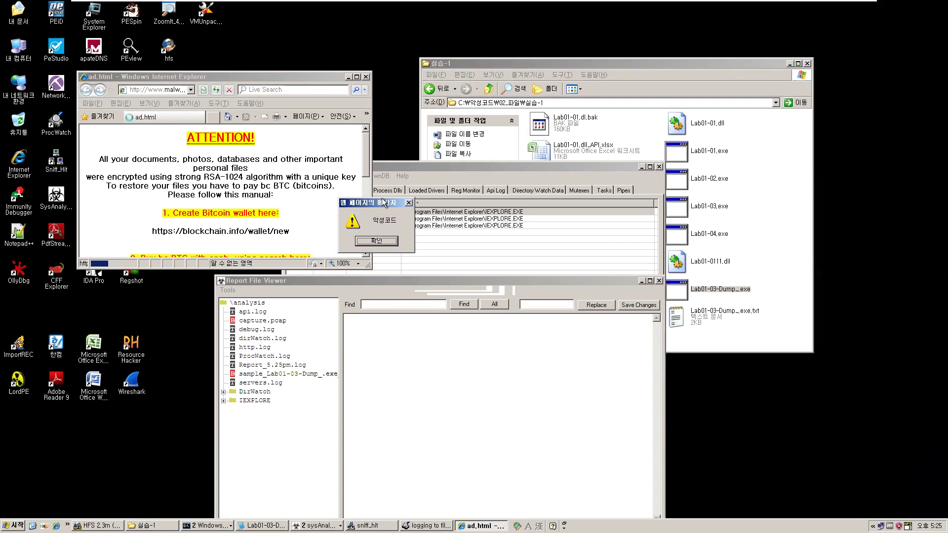
{"action": "left_click", "coordinate": [374, 241]}
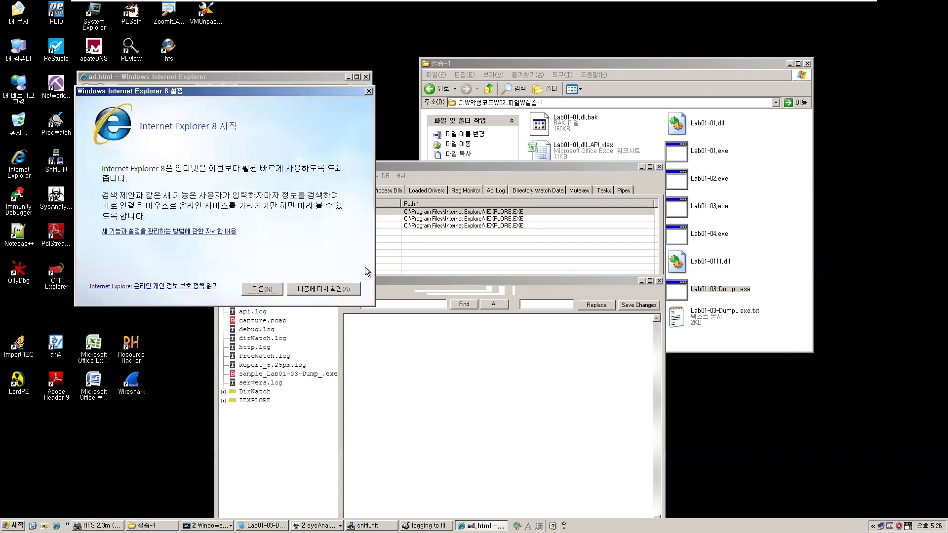
{"action": "left_click", "coordinate": [368, 91]}
{"action": "left_click_drag", "start_coordinate": [369, 268], "coordinate": [474, 353]}
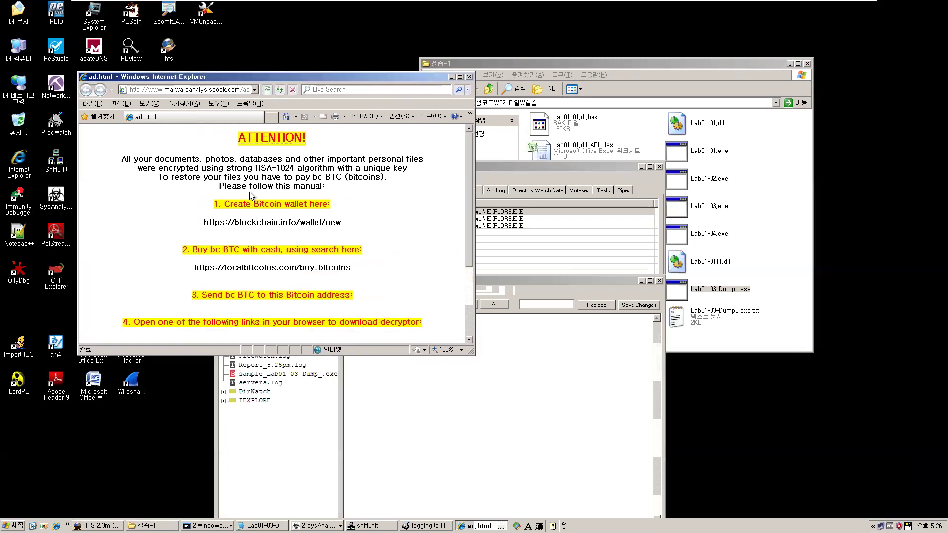
- Open the HTML source of ad.html, inspect its alert script line, and close the source window
{"action": "right_click", "coordinate": [159, 202]}
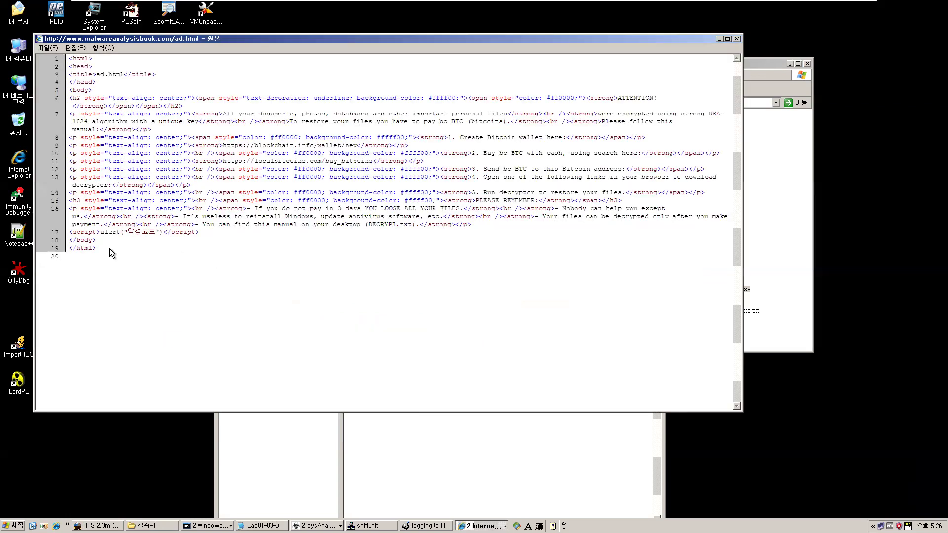
{"action": "left_click_drag", "start_coordinate": [70, 232], "coordinate": [203, 232]}
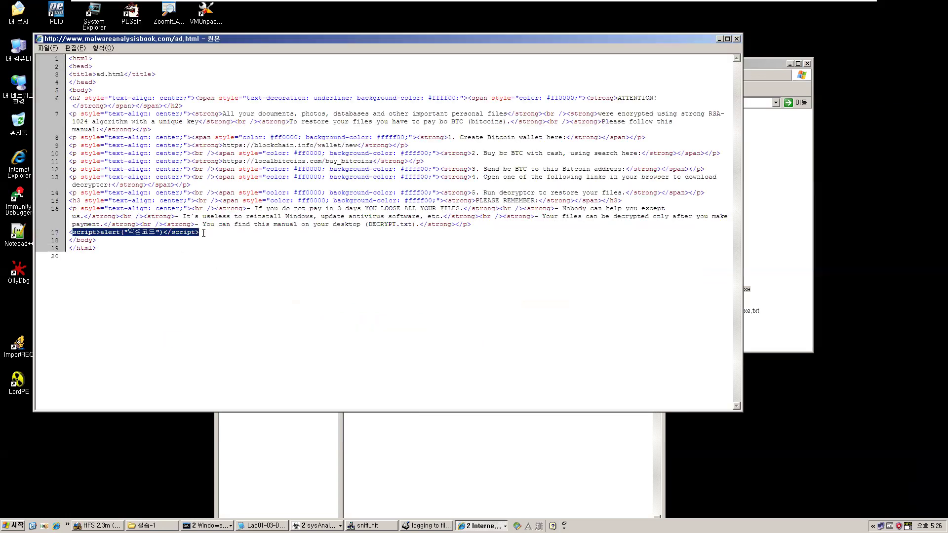
{"action": "left_click", "coordinate": [365, 235]}
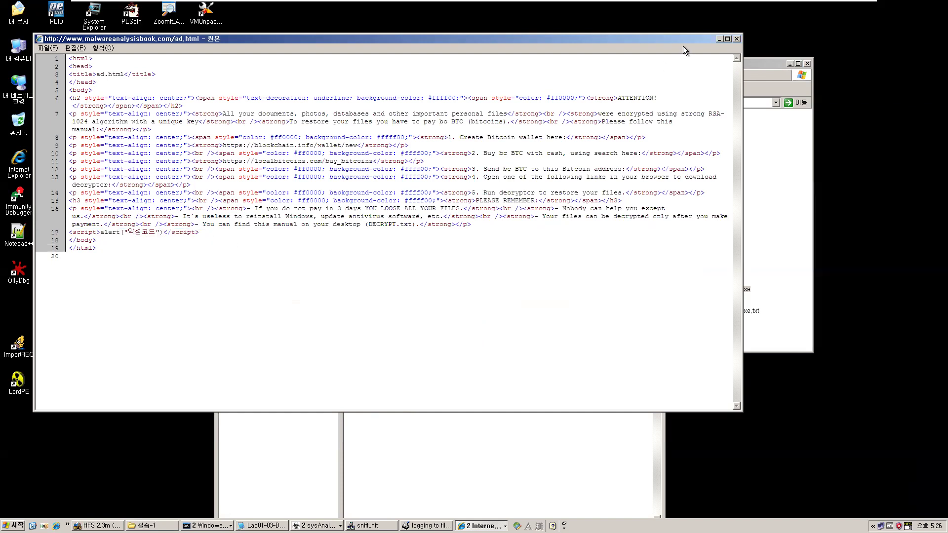
{"action": "left_click", "coordinate": [736, 39]}
{"action": "left_click", "coordinate": [527, 363]}
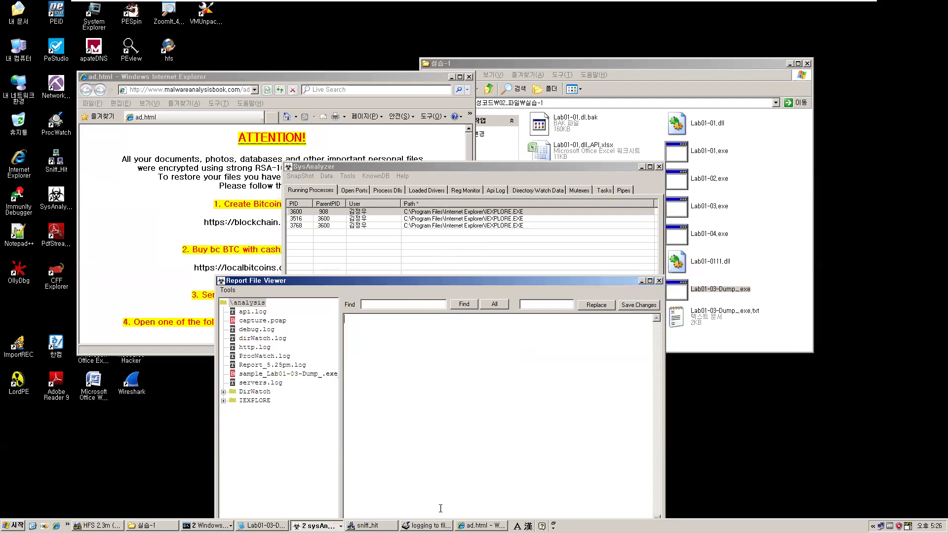
- Examine the Lab01-03-Dump_.exe and IEXPLORE.EXE entries in the ProcWatch log and compare them with the ad.html browser page
{"action": "left_click", "coordinate": [426, 525]}
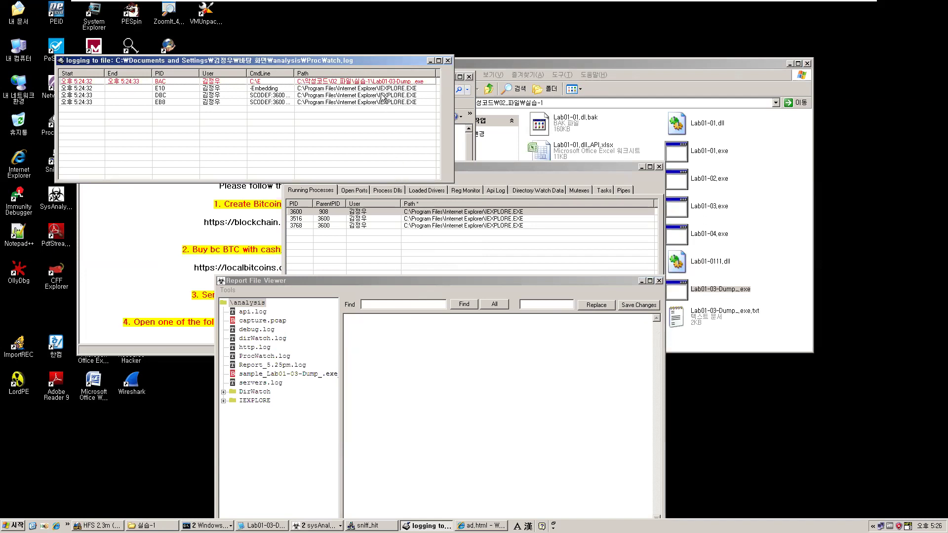
{"action": "left_click", "coordinate": [387, 82]}
{"action": "left_click", "coordinate": [388, 89]}
{"action": "left_click", "coordinate": [388, 102]}
{"action": "left_click", "coordinate": [388, 96]}
{"action": "left_click", "coordinate": [387, 88]}
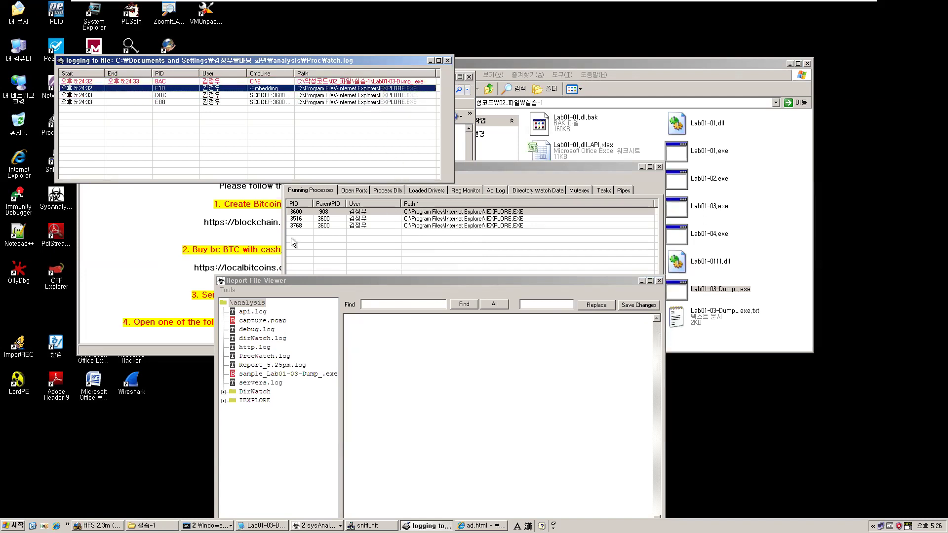
{"action": "left_click", "coordinate": [267, 228]}
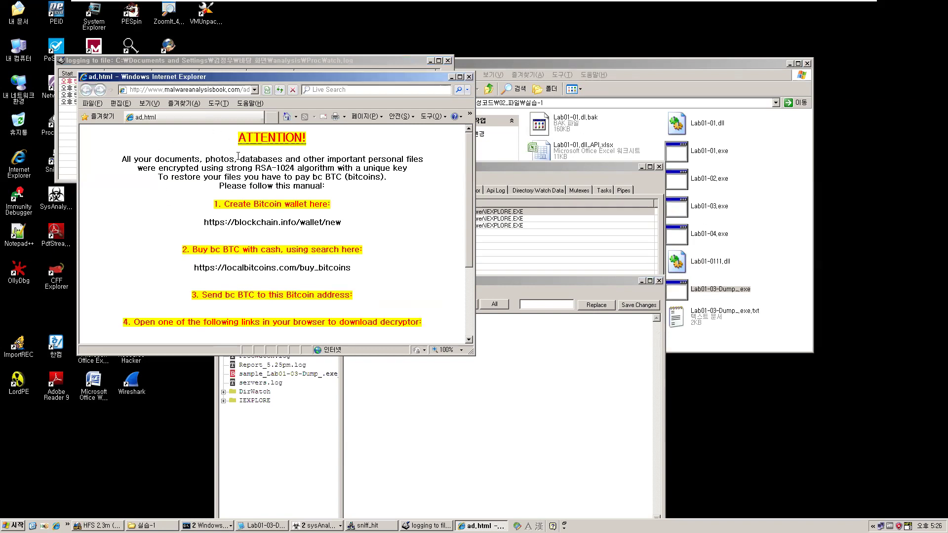
- Review SysAnalyzer's running processes, open ports, process DLLs and loaded drivers recorded for the sample
{"action": "left_click", "coordinate": [522, 252]}
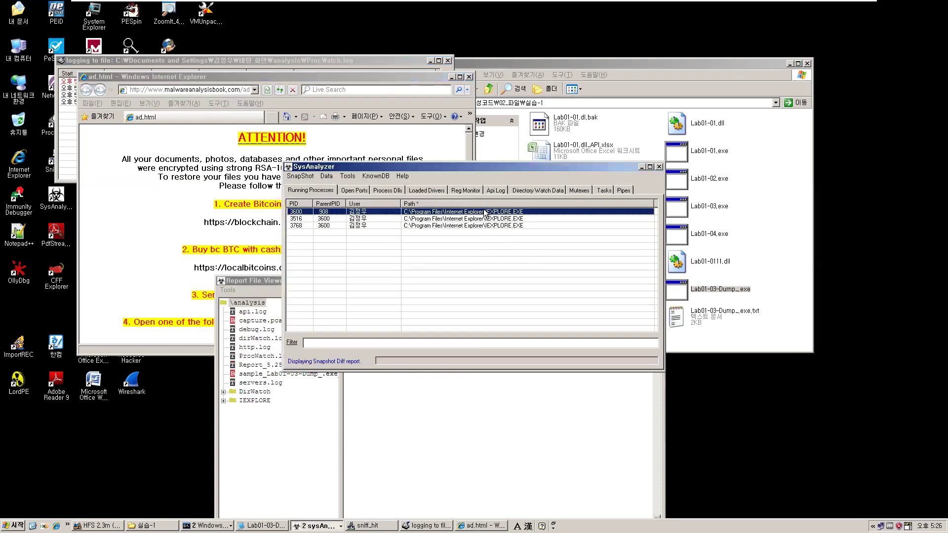
{"action": "left_click", "coordinate": [354, 190]}
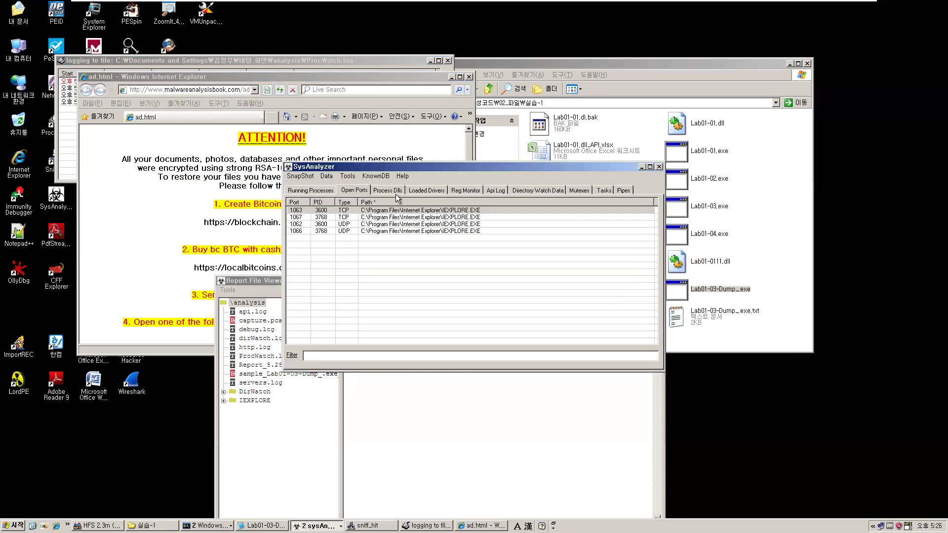
{"action": "left_click", "coordinate": [344, 211]}
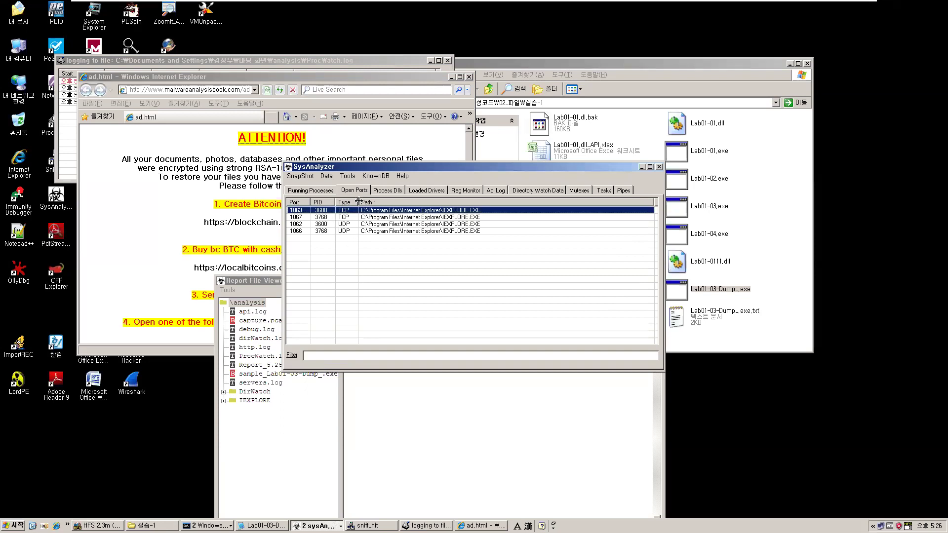
{"action": "left_click", "coordinate": [427, 191]}
{"action": "left_click", "coordinate": [399, 192]}
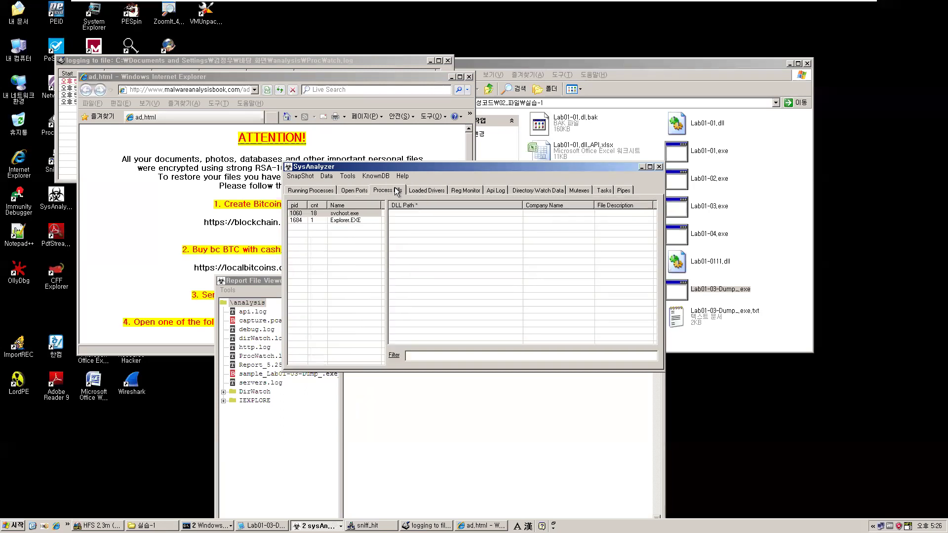
{"action": "left_click", "coordinate": [425, 192]}
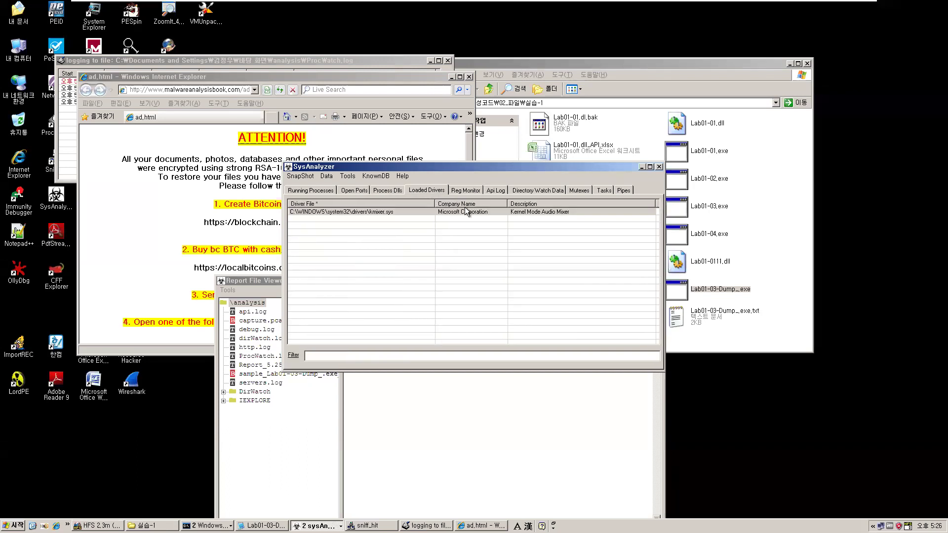
{"action": "left_click", "coordinate": [457, 213]}
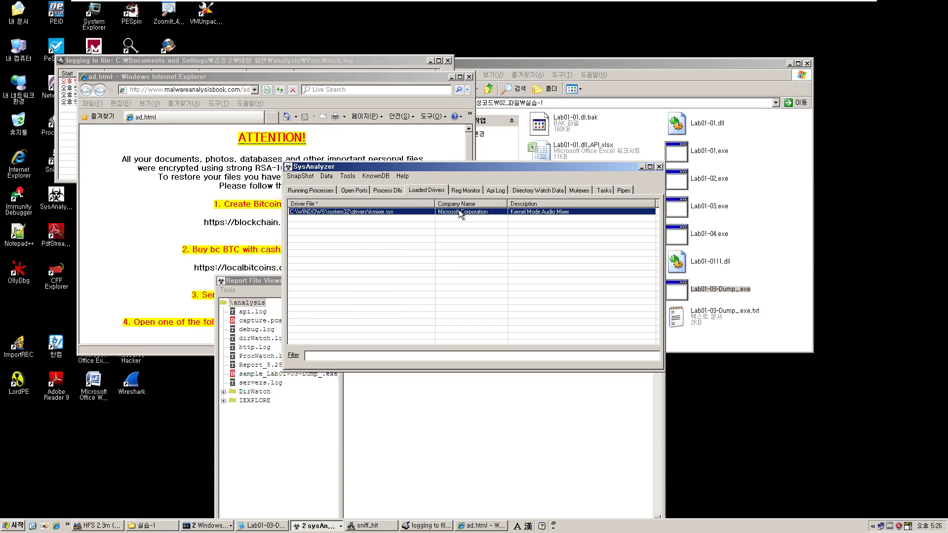
- Review SysAnalyzer's registry monitor, API log, directory watch and mutex results for the sample, and recheck the IEXPLORE.EXE running processes
{"action": "left_click", "coordinate": [441, 191]}
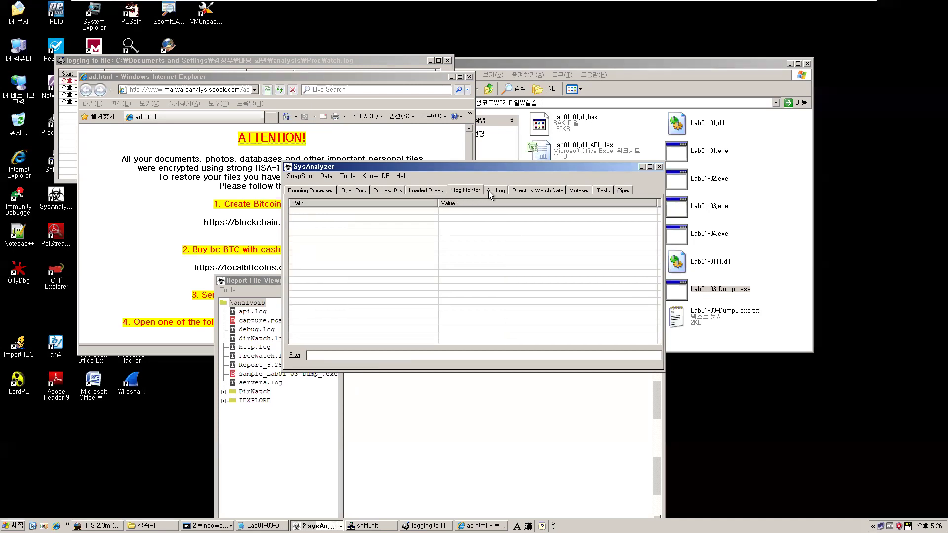
{"action": "left_click", "coordinate": [545, 213]}
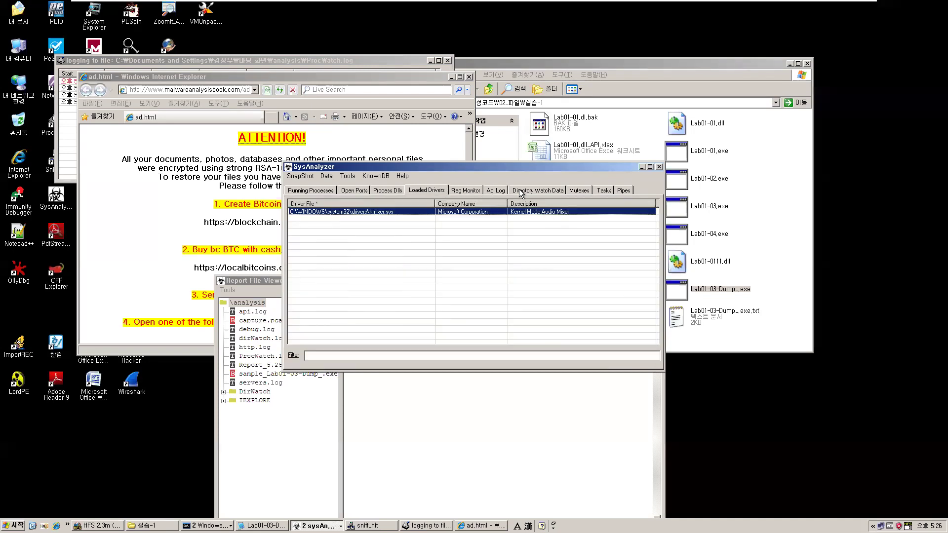
{"action": "left_click", "coordinate": [517, 192]}
{"action": "left_click", "coordinate": [498, 193]}
{"action": "left_click", "coordinate": [546, 192]}
{"action": "left_click", "coordinate": [599, 193]}
{"action": "left_click", "coordinate": [623, 191]}
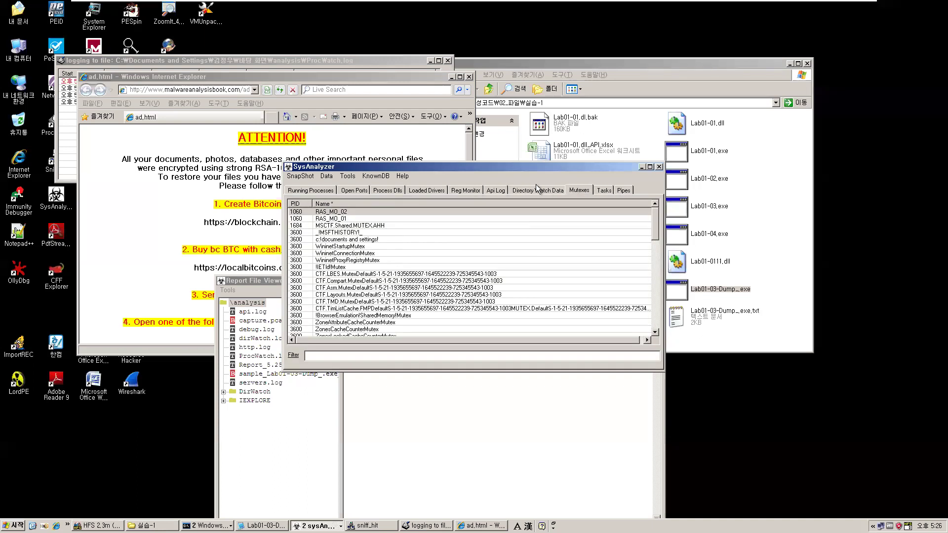
{"action": "left_click", "coordinate": [351, 192]}
{"action": "left_click", "coordinate": [388, 192]}
{"action": "left_click", "coordinate": [296, 192]}
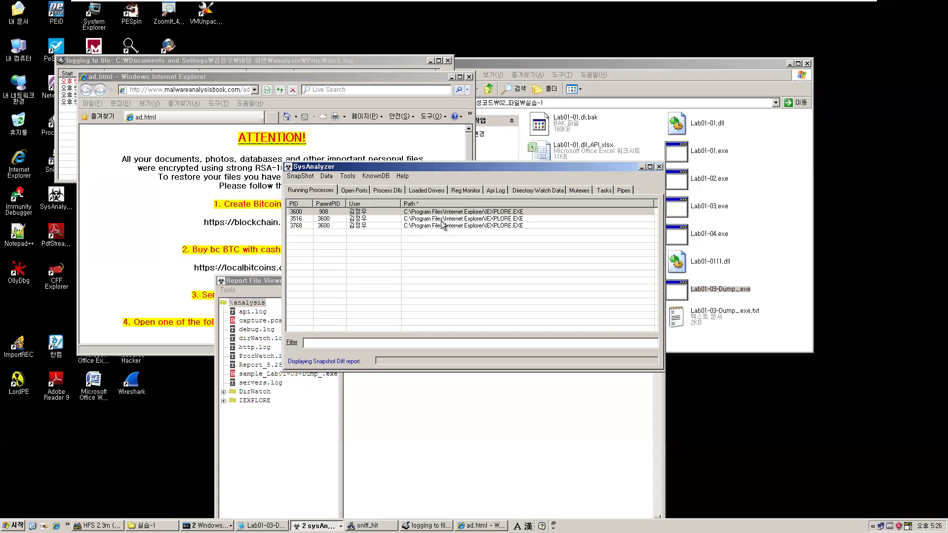
{"action": "left_click", "coordinate": [448, 218]}
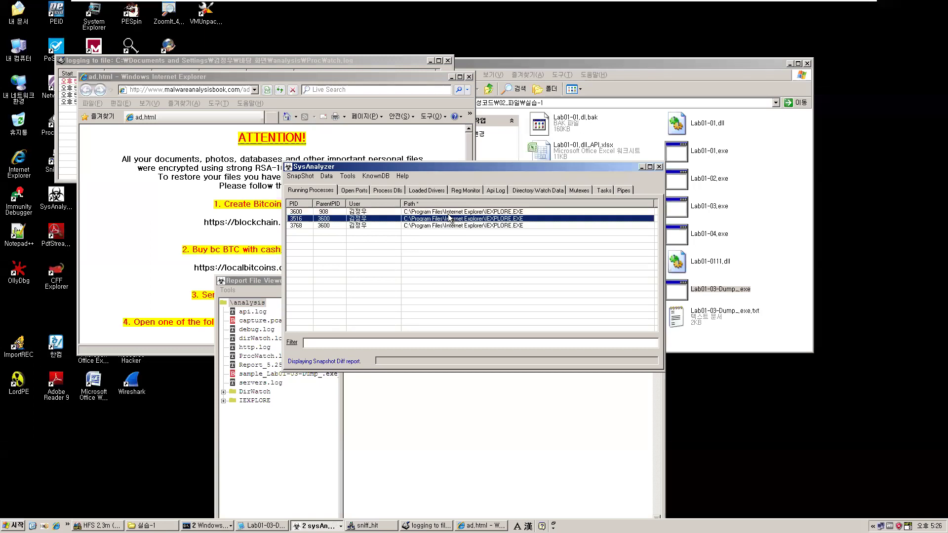
- Close SysAnalyzer and the ad.html browser window, and open the analysis folder from the desktop beside the sample folder
{"action": "left_click", "coordinate": [659, 167]}
{"action": "left_click", "coordinate": [469, 77]}
{"action": "double_click", "coordinate": [167, 232]}
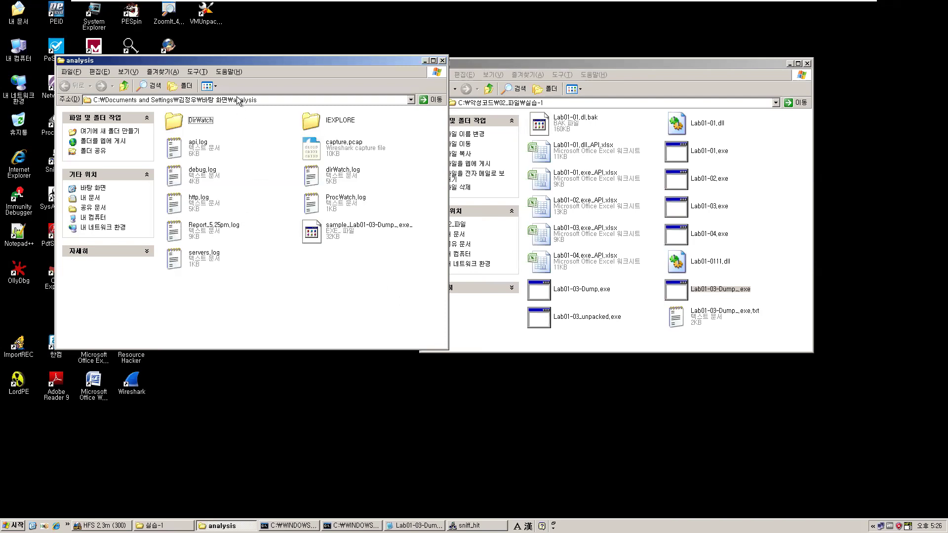
{"action": "left_click_drag", "start_coordinate": [229, 59], "coordinate": [222, 254]}
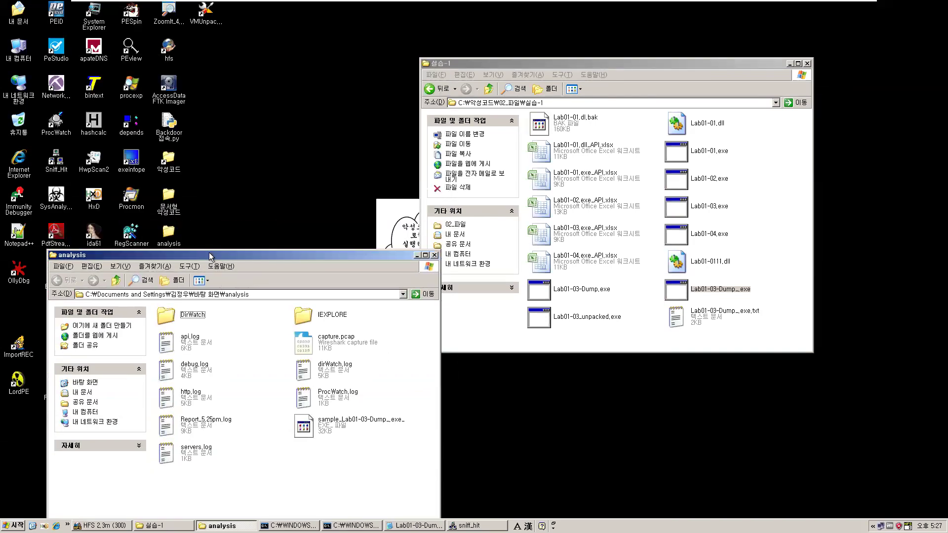
{"action": "left_click_drag", "start_coordinate": [207, 255], "coordinate": [208, 144]}
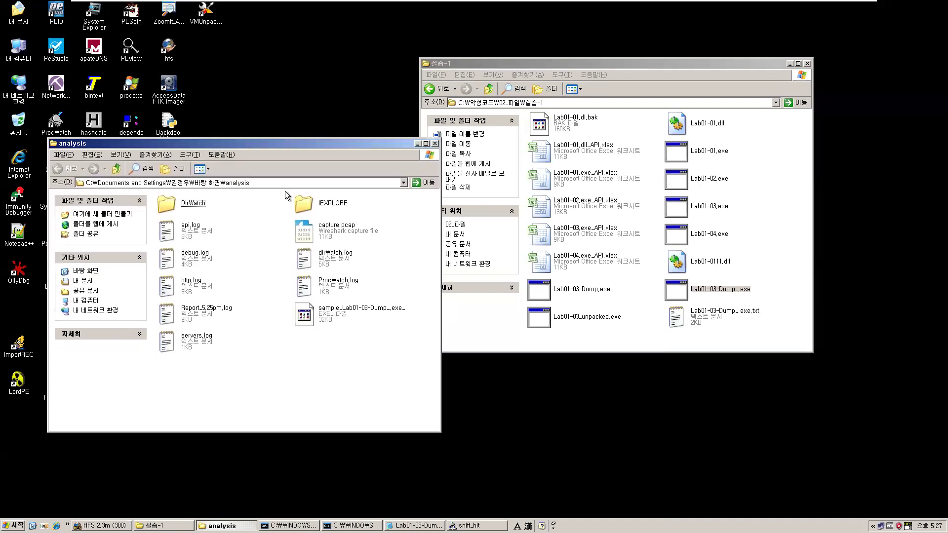
- Open capture.pcap from the analysis folder in Wireshark, and enlarge its window and the packet list
{"action": "left_click", "coordinate": [307, 232]}
{"action": "double_click", "coordinate": [307, 232]}
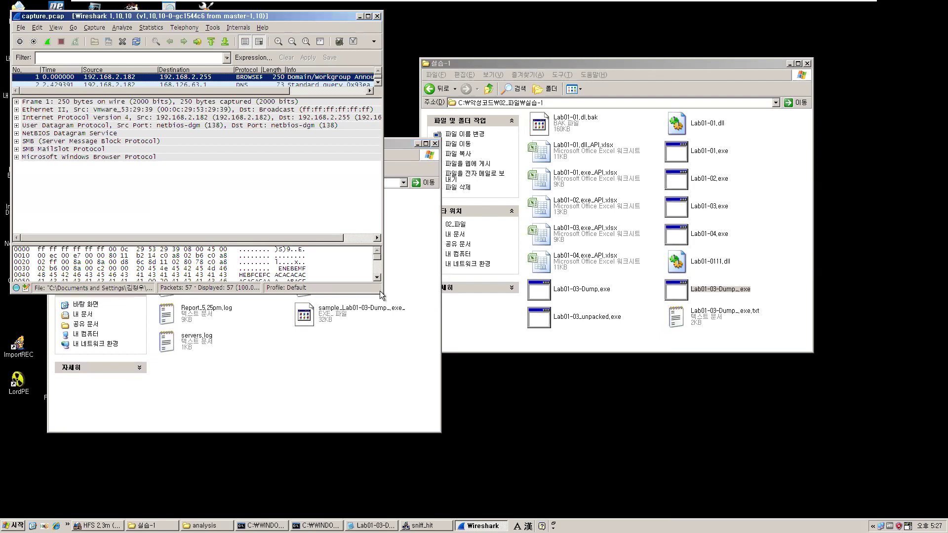
{"action": "left_click_drag", "start_coordinate": [381, 293], "coordinate": [512, 372]}
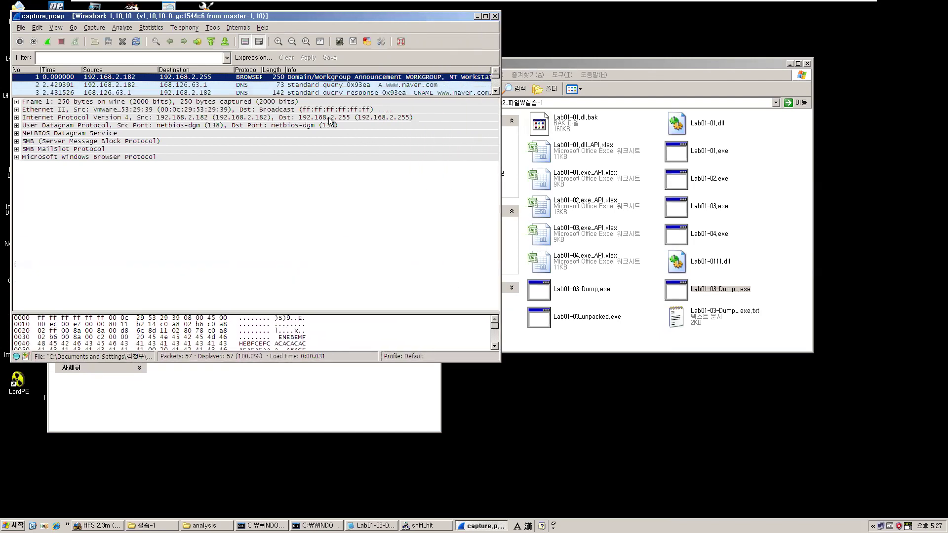
{"action": "left_click_drag", "start_coordinate": [316, 95], "coordinate": [193, 147]}
- Set the packet time display precision to milliseconds and enlarge the text
{"action": "left_click", "coordinate": [56, 27]}
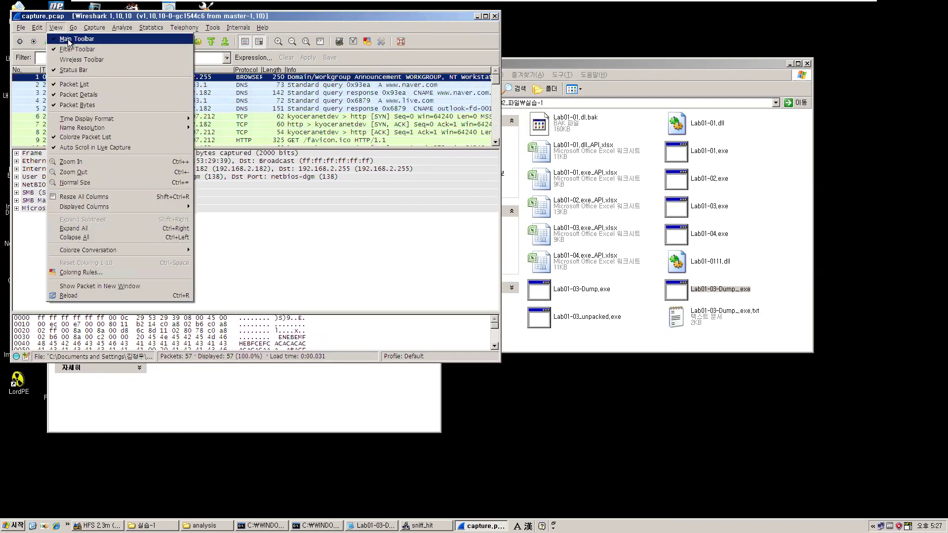
{"action": "mouse_move", "coordinate": [163, 123]}
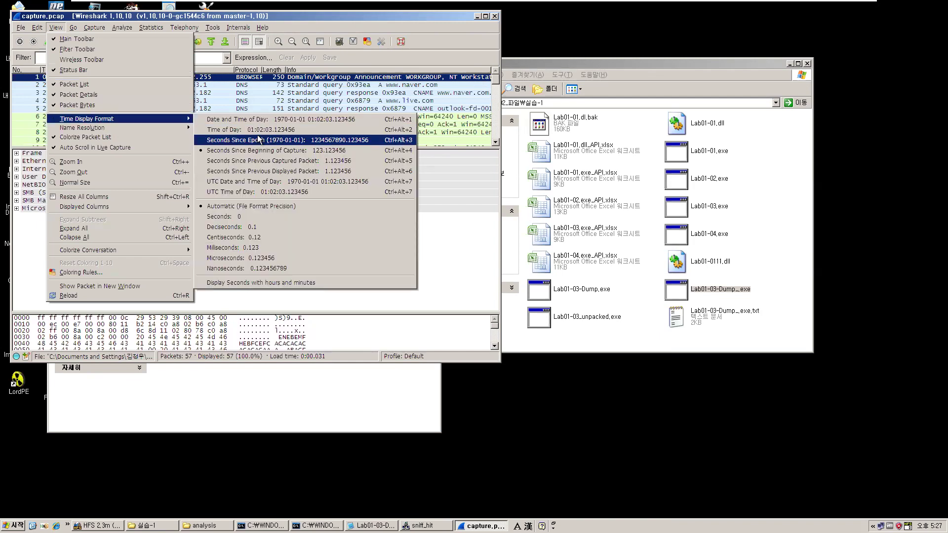
{"action": "left_click", "coordinate": [247, 247]}
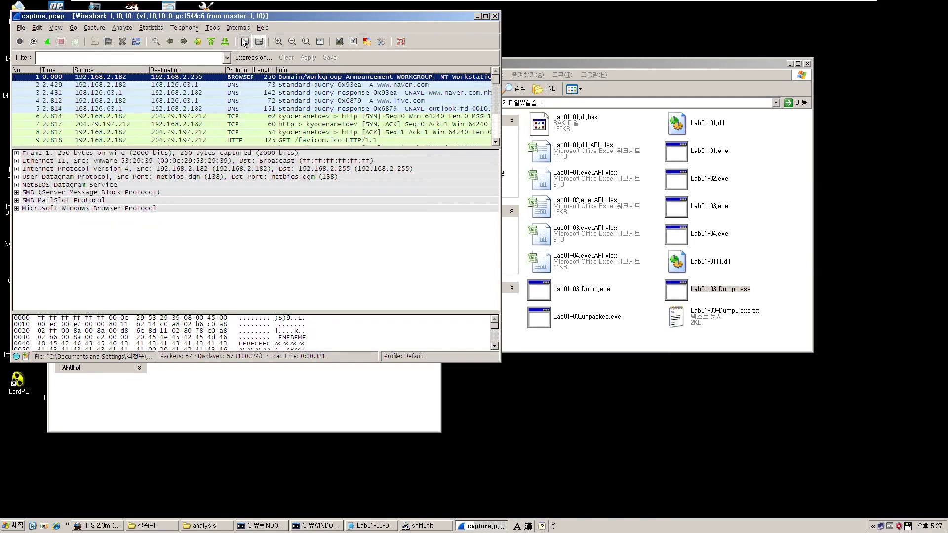
{"action": "left_click", "coordinate": [279, 41]}
{"action": "left_click", "coordinate": [279, 42]}
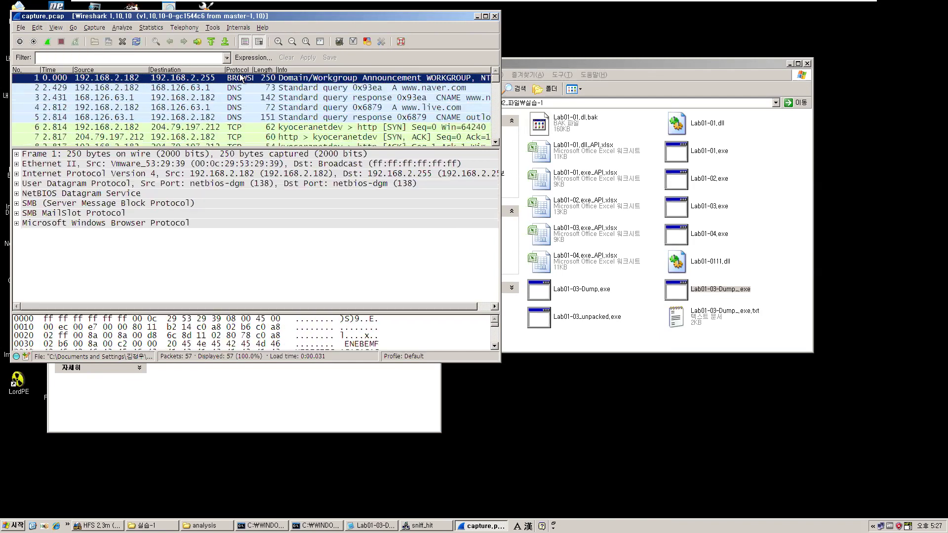
- Filter the capture to tcp packets, and enlarge the window and packet list to show more rows
{"action": "left_click", "coordinate": [132, 58]}
{"action": "type", "text": "tcp"}
{"action": "key", "text": "Return"}
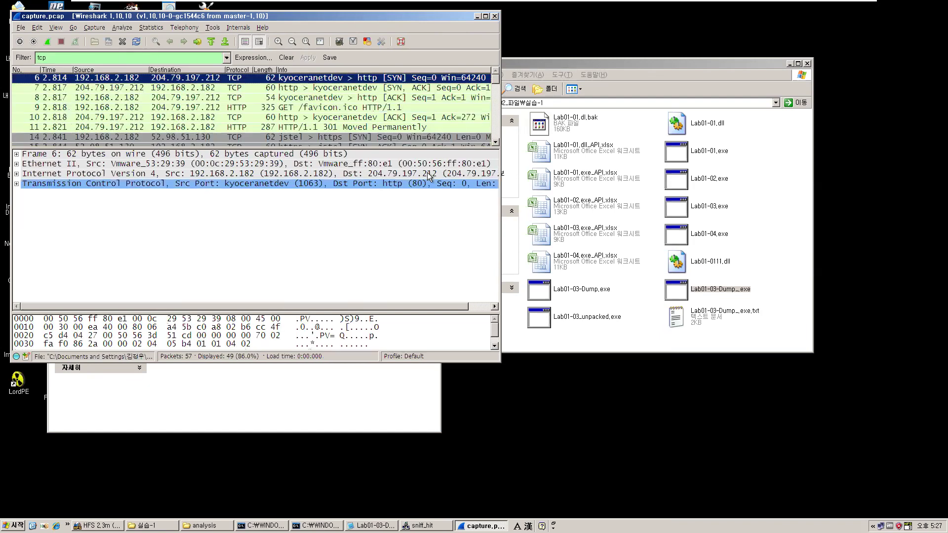
{"action": "left_click_drag", "start_coordinate": [502, 360], "coordinate": [624, 431]}
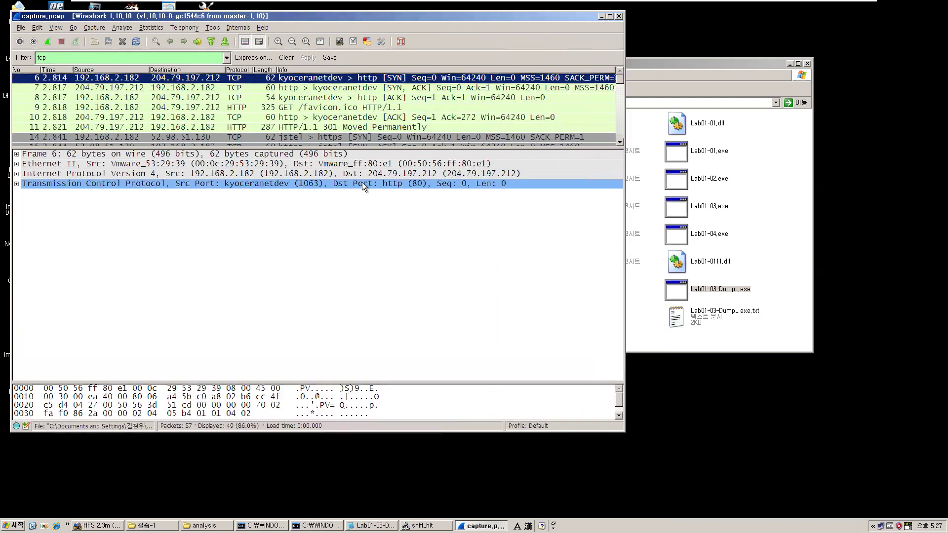
{"action": "left_click_drag", "start_coordinate": [351, 148], "coordinate": [349, 230]}
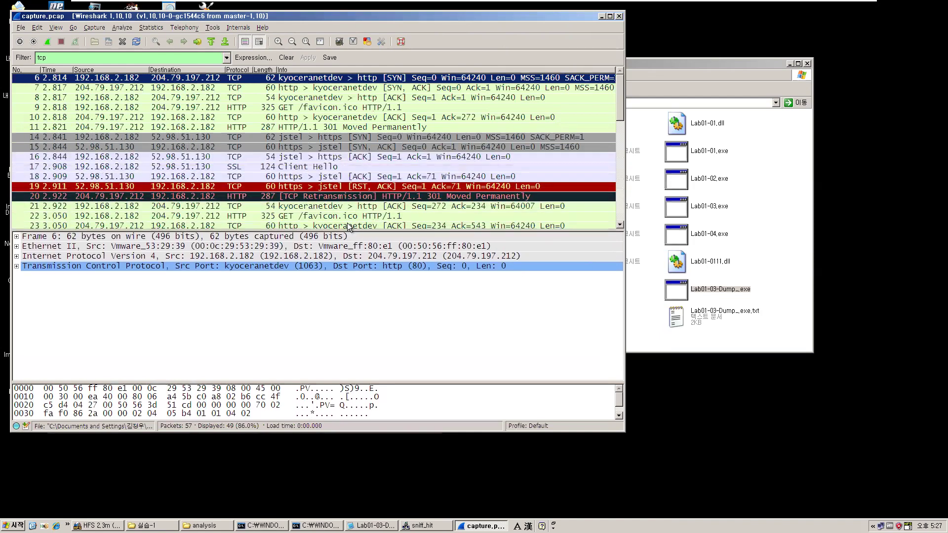
- Examine the TCP three-way handshake between 192.168.2.182 and 192.168.2.181 in packets 33 to 35
{"action": "scroll", "coordinate": [345, 217], "scroll_direction": "down", "scroll_amount": 3}
{"action": "scroll", "coordinate": [344, 213], "scroll_direction": "down", "scroll_amount": 4}
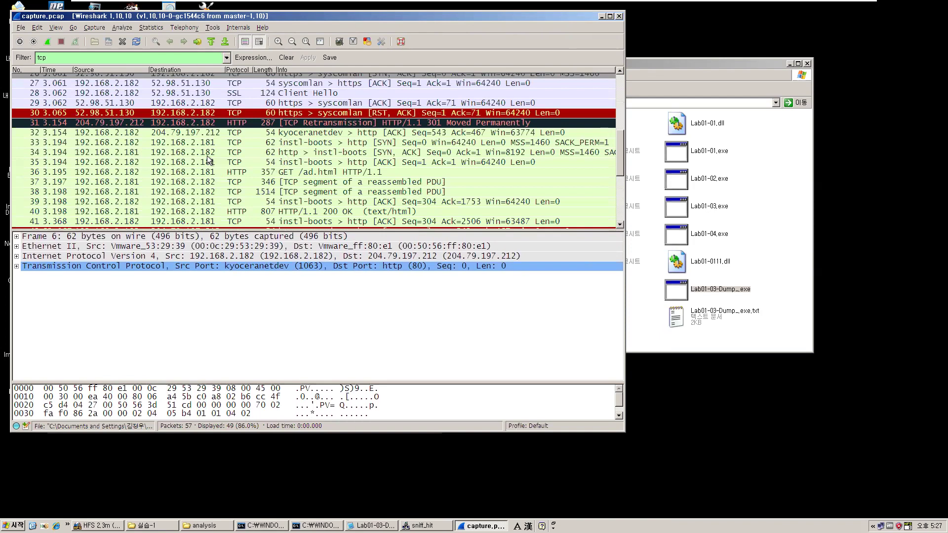
{"action": "left_click", "coordinate": [207, 144]}
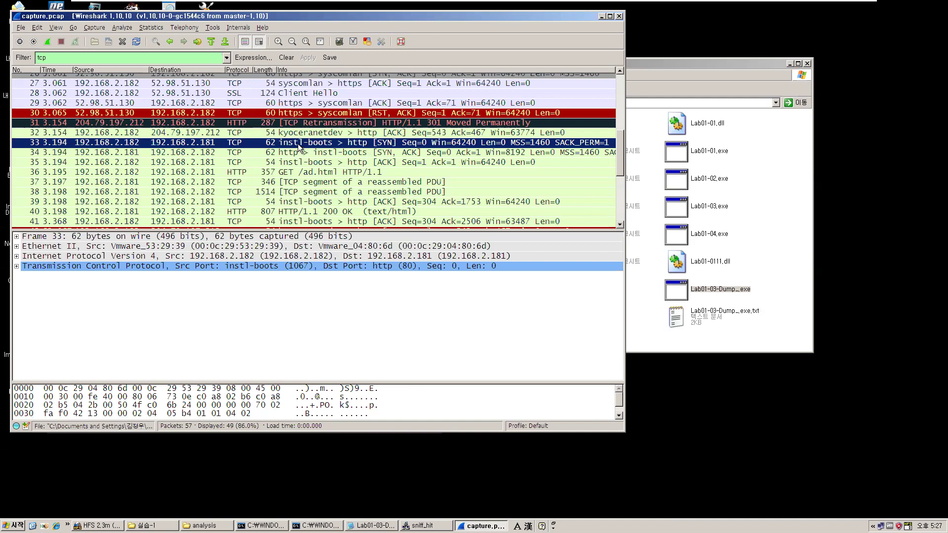
{"action": "left_click", "coordinate": [353, 152]}
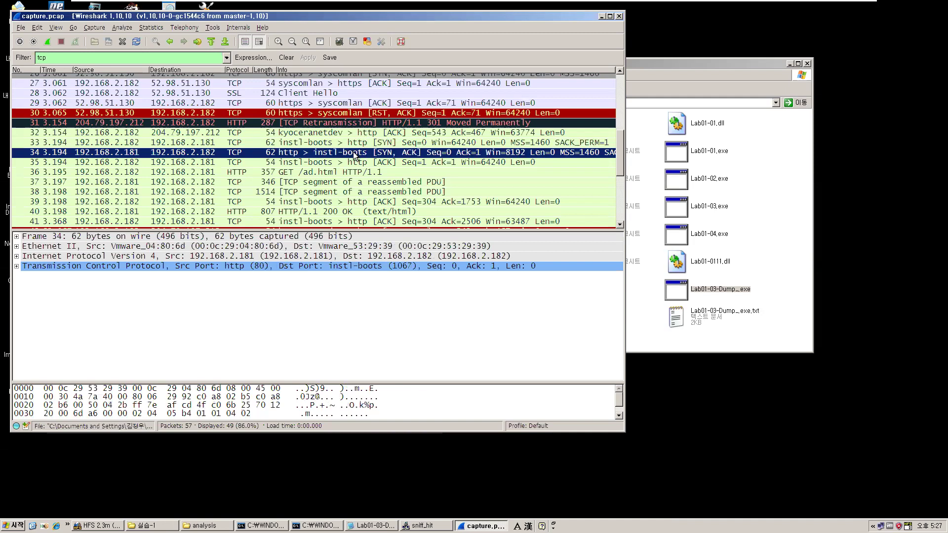
{"action": "left_click", "coordinate": [348, 159]}
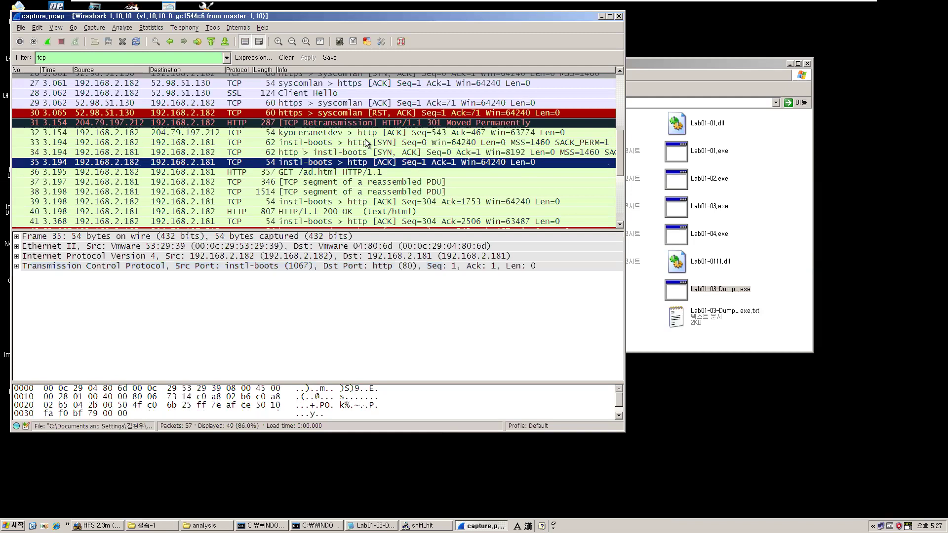
{"action": "left_click", "coordinate": [364, 145]}
{"action": "left_click", "coordinate": [363, 152]}
{"action": "left_click", "coordinate": [360, 161]}
- Examine the GET /ad.html request in packet 36 and the reassembled TCP segments in packets 37 and 38
{"action": "left_click", "coordinate": [260, 173]}
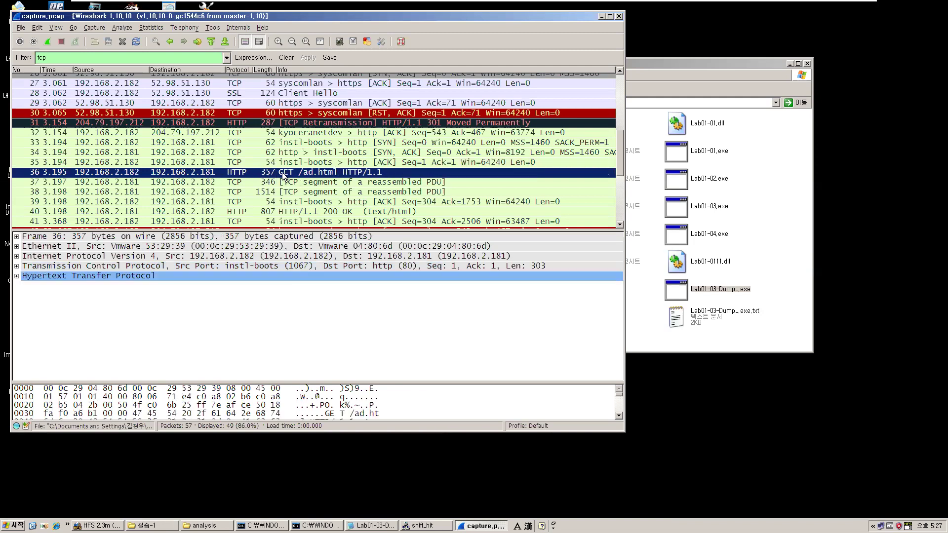
{"action": "left_click", "coordinate": [311, 183]}
{"action": "left_click", "coordinate": [305, 194]}
{"action": "left_click", "coordinate": [306, 183]}
{"action": "left_click", "coordinate": [305, 193]}
{"action": "left_click", "coordinate": [304, 184]}
{"action": "left_click", "coordinate": [239, 174]}
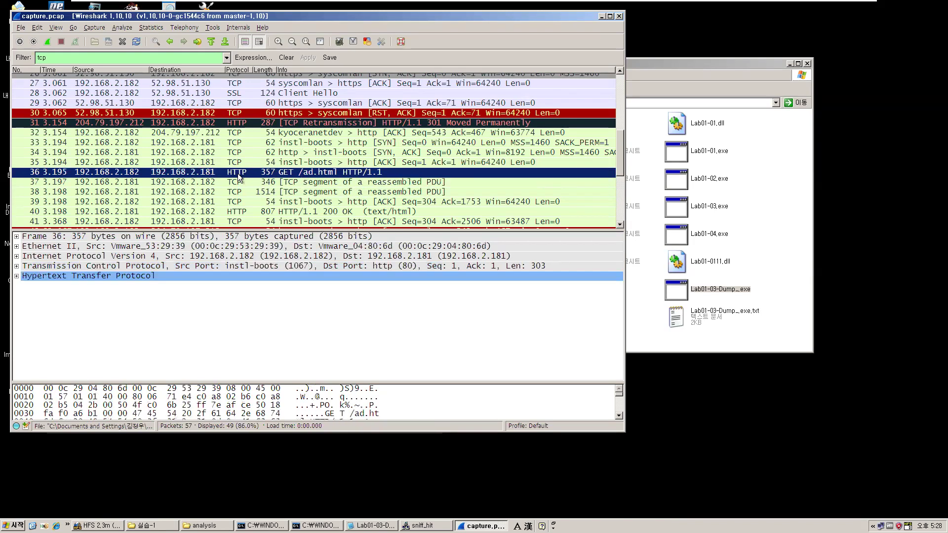
- Follow the TCP stream of the GET /ad.html packet and enlarge the stream window
{"action": "right_click", "coordinate": [316, 173]}
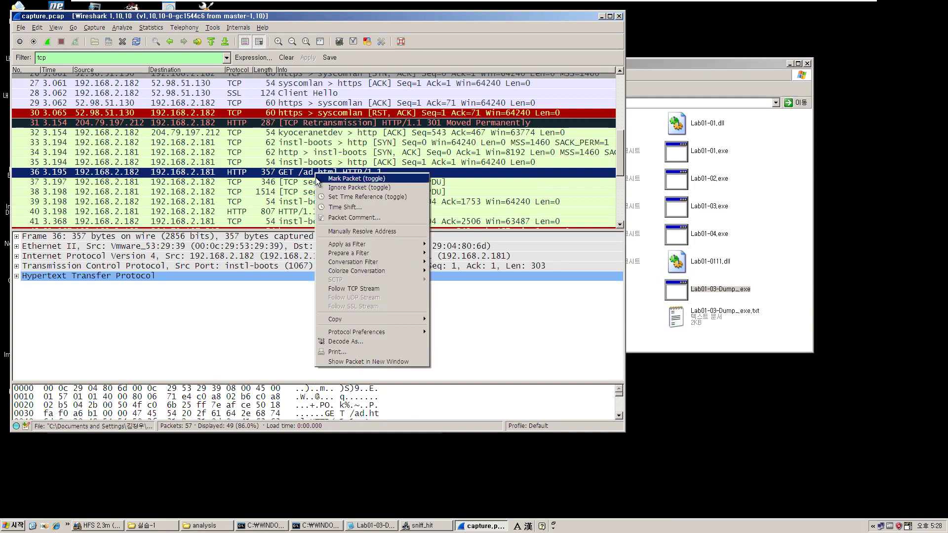
{"action": "left_click", "coordinate": [346, 285]}
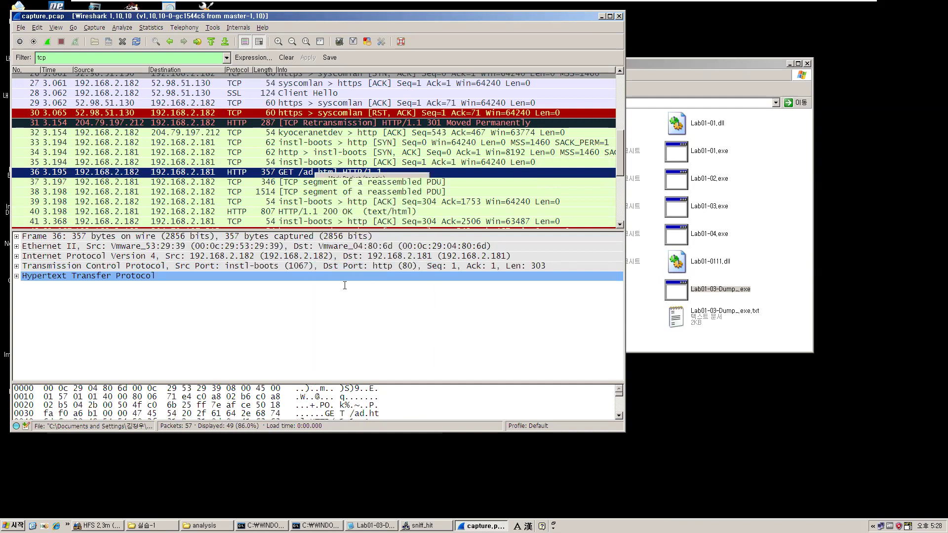
{"action": "left_click_drag", "start_coordinate": [481, 396], "coordinate": [656, 433]}
- Examine the stream's GET request, HTTP response headers and ad.html source down to the alert script line
{"action": "left_click_drag", "start_coordinate": [254, 210], "coordinate": [134, 146]}
{"action": "left_click_drag", "start_coordinate": [125, 214], "coordinate": [208, 286]}
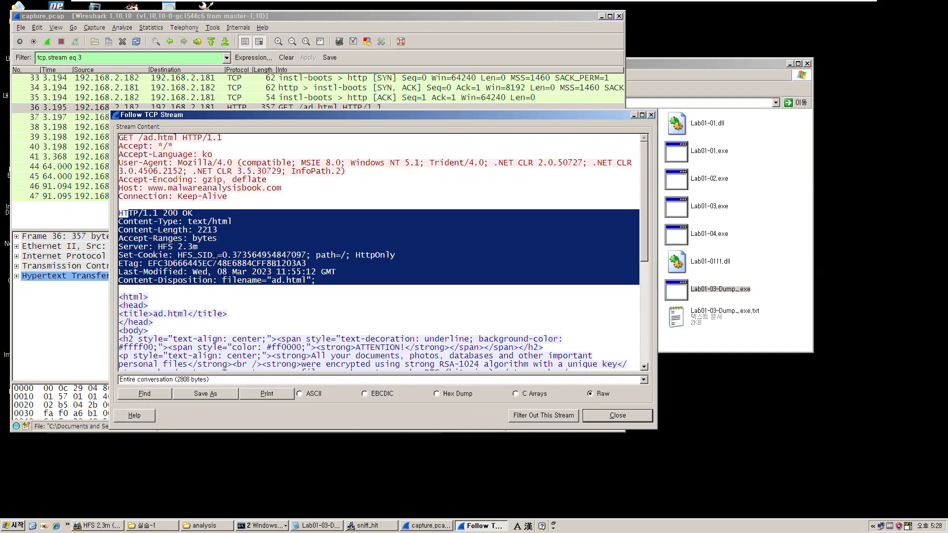
{"action": "left_click_drag", "start_coordinate": [143, 138], "coordinate": [193, 213]}
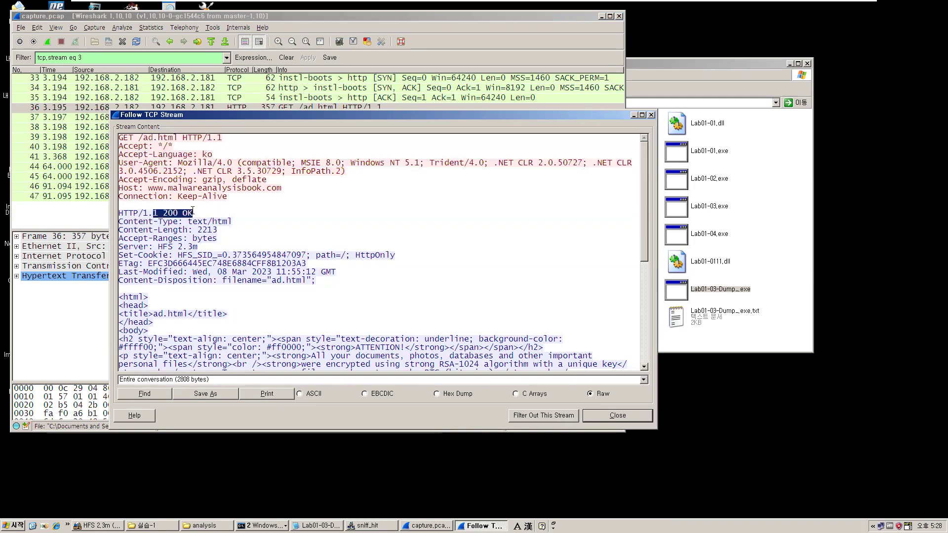
{"action": "scroll", "coordinate": [193, 210], "scroll_direction": "down", "scroll_amount": 4}
{"action": "left_click_drag", "start_coordinate": [121, 207], "coordinate": [222, 240]}
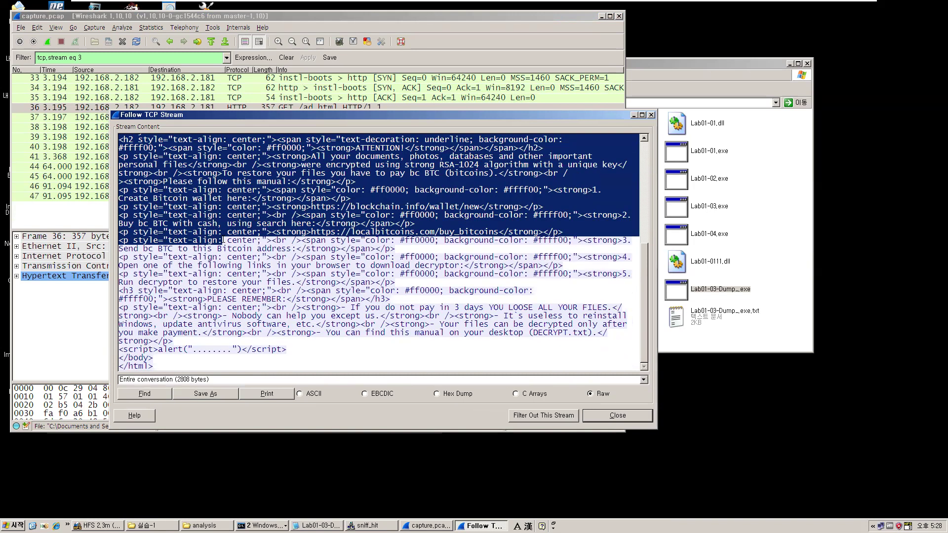
{"action": "left_click_drag", "start_coordinate": [224, 240], "coordinate": [286, 349]}
{"action": "triple_click", "coordinate": [124, 350]}
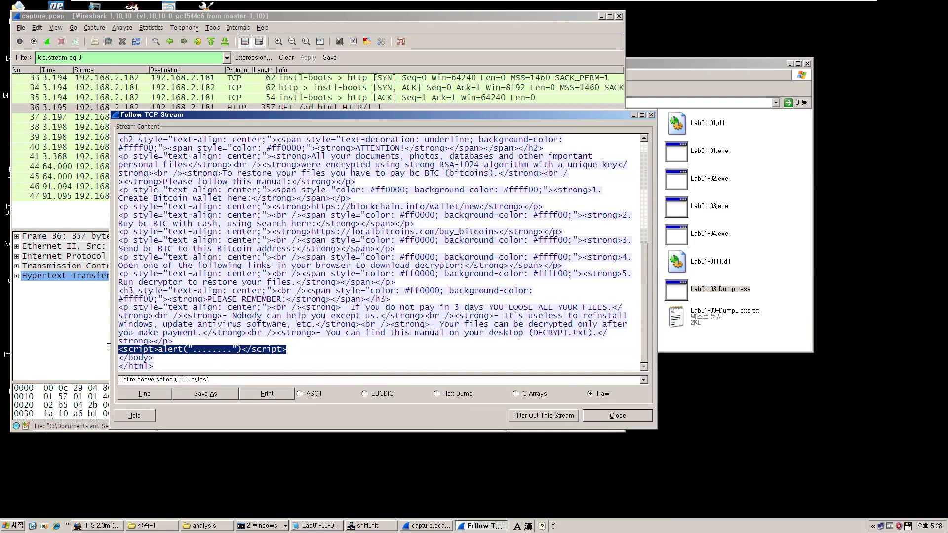